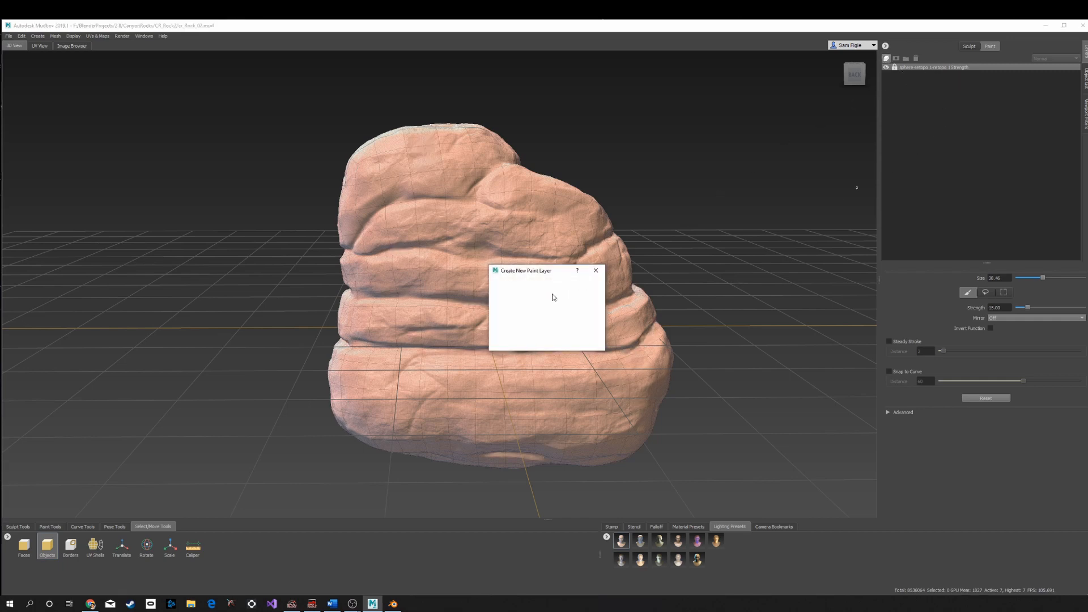
# - Create a new paint layer named Black
pyautogui.click(557, 290)
pyautogui.moveTo(557, 290); pyautogui.dragTo(513, 290)
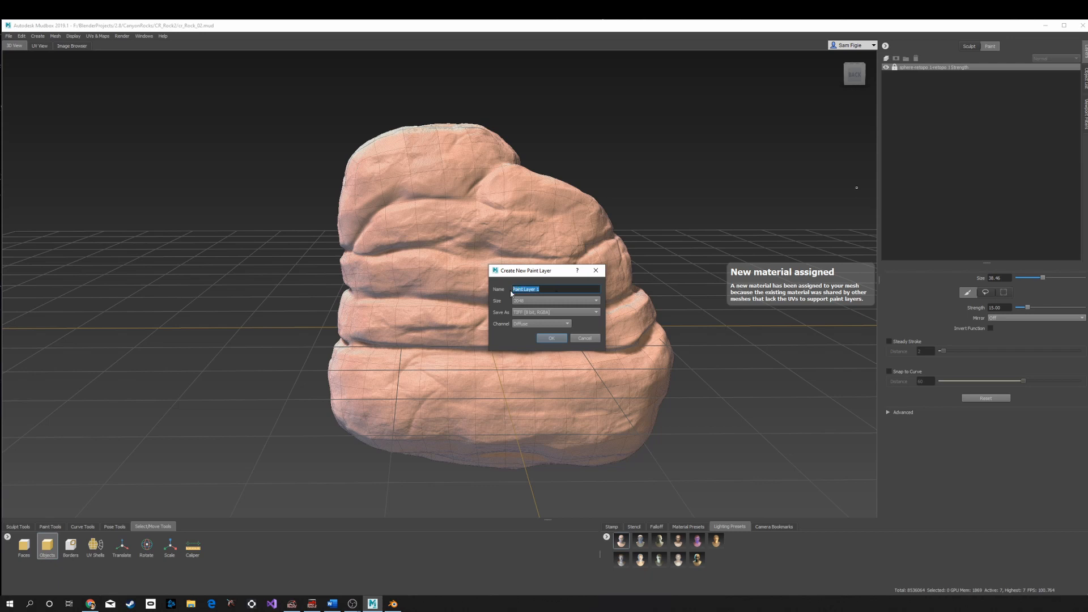
pyautogui.write('Blac')
pyautogui.click(593, 275)
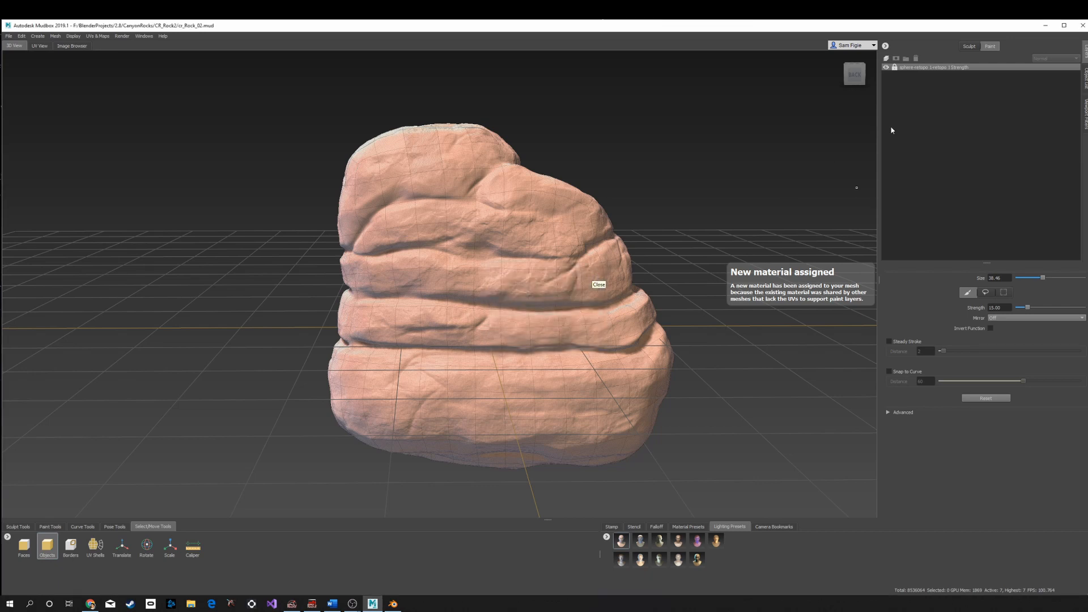
# - Pick the Paint Brush with black as its color and paint a black patch on the rock's upper middle
pyautogui.scroll(5, 655, 257)
pyautogui.scroll(-3, 629, 291)
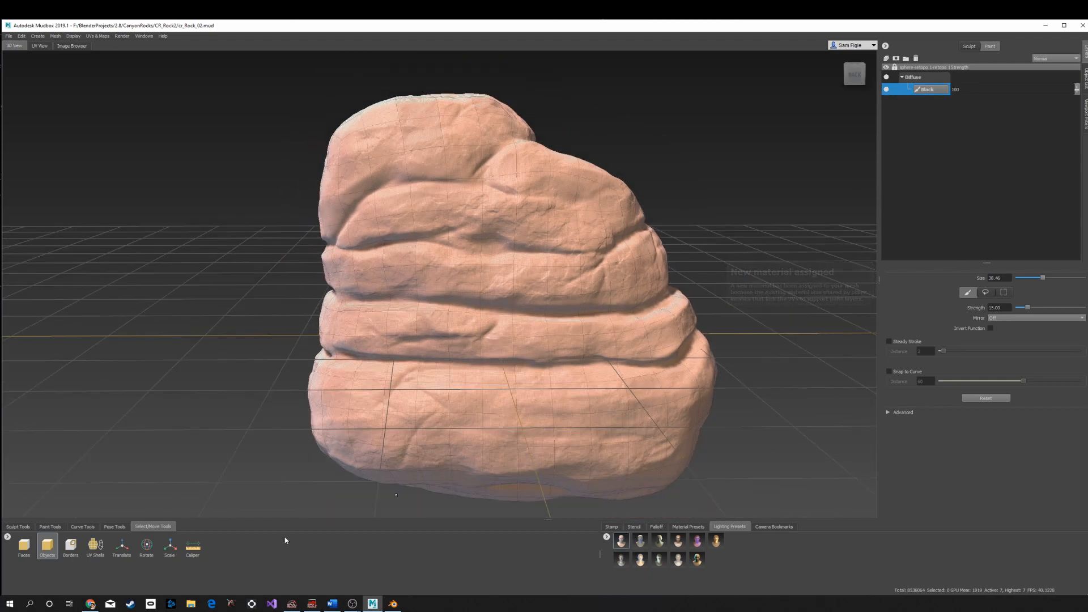
pyautogui.click(18, 527)
pyautogui.click(50, 526)
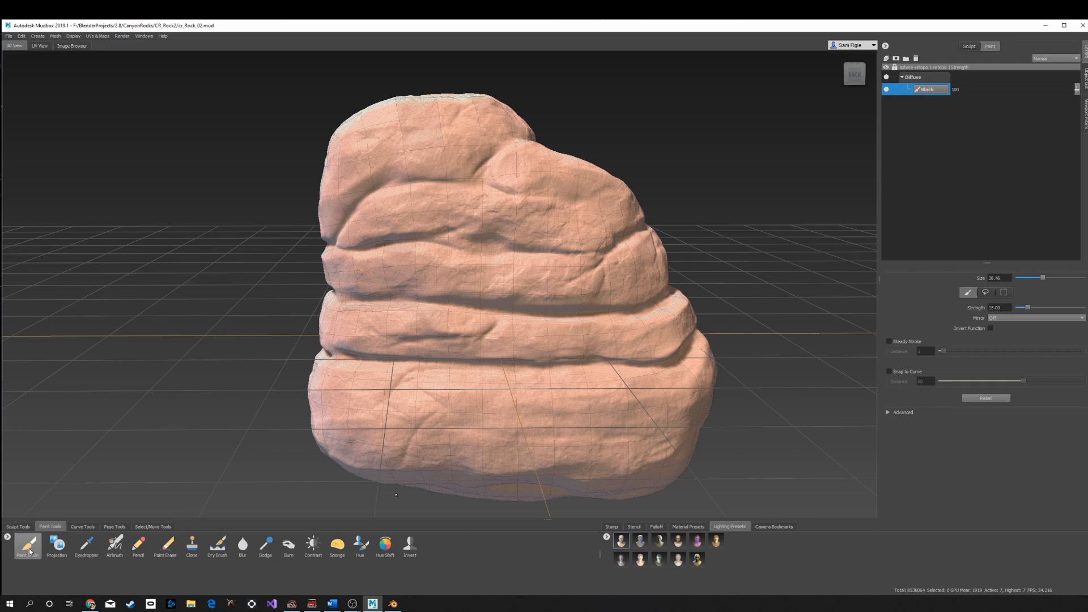
pyautogui.click(27, 546)
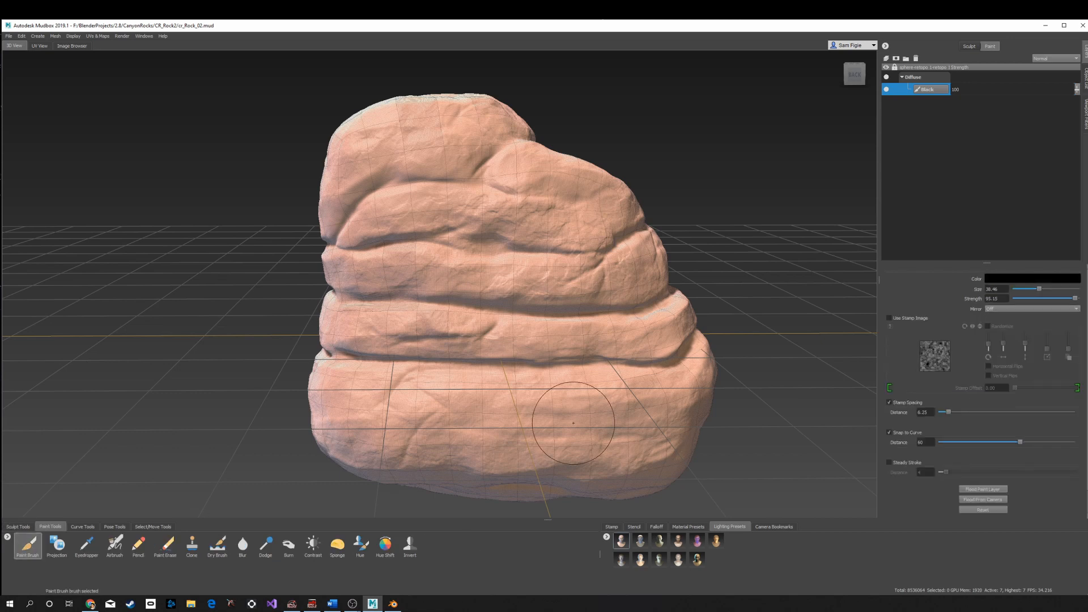
pyautogui.click(1007, 280)
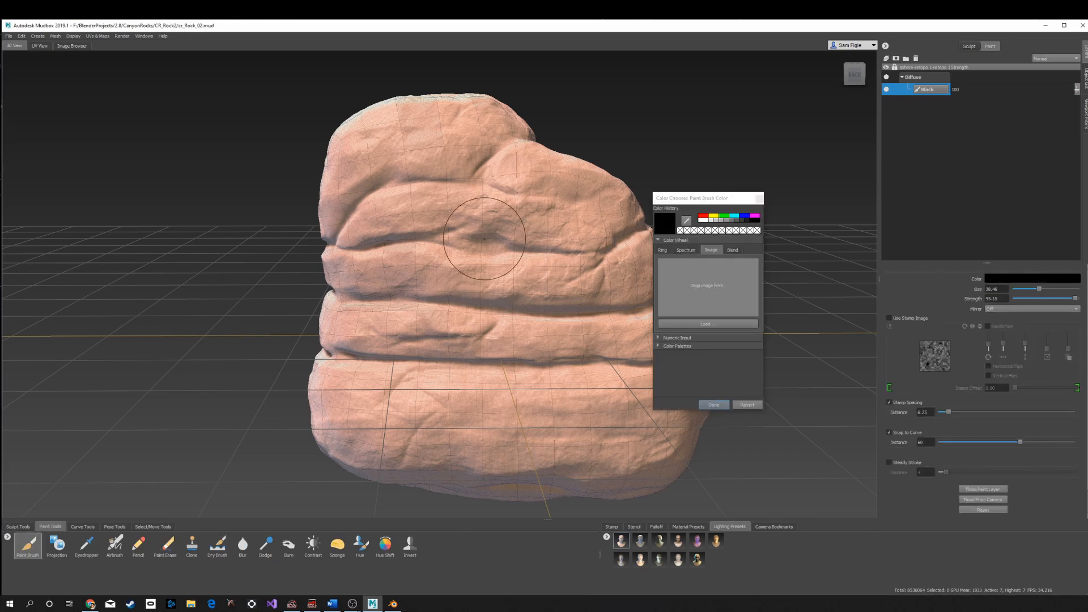
pyautogui.moveTo(468, 227); pyautogui.dragTo(416, 262)
pyautogui.click(716, 406)
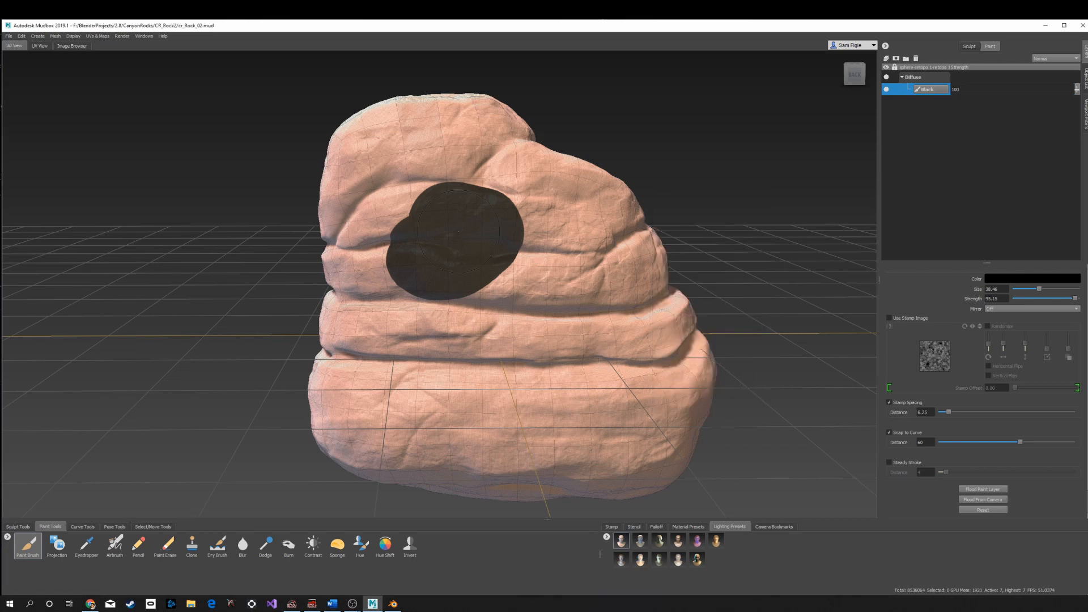
# - Paint black over the rest of the rock's surface with the Paint Brush
pyautogui.moveTo(458, 231)
pyautogui.mouseDown()
pyautogui.moveTo(369, 326)
pyautogui.moveTo(357, 306)
pyautogui.moveTo(446, 221)
pyautogui.moveTo(416, 133)
pyautogui.moveTo(358, 226)
pyautogui.moveTo(355, 312)
pyautogui.mouseUp()
pyautogui.moveTo(388, 363)
pyautogui.mouseDown()
pyautogui.moveTo(420, 391)
pyautogui.moveTo(454, 391)
pyautogui.mouseUp()
pyautogui.moveTo(408, 392)
pyautogui.mouseDown()
pyautogui.moveTo(475, 402)
pyautogui.moveTo(502, 176)
pyautogui.moveTo(474, 162)
pyautogui.mouseUp()
pyautogui.keyDown('alt'); pyautogui.moveTo(351, 164); pyautogui.dragTo(470, 193); pyautogui.keyUp('alt')
pyautogui.moveTo(471, 193)
pyautogui.mouseDown()
pyautogui.moveTo(456, 244)
pyautogui.moveTo(456, 374)
pyautogui.mouseUp()
pyautogui.moveTo(457, 386)
pyautogui.keyDown('alt'); pyautogui.mouseDown()
pyautogui.moveTo(460, 248)
pyautogui.moveTo(460, 420)
pyautogui.mouseUp(); pyautogui.keyUp('alt')
pyautogui.keyDown('alt'); pyautogui.moveTo(420, 227); pyautogui.dragTo(318, 397); pyautogui.keyUp('alt')
pyautogui.moveTo(306, 391)
pyautogui.mouseDown()
pyautogui.moveTo(318, 294)
pyautogui.moveTo(227, 451)
pyautogui.moveTo(310, 124)
pyautogui.moveTo(289, 209)
pyautogui.mouseUp()
pyautogui.moveTo(290, 209)
pyautogui.keyDown('alt'); pyautogui.mouseDown()
pyautogui.moveTo(317, 289)
pyautogui.moveTo(340, 454)
pyautogui.moveTo(352, 363)
pyautogui.moveTo(396, 286)
pyautogui.moveTo(386, 268)
pyautogui.mouseUp(); pyautogui.keyUp('alt')
# - Load the palette image from the CanyonPlatform folder into the brush color chooser
pyautogui.click(1032, 279)
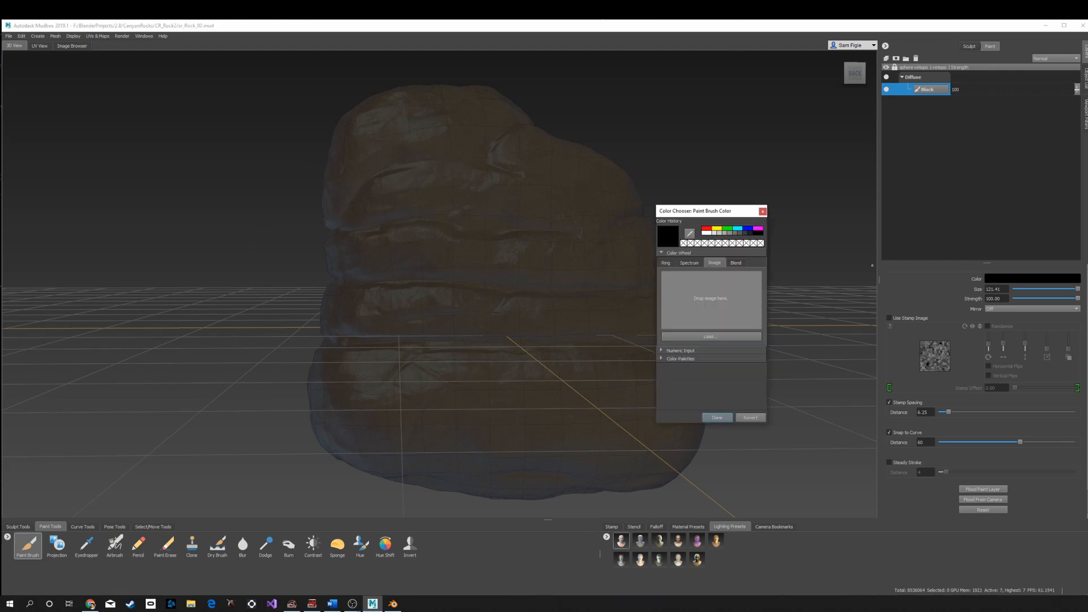
pyautogui.click(695, 336)
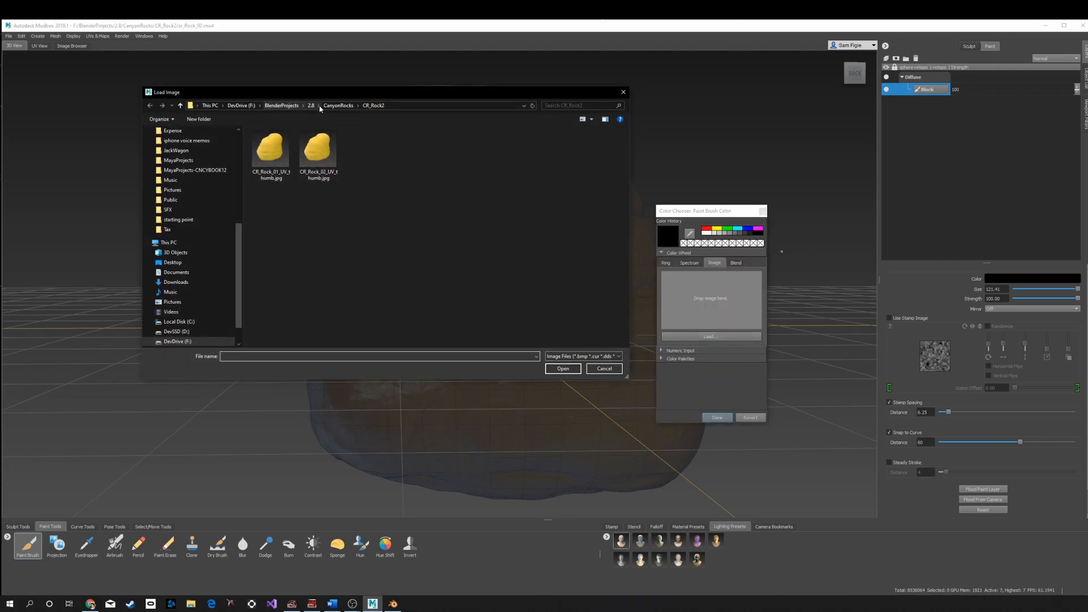
pyautogui.click(312, 105)
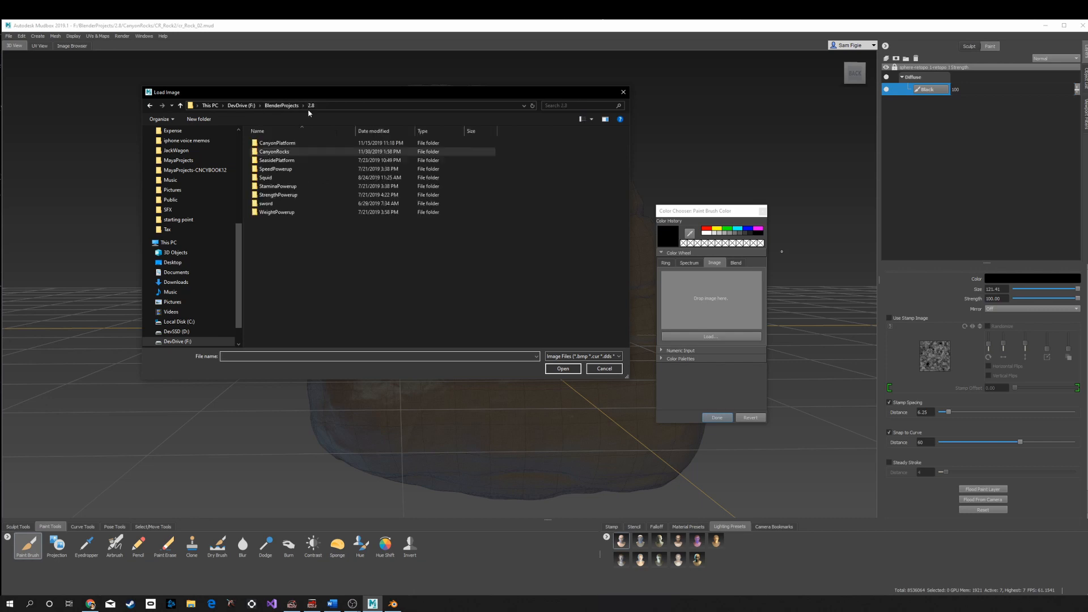
pyautogui.doubleClick(270, 143)
pyautogui.click(508, 164)
pyautogui.click(564, 368)
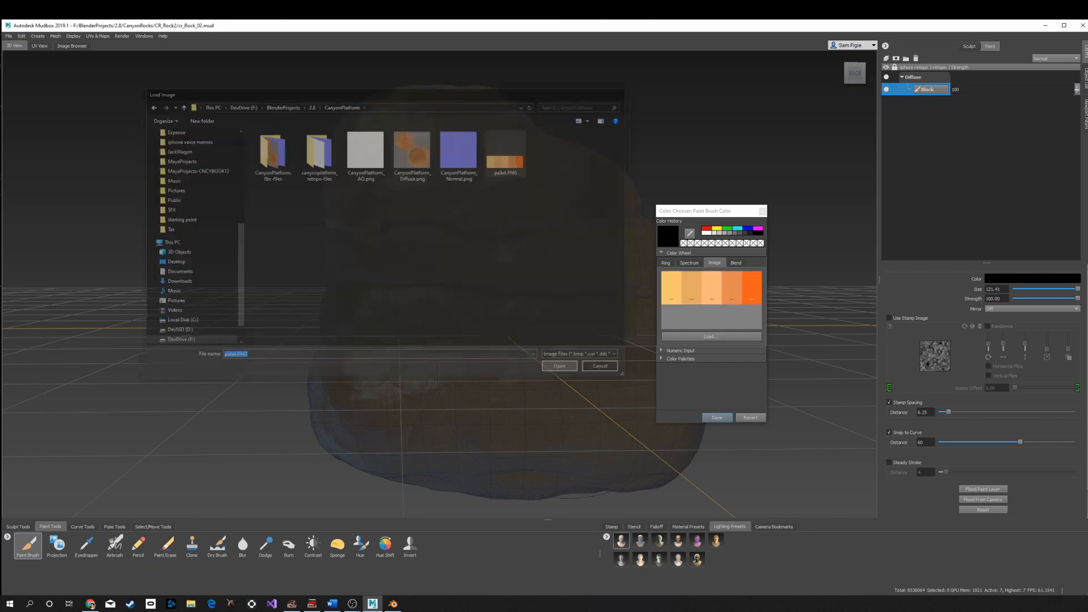
# - Sample each orange palette swatch into the color history with the color picker, then close the chooser
pyautogui.click(690, 233)
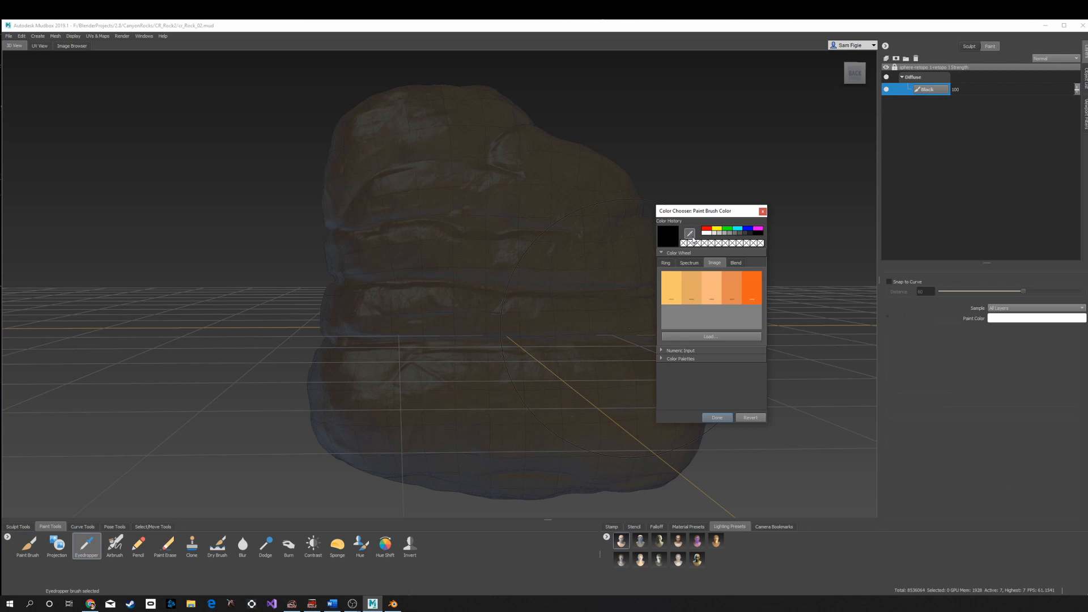
pyautogui.click(750, 287)
pyautogui.moveTo(686, 245); pyautogui.dragTo(684, 244)
pyautogui.click(690, 233)
pyautogui.click(732, 287)
pyautogui.click(713, 282)
pyautogui.click(692, 284)
pyautogui.moveTo(674, 238); pyautogui.dragTo(716, 244)
pyautogui.click(672, 283)
pyautogui.click(714, 245)
pyautogui.click(717, 418)
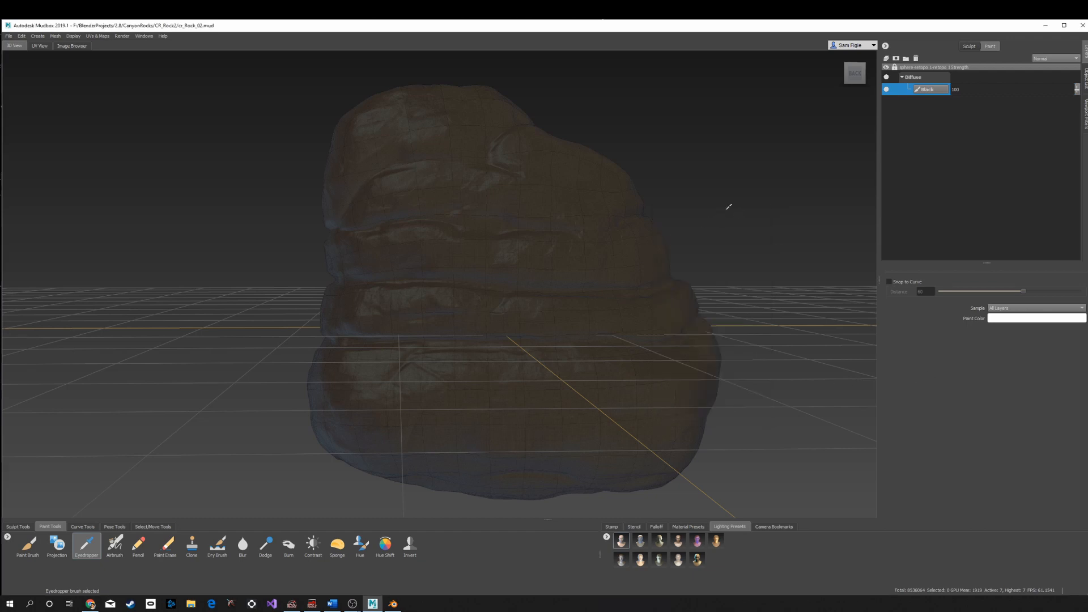
# - Add a new paint layer named basecoat above the Black layer
pyautogui.click(885, 58)
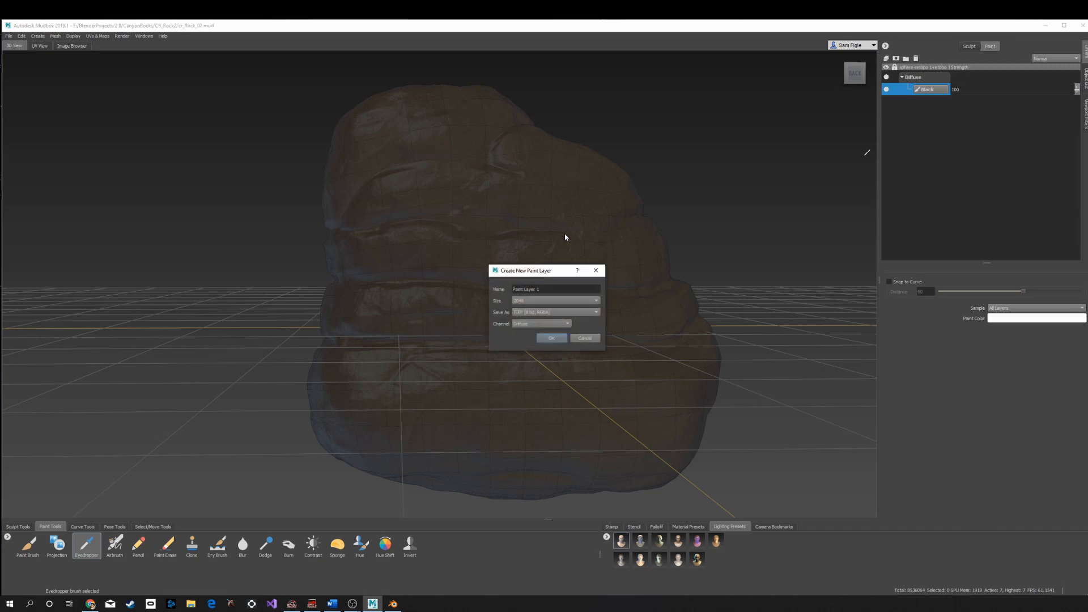
pyautogui.moveTo(546, 290); pyautogui.dragTo(507, 288)
pyautogui.write('d')
pyautogui.press('Return')
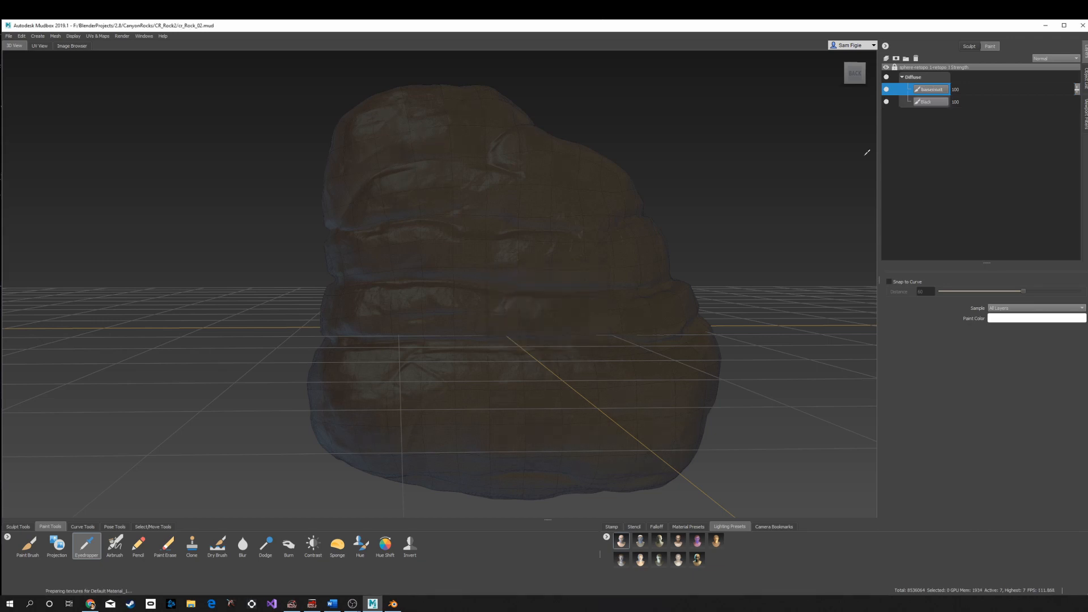
# - Select the Airbrush and set its color to the brightest orange palette swatch
pyautogui.click(114, 550)
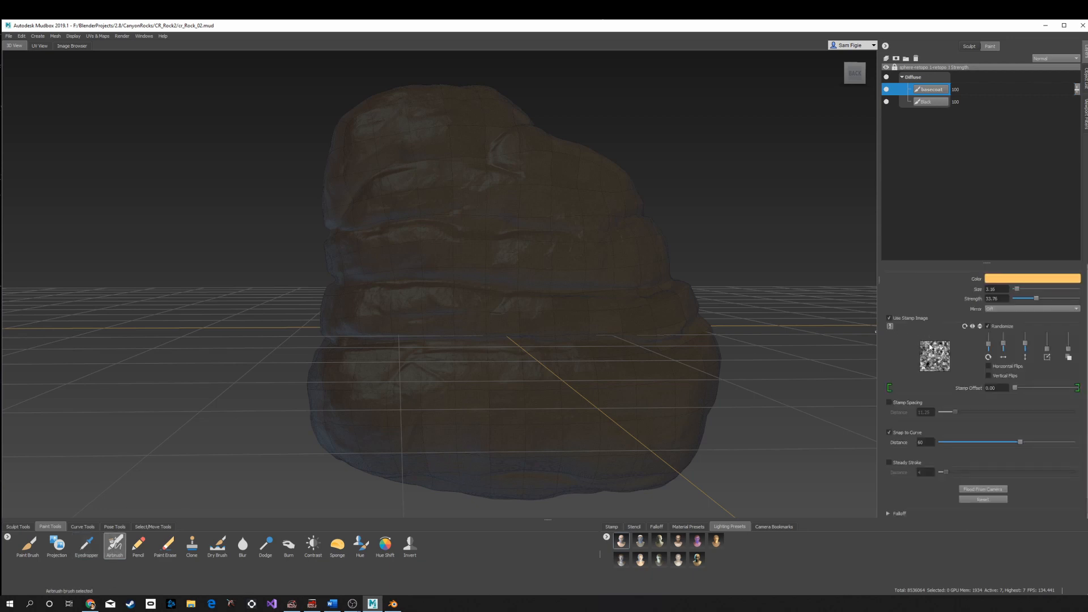
pyautogui.click(1004, 281)
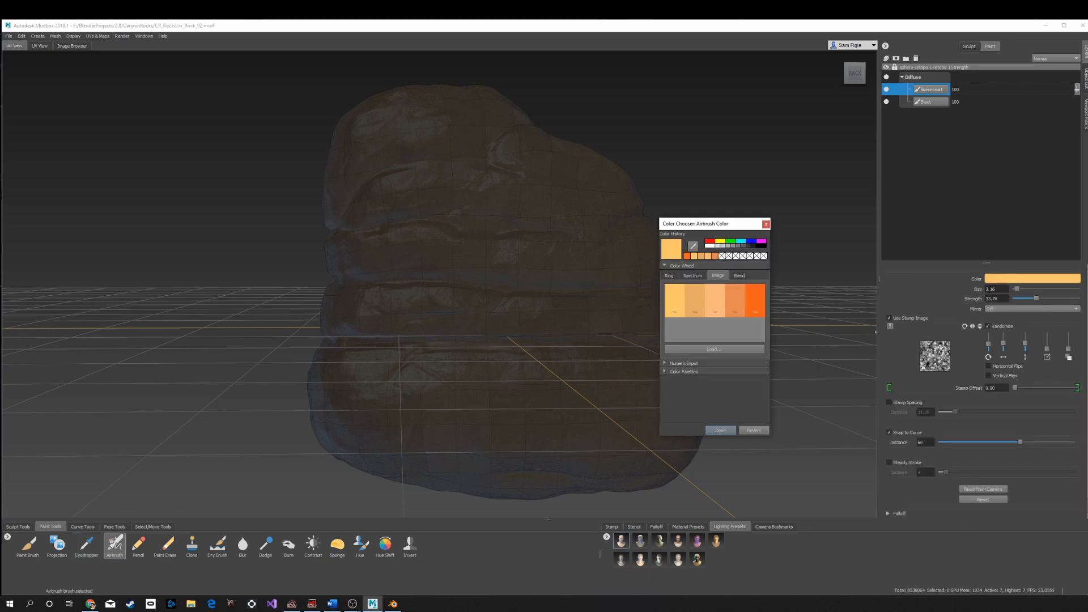
pyautogui.click(753, 306)
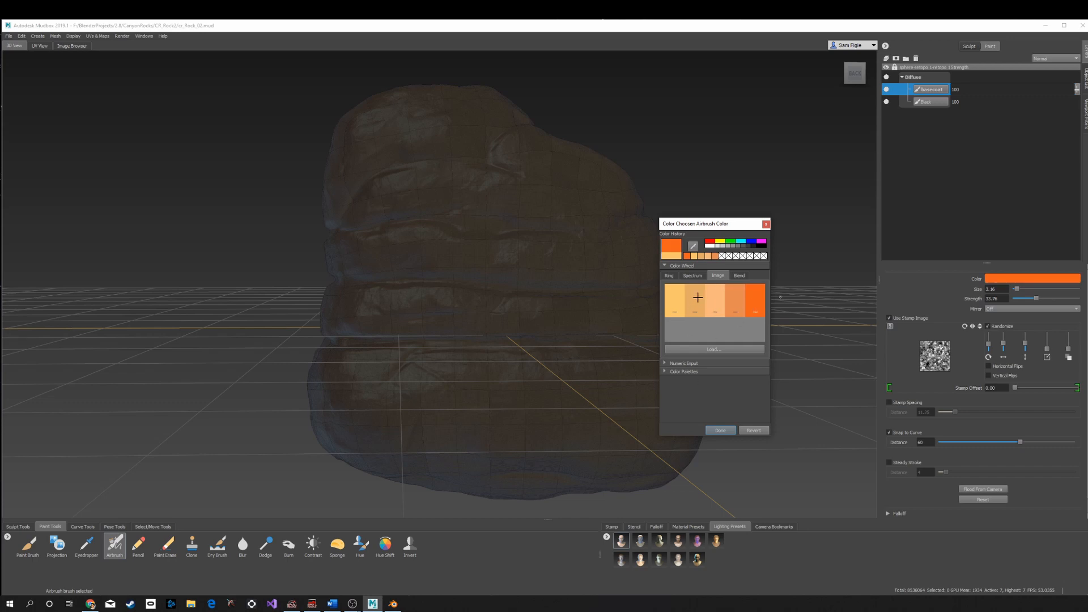
pyautogui.click(720, 430)
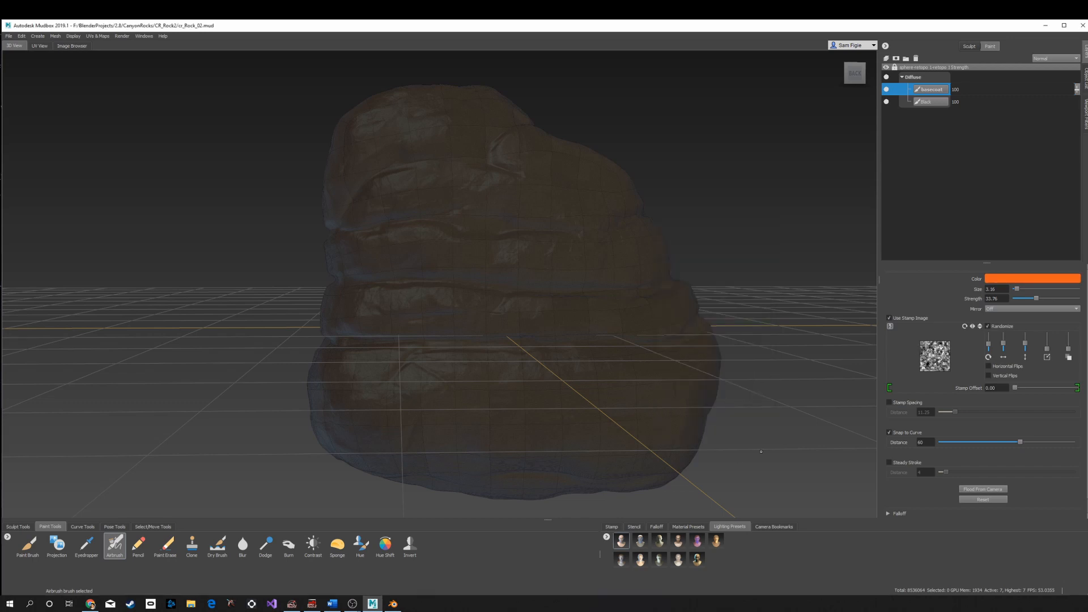
# - Choose a cloudy stamp image for the Airbrush and enlarge the brush size to about 57
pyautogui.click(612, 527)
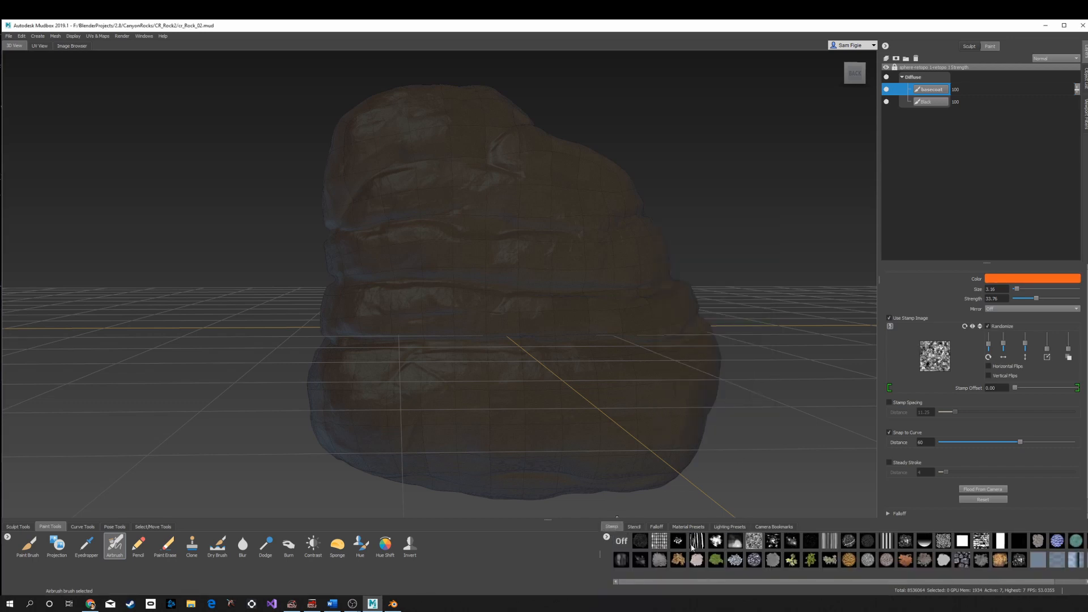
pyautogui.click(734, 542)
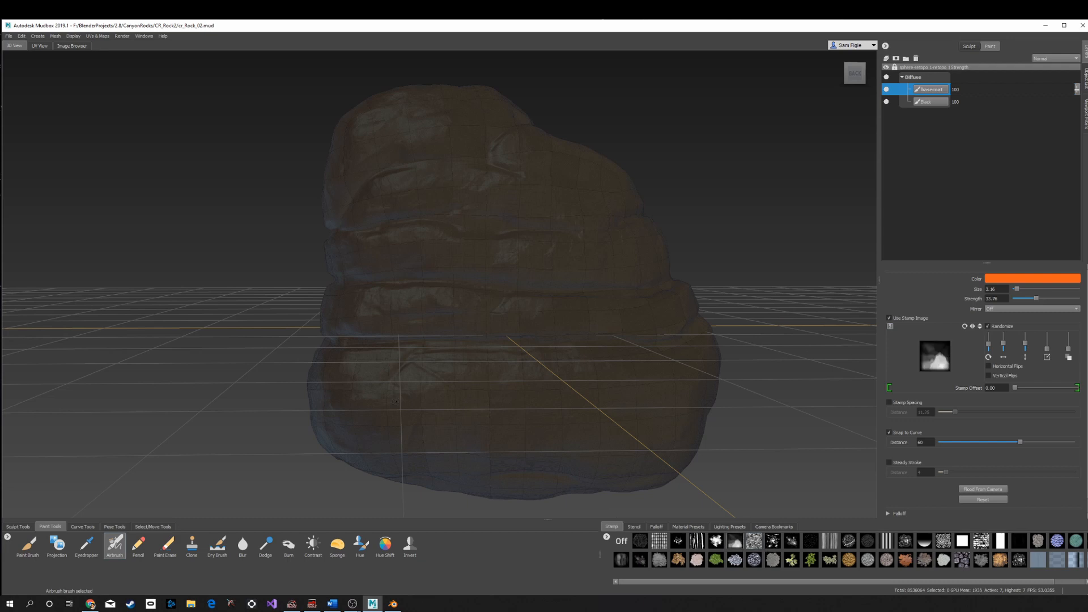
pyautogui.press('b')
pyautogui.moveTo(362, 420); pyautogui.dragTo(387, 420)
pyautogui.moveTo(364, 403)
pyautogui.mouseDown()
pyautogui.moveTo(405, 403)
pyautogui.moveTo(364, 415)
pyautogui.moveTo(355, 394)
pyautogui.moveTo(317, 402)
pyautogui.mouseUp()
# - Paint an orange airbrush stroke across the rock's lower band and undo it
pyautogui.moveTo(364, 363)
pyautogui.mouseDown()
pyautogui.moveTo(340, 397)
pyautogui.moveTo(431, 392)
pyautogui.moveTo(386, 407)
pyautogui.moveTo(379, 434)
pyautogui.moveTo(372, 346)
pyautogui.moveTo(346, 345)
pyautogui.moveTo(447, 407)
pyautogui.moveTo(419, 419)
pyautogui.moveTo(539, 301)
pyautogui.moveTo(567, 408)
pyautogui.moveTo(680, 343)
pyautogui.moveTo(637, 471)
pyautogui.moveTo(678, 357)
pyautogui.moveTo(698, 338)
pyautogui.mouseUp()
pyautogui.hotkey('ctrl', 'z')
pyautogui.hotkey('ctrl', 'z')
pyautogui.hotkey('ctrl', 'z')
pyautogui.hotkey('ctrl', 'z')
pyautogui.hotkey('ctrl', 'z')
pyautogui.hotkey('ctrl', 'z')
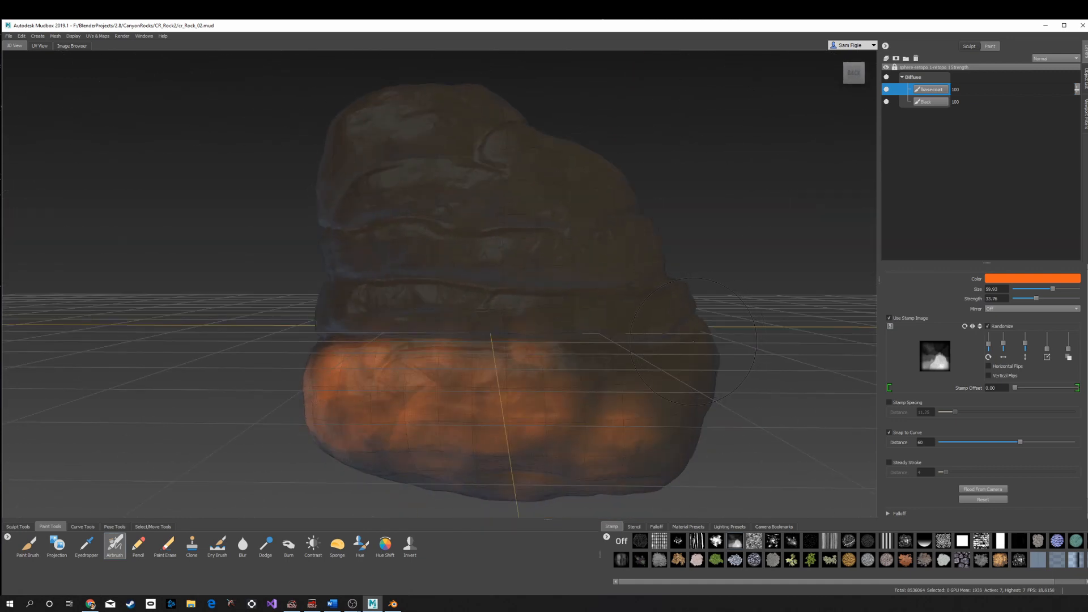
pyautogui.hotkey('ctrl', 'z')
pyautogui.hotkey('ctrl', 'z')
pyautogui.hotkey('ctrl', 'z')
pyautogui.hotkey('ctrl', 'z')
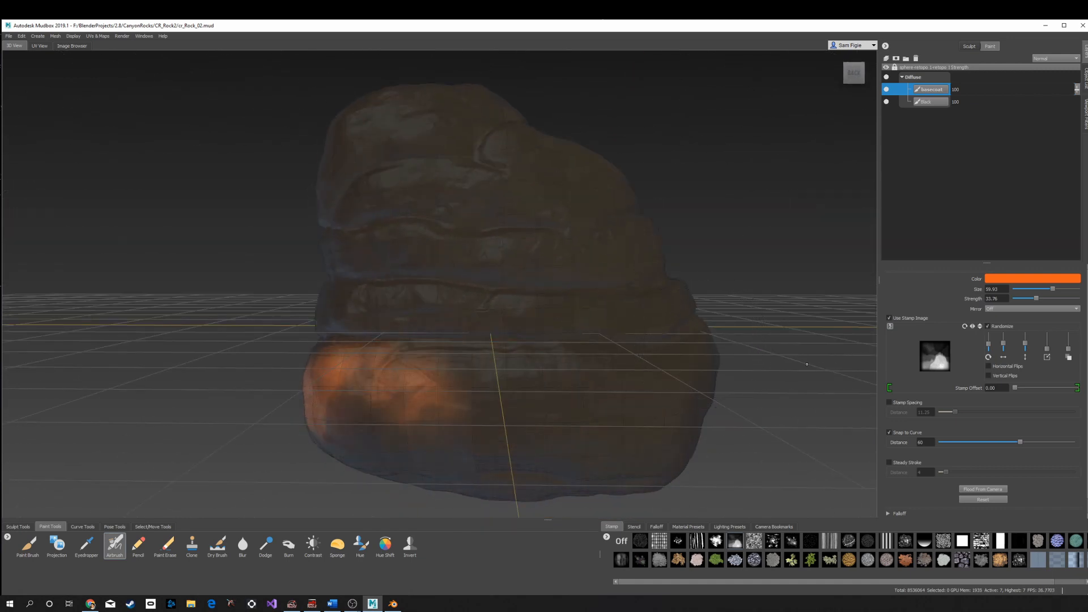
# - Turn off Use Stamp Image and try a test stroke on the rock's left side, undoing it
pyautogui.click(907, 319)
pyautogui.moveTo(290, 397); pyautogui.dragTo(306, 374)
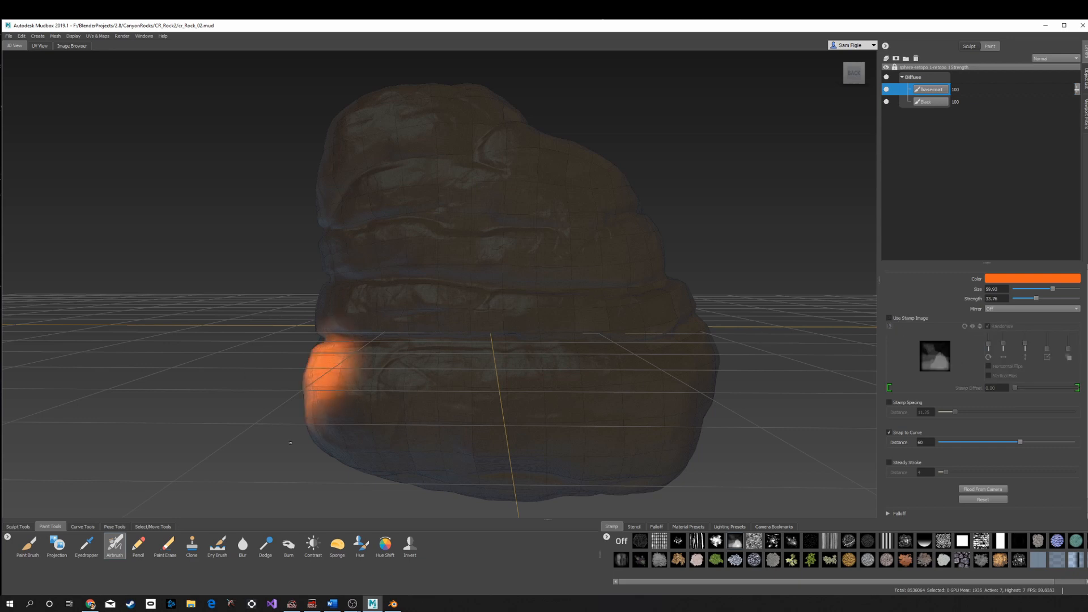
pyautogui.hotkey('ctrl', 'z')
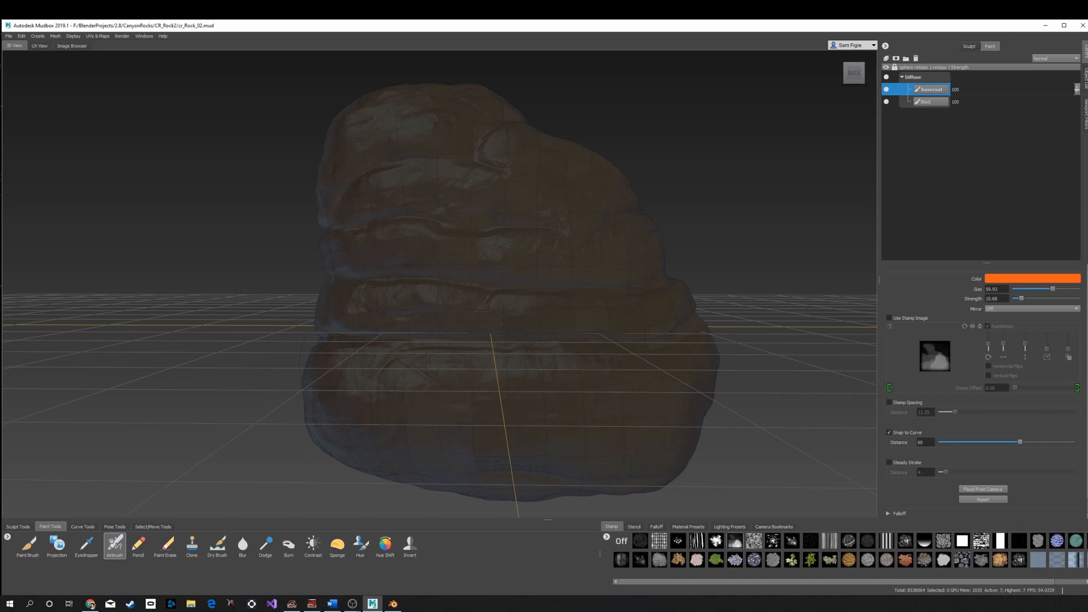
# - Airbrush an orange basecoat over the rock's front and lower sides
pyautogui.moveTo(363, 364)
pyautogui.mouseDown()
pyautogui.moveTo(358, 375)
pyautogui.moveTo(408, 397)
pyautogui.moveTo(544, 391)
pyautogui.moveTo(604, 445)
pyautogui.moveTo(596, 363)
pyautogui.mouseUp()
pyautogui.moveTo(363, 340)
pyautogui.mouseDown()
pyautogui.moveTo(386, 368)
pyautogui.moveTo(431, 381)
pyautogui.mouseUp()
pyautogui.keyDown('alt'); pyautogui.moveTo(510, 397); pyautogui.dragTo(510, 346); pyautogui.keyUp('alt')
pyautogui.moveTo(420, 334)
pyautogui.mouseDown()
pyautogui.moveTo(682, 315)
pyautogui.moveTo(681, 375)
pyautogui.mouseUp()
pyautogui.keyDown('alt'); pyautogui.moveTo(675, 284); pyautogui.dragTo(573, 335); pyautogui.keyUp('alt')
pyautogui.moveTo(570, 324)
pyautogui.mouseDown()
pyautogui.moveTo(547, 278)
pyautogui.moveTo(567, 385)
pyautogui.moveTo(378, 388)
pyautogui.mouseUp()
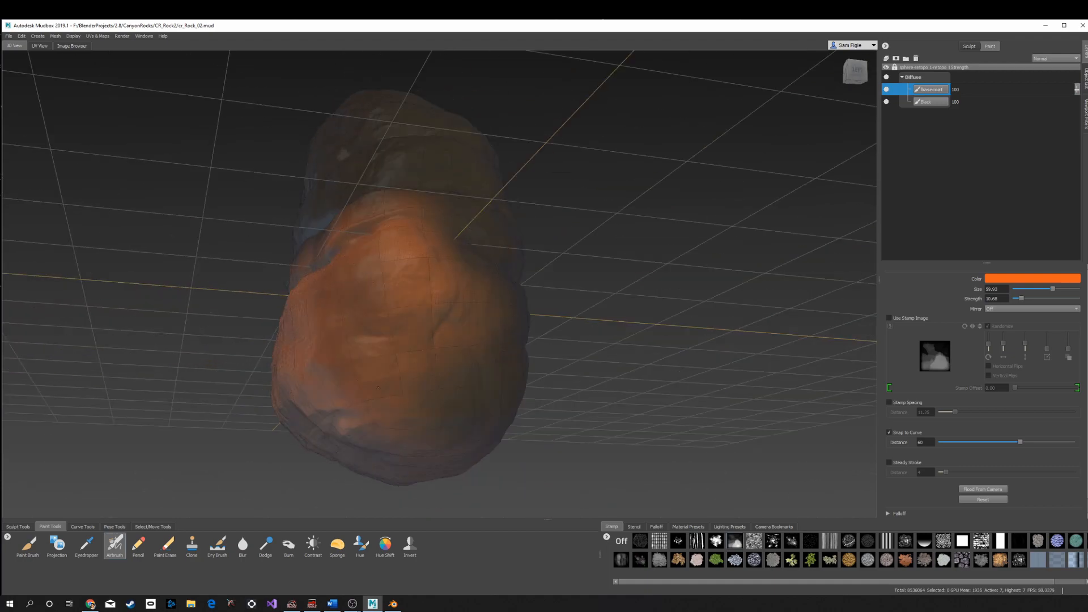
pyautogui.moveTo(448, 340); pyautogui.dragTo(544, 465)
pyautogui.moveTo(448, 255)
pyautogui.mouseDown()
pyautogui.moveTo(397, 244)
pyautogui.moveTo(527, 188)
pyautogui.moveTo(439, 227)
pyautogui.moveTo(392, 295)
pyautogui.mouseUp()
pyautogui.keyDown('alt'); pyautogui.moveTo(391, 295); pyautogui.dragTo(405, 391); pyautogui.keyUp('alt')
pyautogui.moveTo(419, 204)
pyautogui.mouseDown()
pyautogui.moveTo(382, 178)
pyautogui.moveTo(584, 227)
pyautogui.mouseUp()
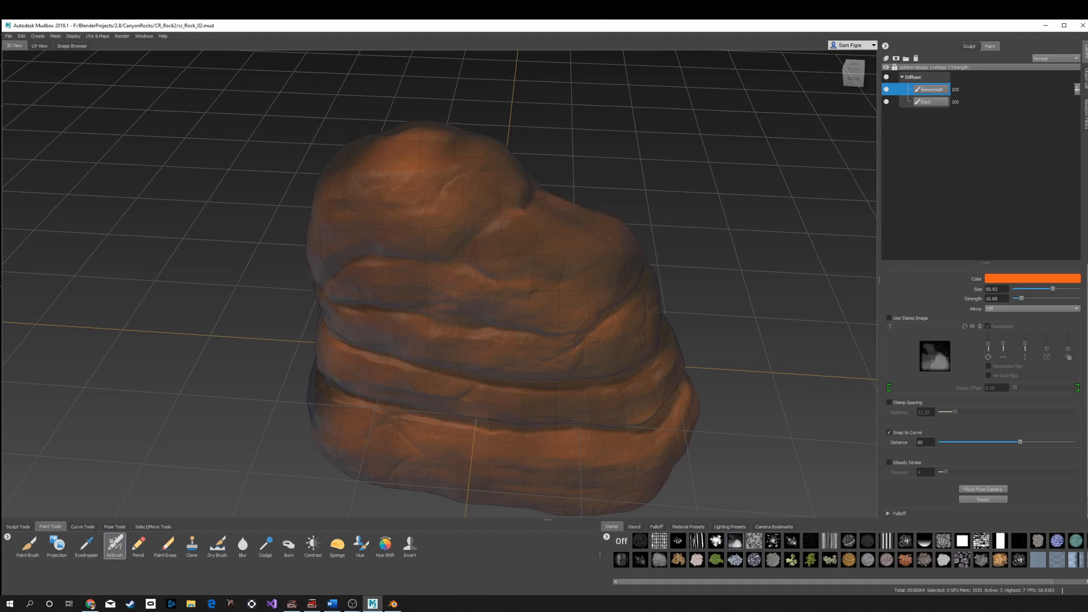
# - Continue airbrushing orange over the rock's top and remaining uncovered areas
pyautogui.moveTo(472, 374)
pyautogui.mouseDown()
pyautogui.moveTo(666, 354)
pyautogui.moveTo(547, 284)
pyautogui.mouseUp()
pyautogui.moveTo(493, 431); pyautogui.dragTo(496, 363)
pyautogui.moveTo(496, 363)
pyautogui.keyDown('alt'); pyautogui.mouseDown()
pyautogui.moveTo(363, 244)
pyautogui.moveTo(351, 329)
pyautogui.mouseUp(); pyautogui.keyUp('alt')
pyautogui.moveTo(351, 329)
pyautogui.keyDown('alt'); pyautogui.mouseDown()
pyautogui.moveTo(311, 329)
pyautogui.moveTo(303, 346)
pyautogui.mouseUp(); pyautogui.keyUp('alt')
pyautogui.moveTo(255, 419)
pyautogui.mouseDown()
pyautogui.moveTo(278, 362)
pyautogui.moveTo(414, 363)
pyautogui.moveTo(471, 391)
pyautogui.mouseUp()
pyautogui.moveTo(250, 272); pyautogui.dragTo(324, 198)
pyautogui.moveTo(346, 96)
pyautogui.keyDown('alt'); pyautogui.mouseDown()
pyautogui.moveTo(391, 159)
pyautogui.moveTo(422, 156)
pyautogui.mouseUp(); pyautogui.keyUp('alt')
pyautogui.moveTo(422, 156)
pyautogui.mouseDown()
pyautogui.moveTo(292, 178)
pyautogui.moveTo(298, 233)
pyautogui.mouseUp()
pyautogui.keyDown('alt'); pyautogui.moveTo(298, 232); pyautogui.dragTo(533, 147); pyautogui.keyUp('alt')
pyautogui.moveTo(544, 198); pyautogui.dragTo(601, 300)
pyautogui.keyDown('alt'); pyautogui.moveTo(519, 74); pyautogui.dragTo(505, 125); pyautogui.keyUp('alt')
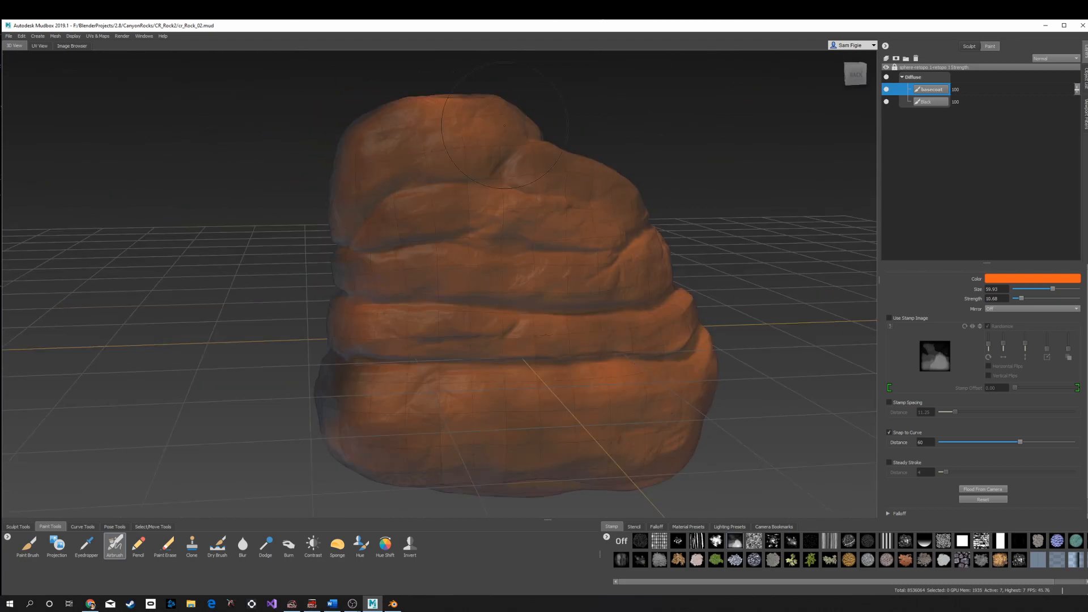
# - Try material presets such as Chalk on the rock and settle on the GrayFlat preset
pyautogui.click(688, 526)
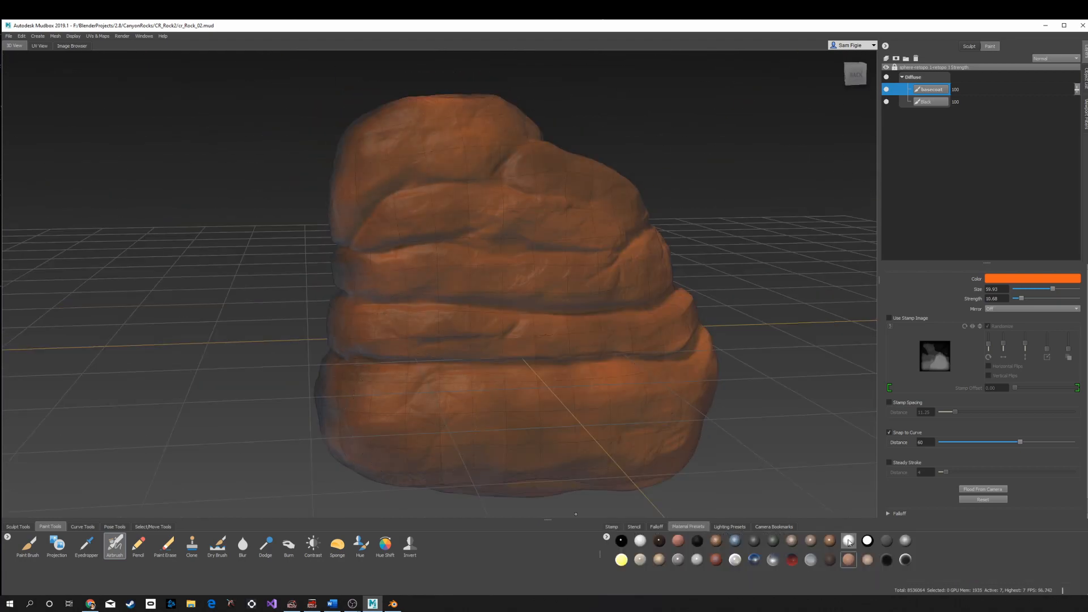
pyautogui.moveTo(850, 540)
pyautogui.click(850, 540)
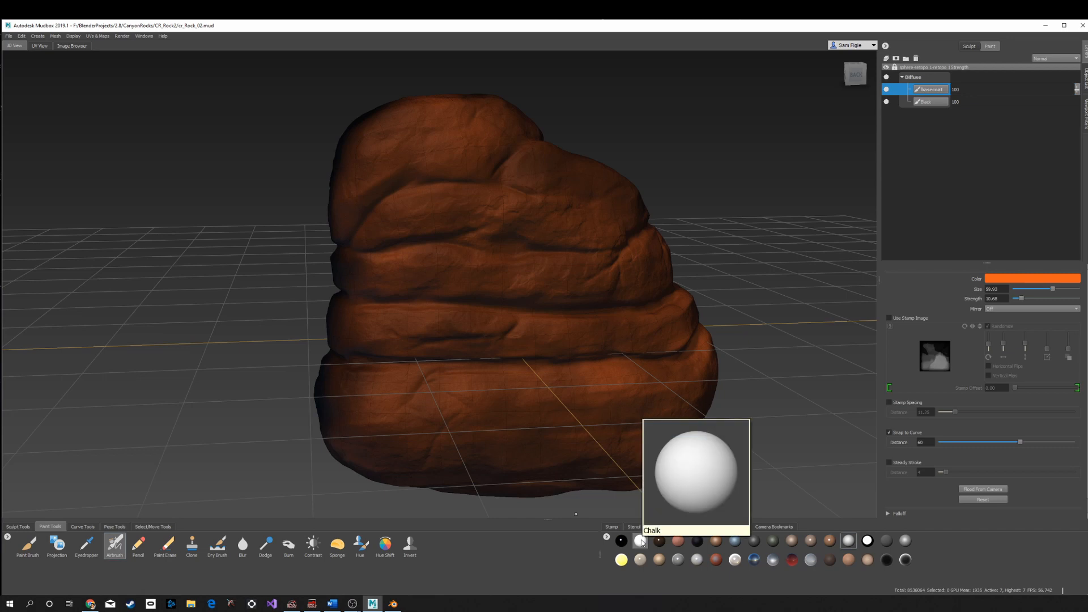
pyautogui.click(641, 541)
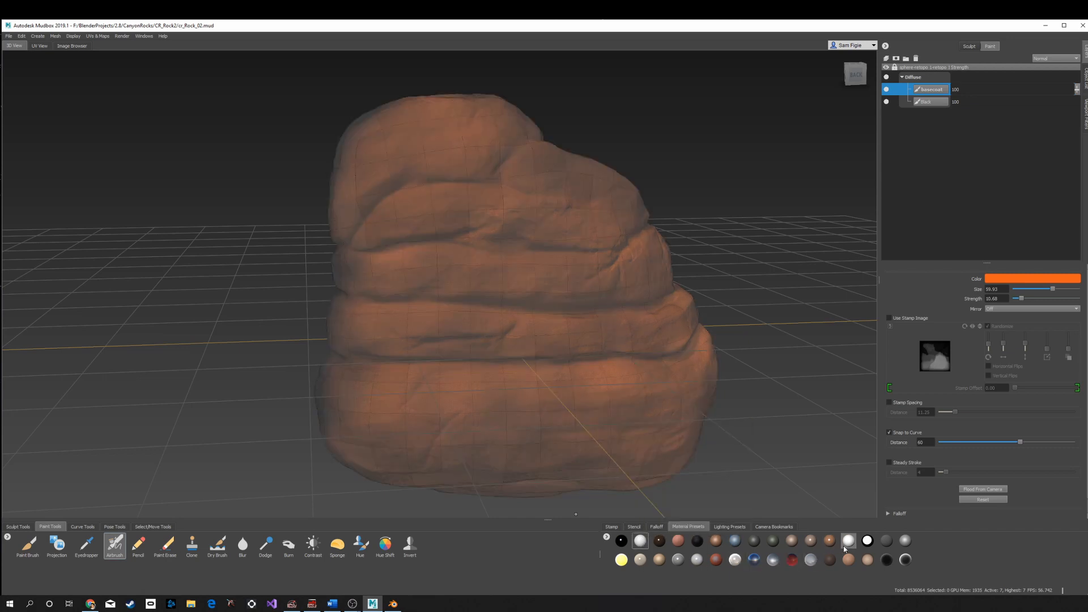
pyautogui.click(850, 541)
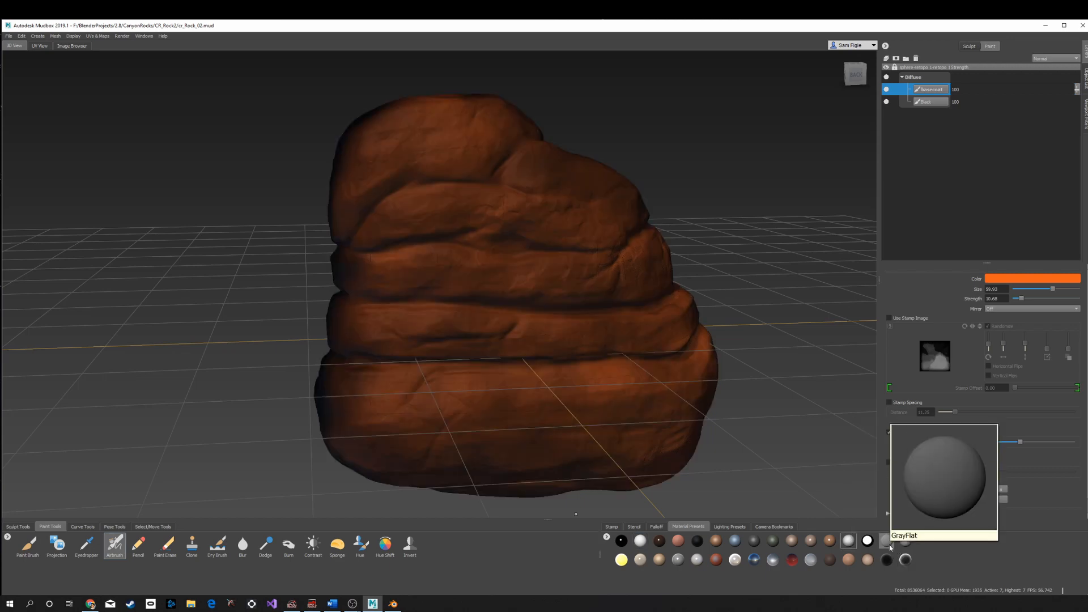
pyautogui.click(889, 546)
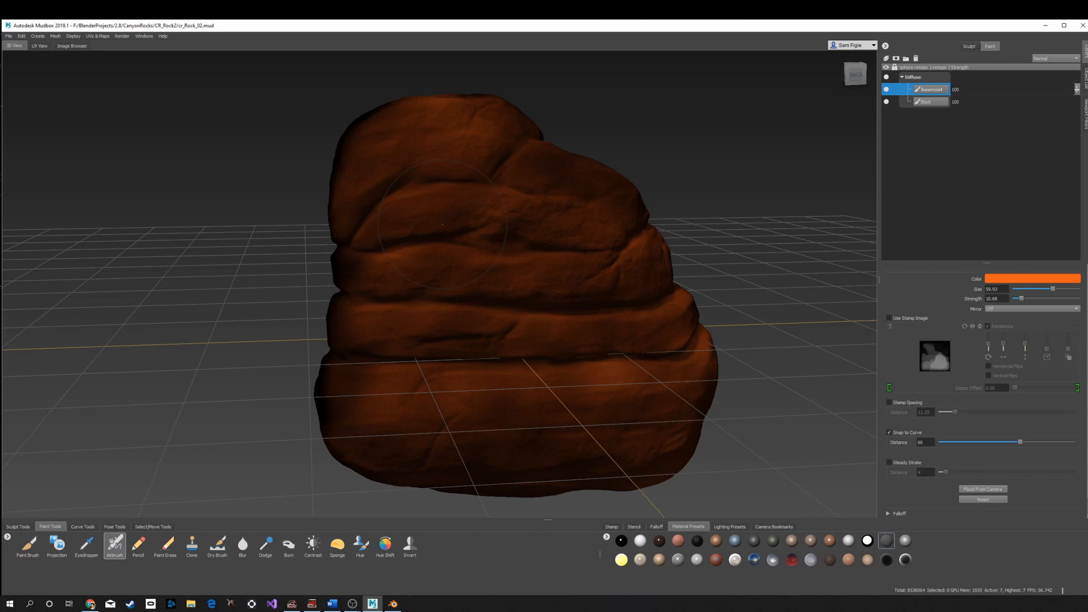
# - Orbit around the rock to inspect the painted basecoat
pyautogui.moveTo(348, 287)
pyautogui.keyDown('alt'); pyautogui.mouseDown()
pyautogui.moveTo(433, 244)
pyautogui.moveTo(538, 274)
pyautogui.moveTo(345, 289)
pyautogui.moveTo(397, 267)
pyautogui.mouseUp(); pyautogui.keyUp('alt')
pyautogui.moveTo(437, 110); pyautogui.dragTo(403, 128)
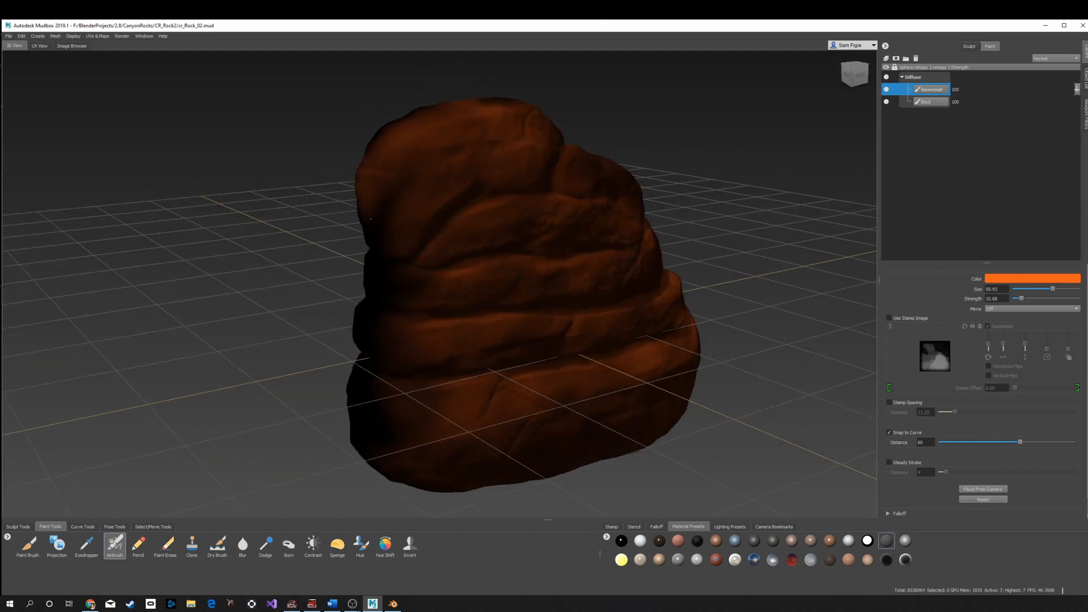
pyautogui.moveTo(403, 278)
pyautogui.keyDown('alt'); pyautogui.mouseDown()
pyautogui.moveTo(465, 227)
pyautogui.moveTo(411, 294)
pyautogui.moveTo(527, 168)
pyautogui.mouseUp(); pyautogui.keyUp('alt')
pyautogui.moveTo(447, 284)
pyautogui.mouseDown()
pyautogui.moveTo(423, 369)
pyautogui.moveTo(428, 419)
pyautogui.moveTo(476, 401)
pyautogui.moveTo(512, 320)
pyautogui.mouseUp()
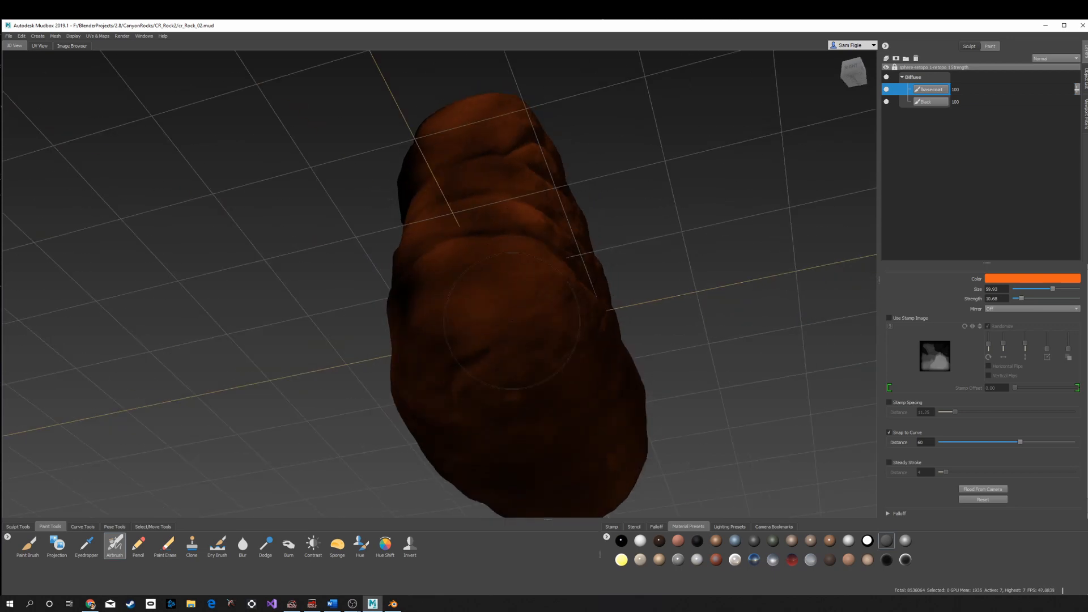
# - Keep orbiting around the rock, examining the orange basecoat from every side
pyautogui.moveTo(492, 246)
pyautogui.keyDown('alt'); pyautogui.mouseDown()
pyautogui.moveTo(479, 391)
pyautogui.moveTo(437, 311)
pyautogui.moveTo(442, 377)
pyautogui.mouseUp(); pyautogui.keyUp('alt')
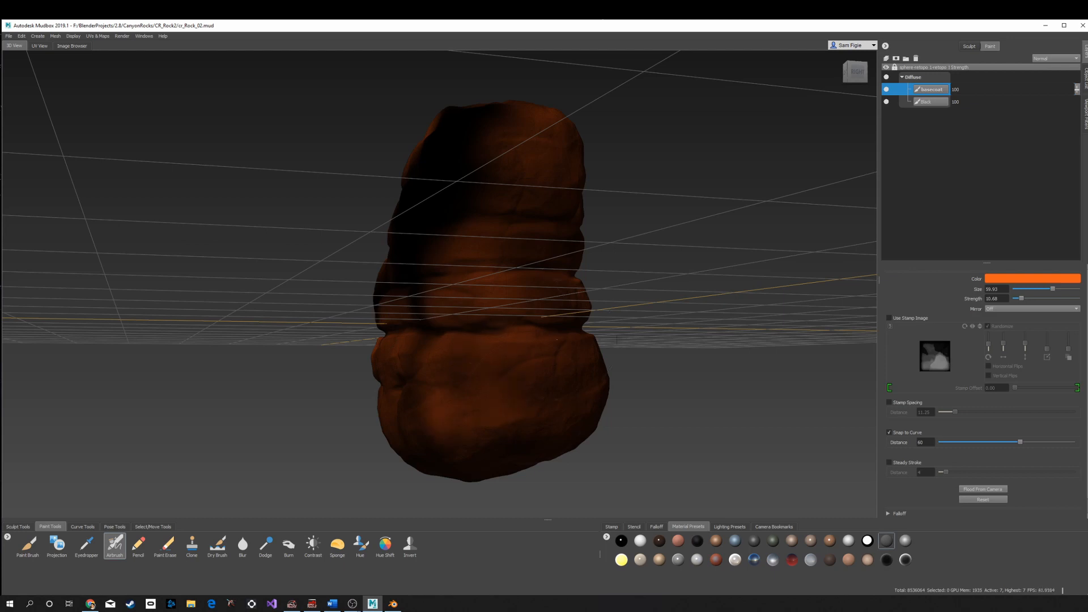
pyautogui.keyDown('alt'); pyautogui.moveTo(557, 339); pyautogui.dragTo(424, 405); pyautogui.keyUp('alt')
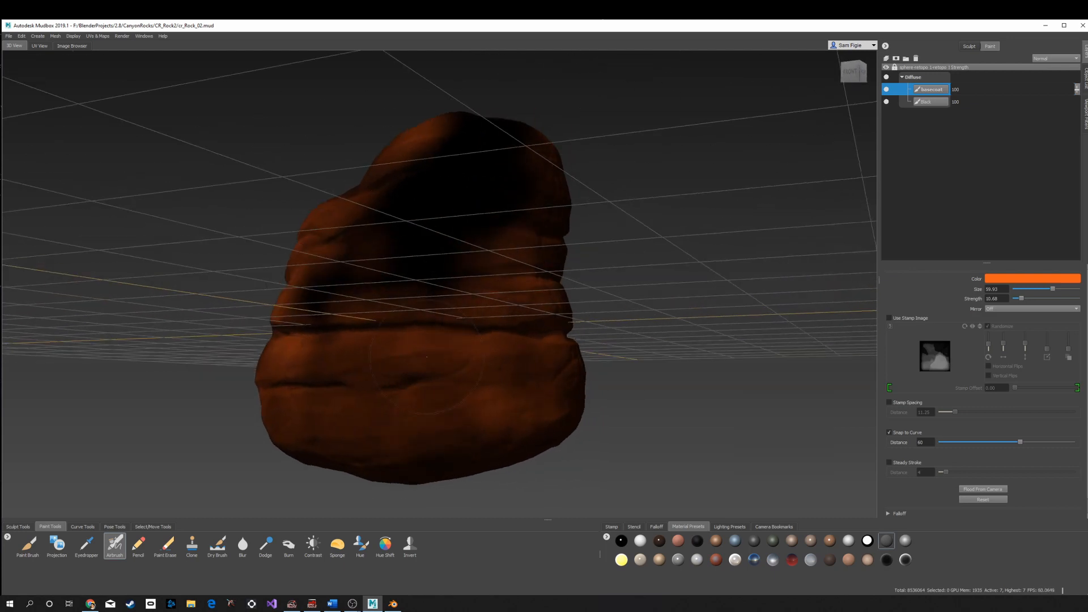
pyautogui.moveTo(375, 318)
pyautogui.mouseDown()
pyautogui.moveTo(340, 292)
pyautogui.moveTo(345, 391)
pyautogui.mouseUp()
pyautogui.moveTo(363, 267)
pyautogui.mouseDown()
pyautogui.moveTo(340, 221)
pyautogui.moveTo(484, 255)
pyautogui.moveTo(479, 176)
pyautogui.mouseUp()
pyautogui.moveTo(479, 176); pyautogui.dragTo(437, 334)
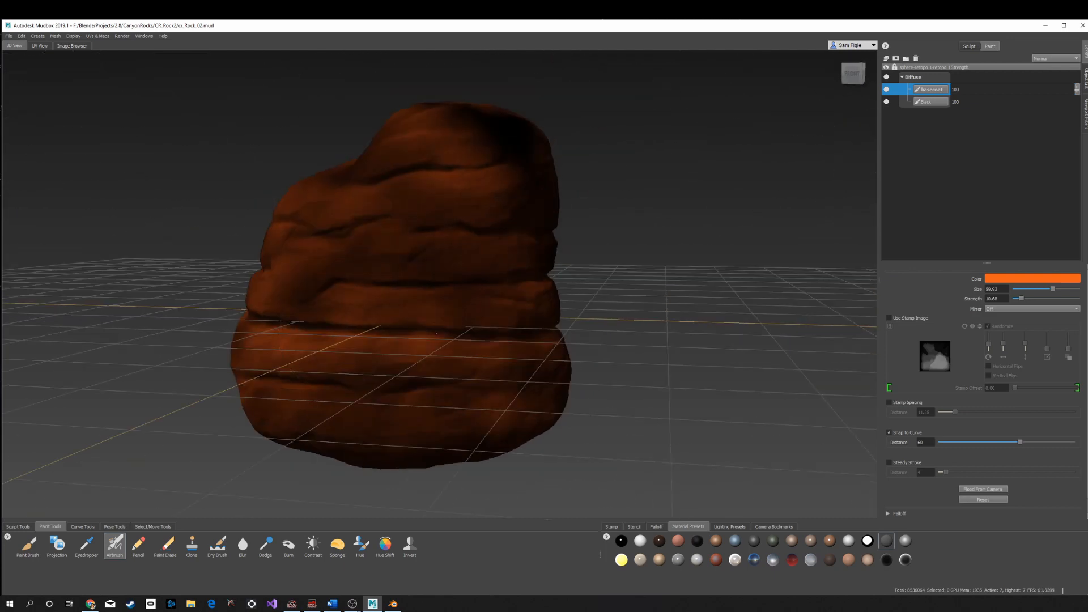
pyautogui.moveTo(466, 300); pyautogui.dragTo(499, 141)
pyautogui.moveTo(499, 141)
pyautogui.keyDown('alt'); pyautogui.mouseDown()
pyautogui.moveTo(481, 226)
pyautogui.moveTo(484, 119)
pyautogui.mouseUp(); pyautogui.keyUp('alt')
pyautogui.keyDown('alt'); pyautogui.moveTo(524, 198); pyautogui.dragTo(513, 136); pyautogui.keyUp('alt')
pyautogui.moveTo(530, 264); pyautogui.dragTo(471, 313)
pyautogui.moveTo(601, 227)
pyautogui.keyDown('alt'); pyautogui.mouseDown()
pyautogui.moveTo(547, 248)
pyautogui.moveTo(466, 196)
pyautogui.mouseUp(); pyautogui.keyUp('alt')
pyautogui.keyDown('alt'); pyautogui.moveTo(600, 284); pyautogui.dragTo(479, 190); pyautogui.keyUp('alt')
pyautogui.keyDown('alt'); pyautogui.moveTo(534, 144); pyautogui.dragTo(374, 108); pyautogui.keyUp('alt')
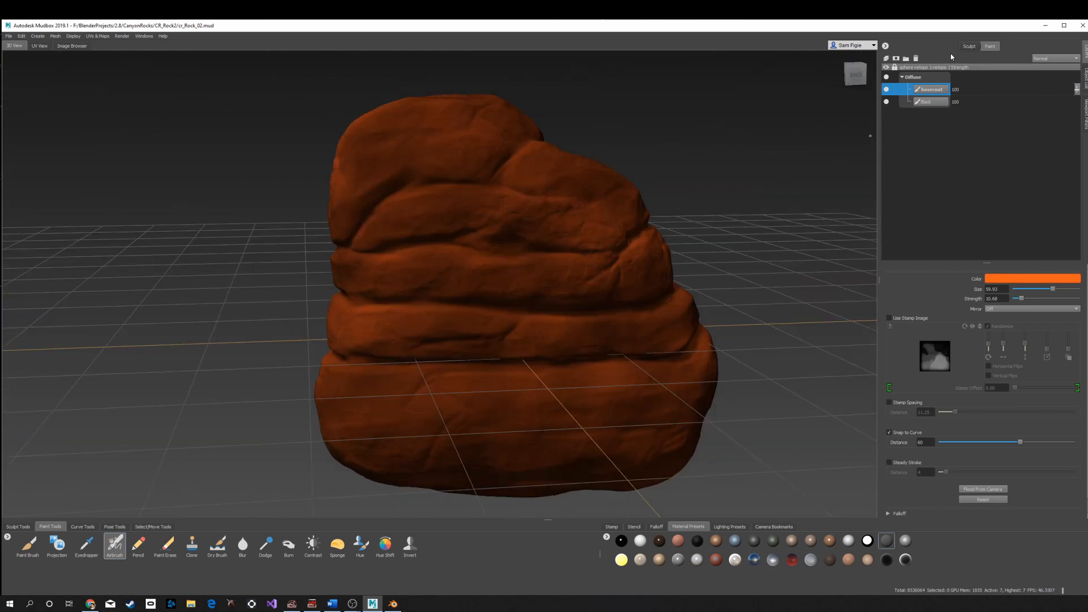
# - Add a new paint layer and airbrush a lighter orange picked from the loaded palette onto the rock
pyautogui.click(886, 59)
pyautogui.click(552, 341)
pyautogui.click(1032, 279)
pyautogui.click(733, 312)
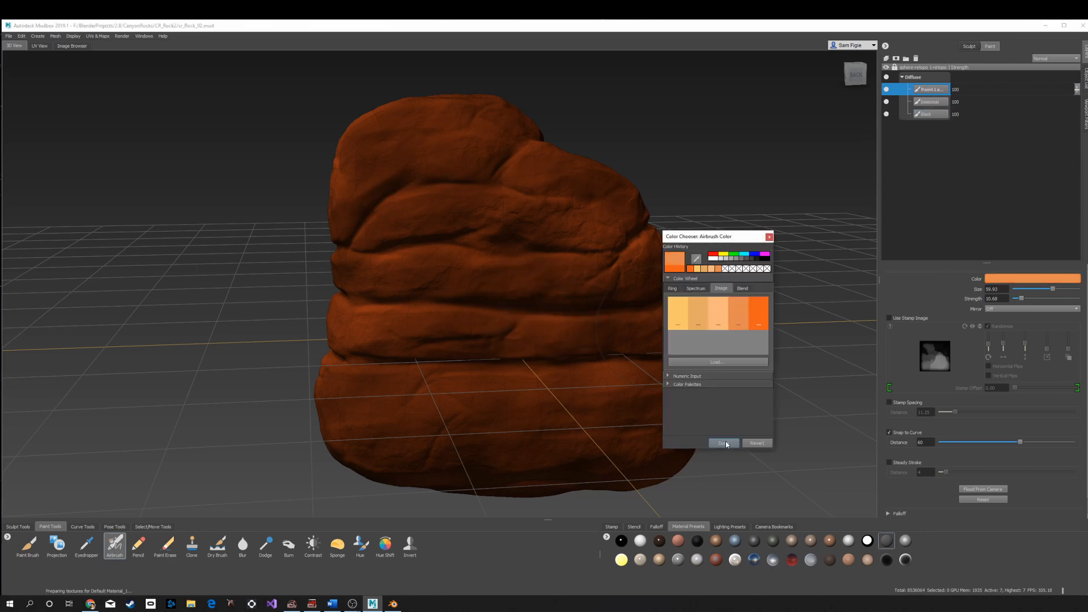
pyautogui.click(726, 443)
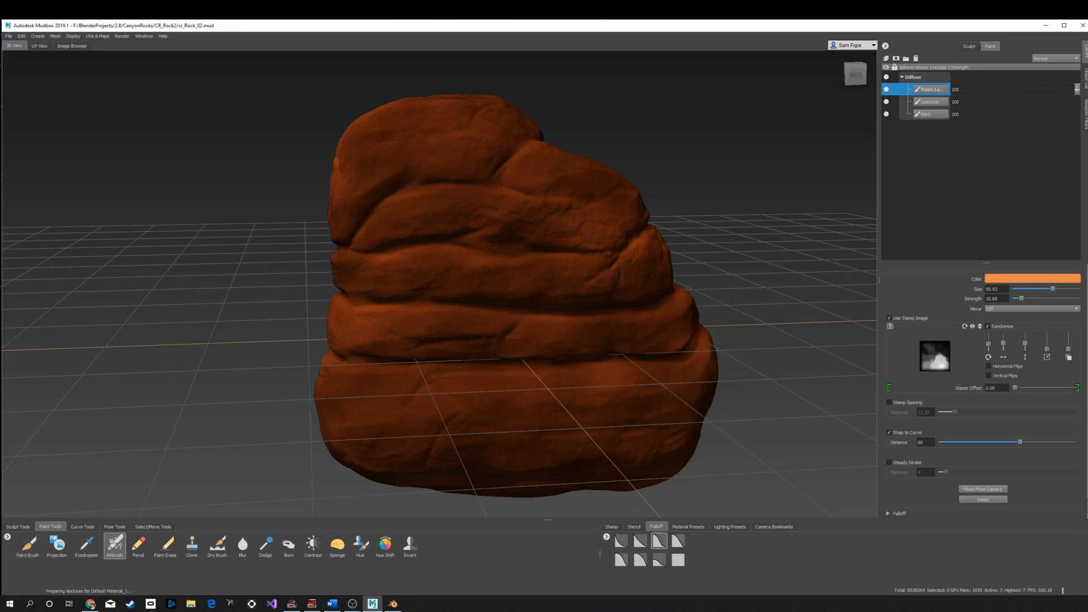
pyautogui.moveTo(372, 393)
pyautogui.mouseDown()
pyautogui.moveTo(395, 379)
pyautogui.moveTo(403, 221)
pyautogui.moveTo(479, 128)
pyautogui.moveTo(335, 359)
pyautogui.mouseUp()
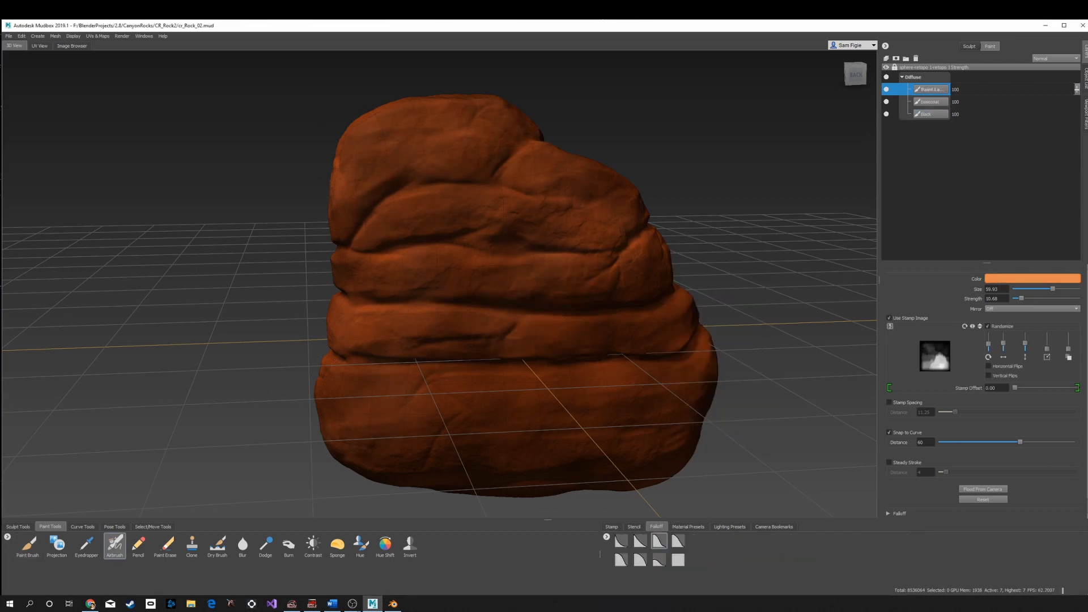
pyautogui.click(635, 527)
pyautogui.click(673, 543)
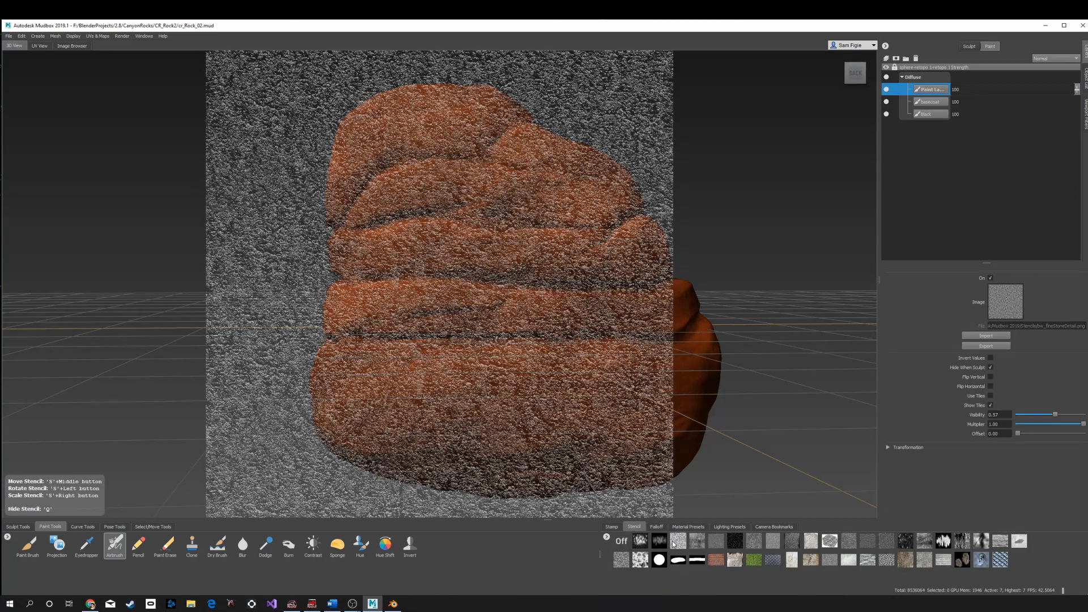
pyautogui.click(621, 541)
pyautogui.click(611, 526)
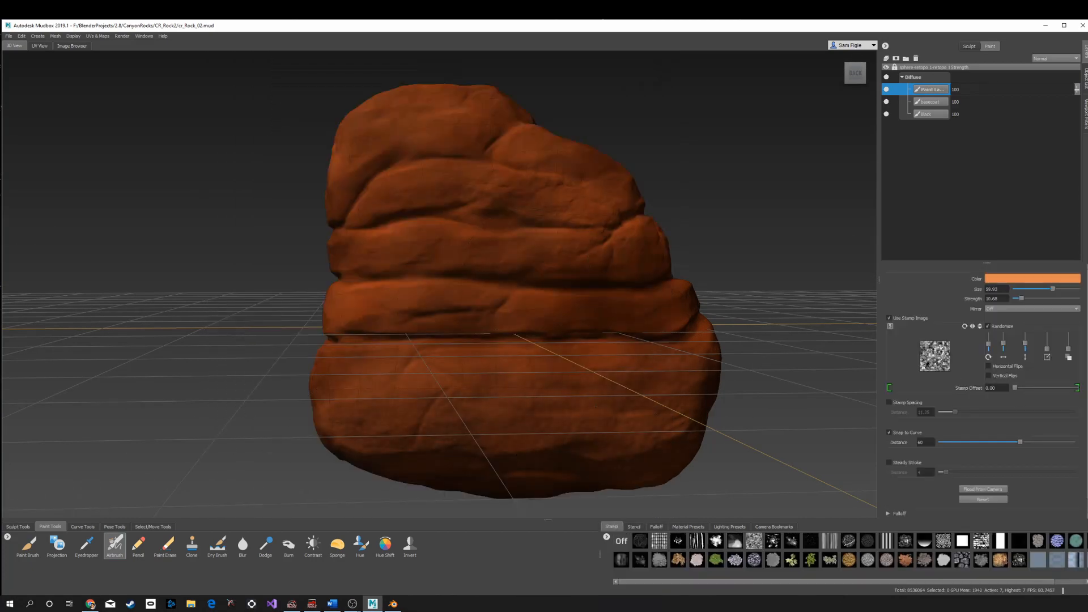
# - Continue airbrushing the lighter orange across the rock's middle and upper bands
pyautogui.keyDown('alt'); pyautogui.moveTo(567, 317); pyautogui.dragTo(424, 323); pyautogui.keyUp('alt')
pyautogui.keyDown('alt'); pyautogui.moveTo(552, 226); pyautogui.dragTo(506, 176); pyautogui.keyUp('alt')
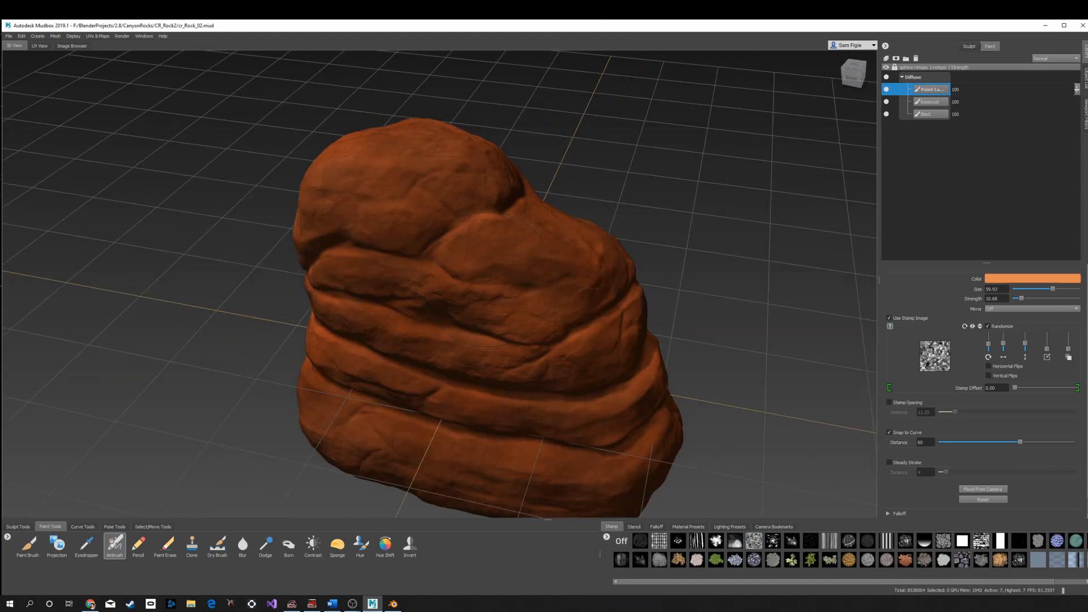
pyautogui.moveTo(488, 279)
pyautogui.keyDown('alt'); pyautogui.mouseDown()
pyautogui.moveTo(374, 241)
pyautogui.moveTo(454, 175)
pyautogui.moveTo(482, 227)
pyautogui.mouseUp(); pyautogui.keyUp('alt')
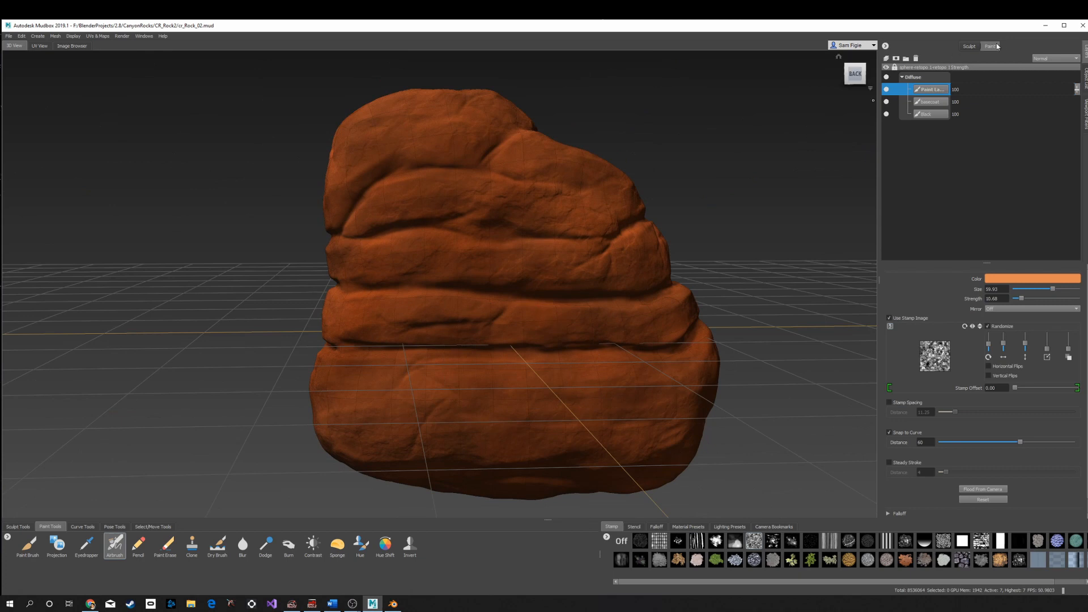
# - Add another paint layer and switch to the Dry Brush with a pale orange from the palette
pyautogui.click(887, 58)
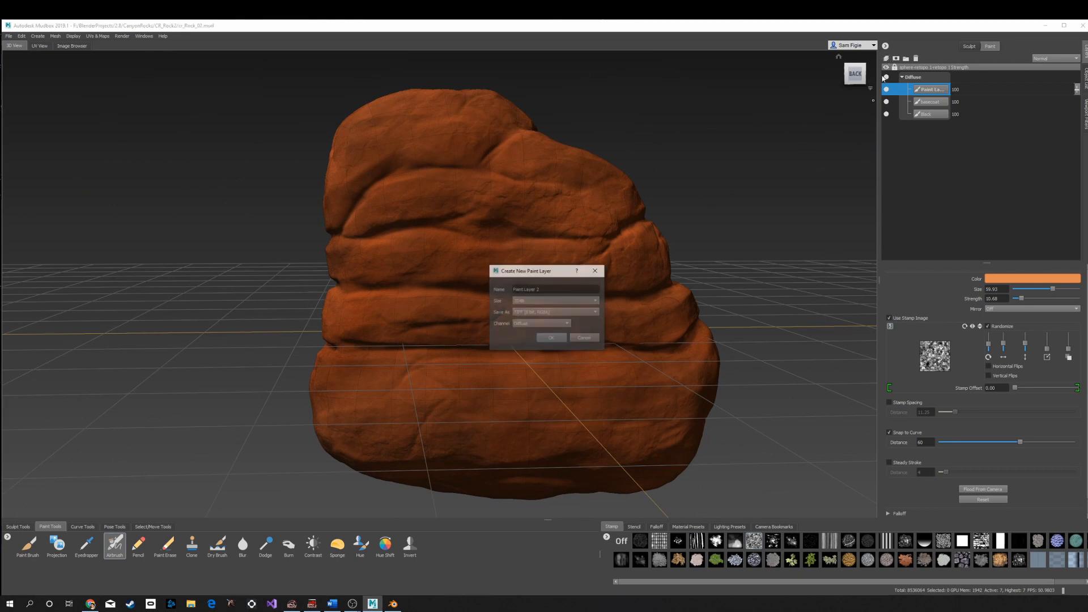
pyautogui.click(560, 340)
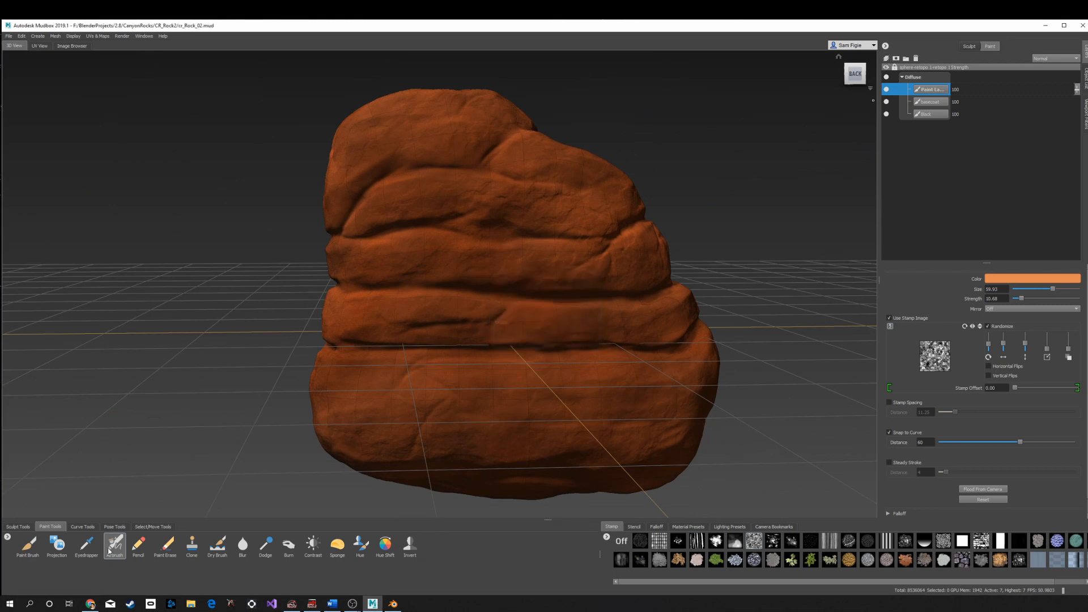
pyautogui.click(218, 545)
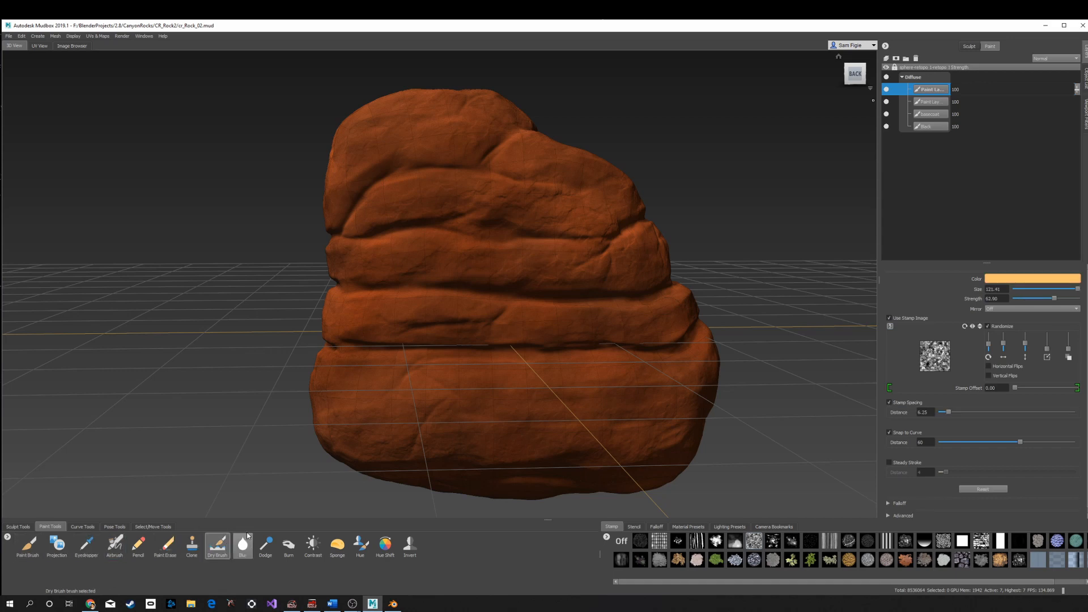
pyautogui.click(995, 281)
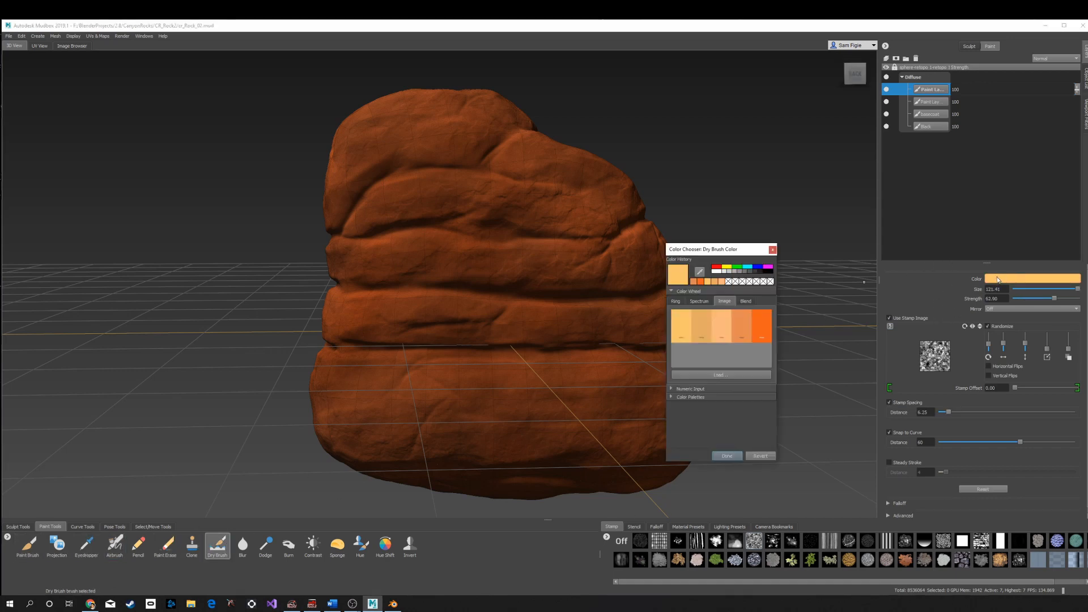
pyautogui.click(724, 326)
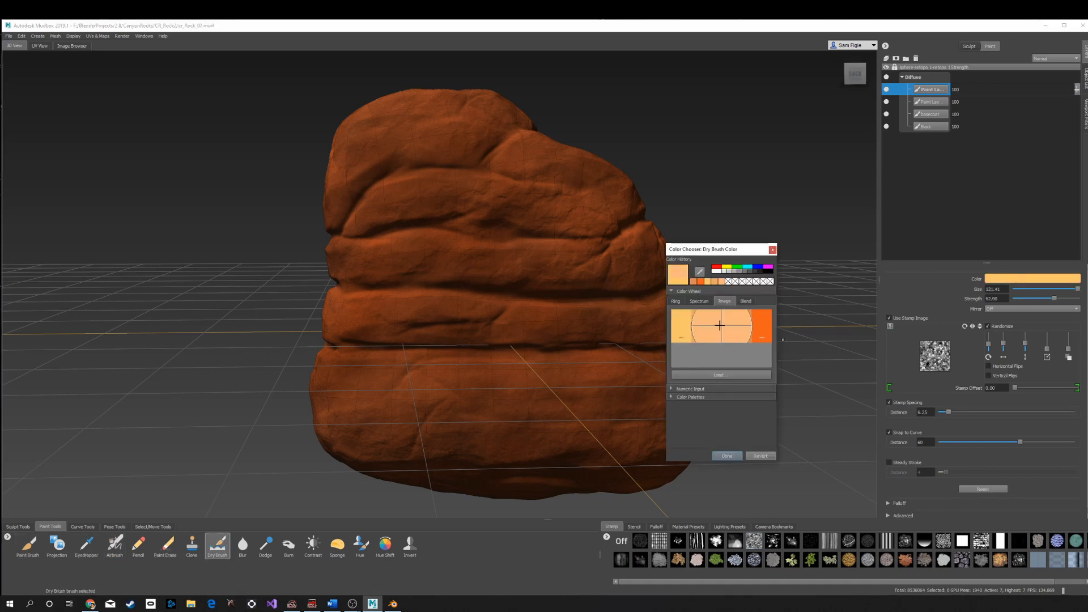
pyautogui.click(727, 456)
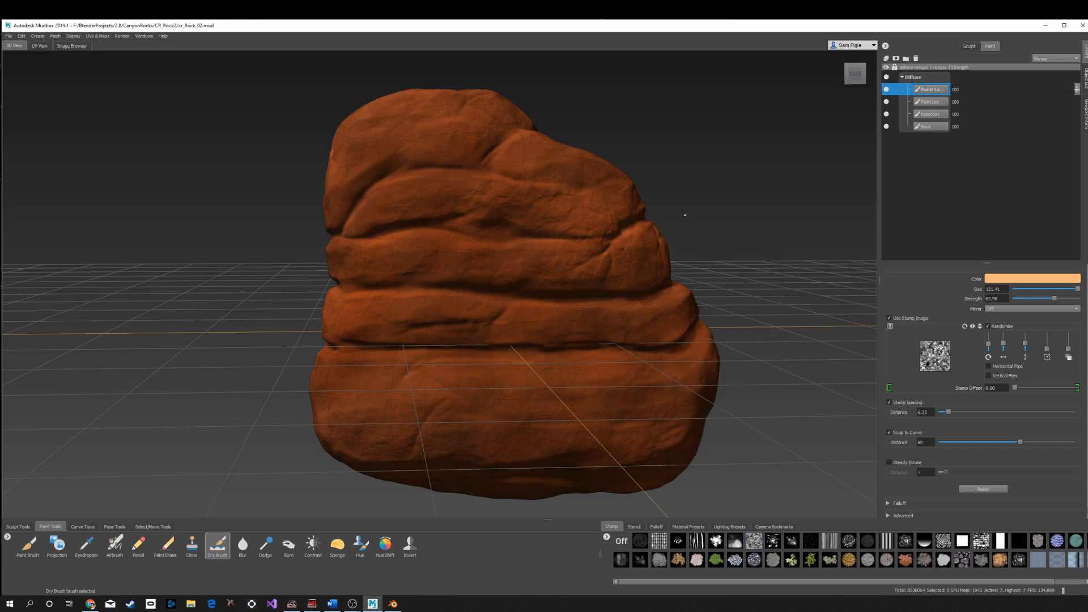
# - Set the dry brush to size 68.72 and strength 4.20 and turn off its stamp image
pyautogui.keyDown('alt'); pyautogui.moveTo(428, 339); pyautogui.dragTo(554, 223); pyautogui.keyUp('alt')
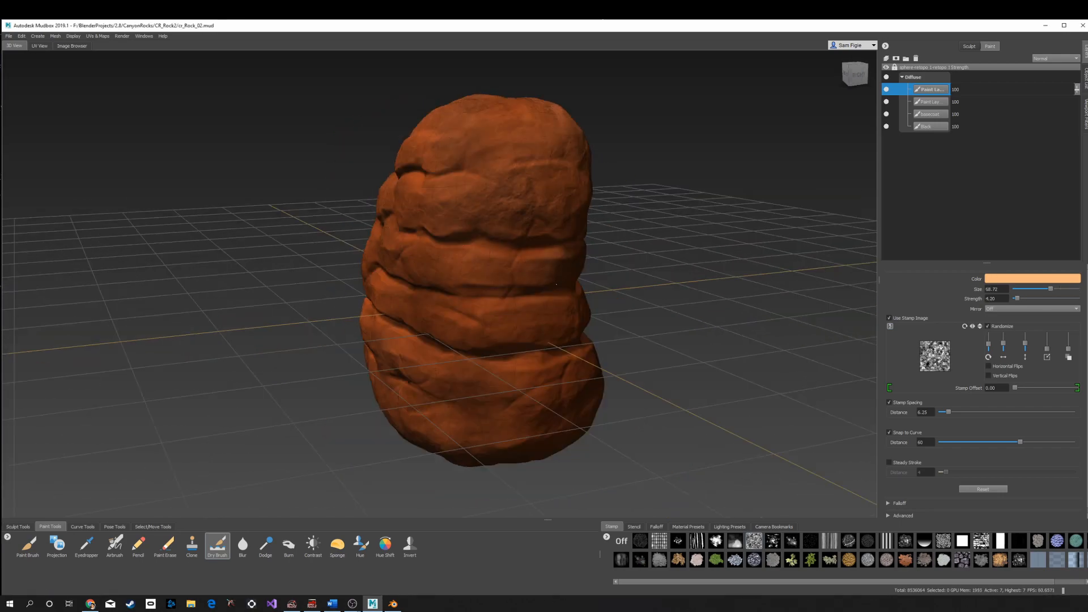
pyautogui.click(928, 318)
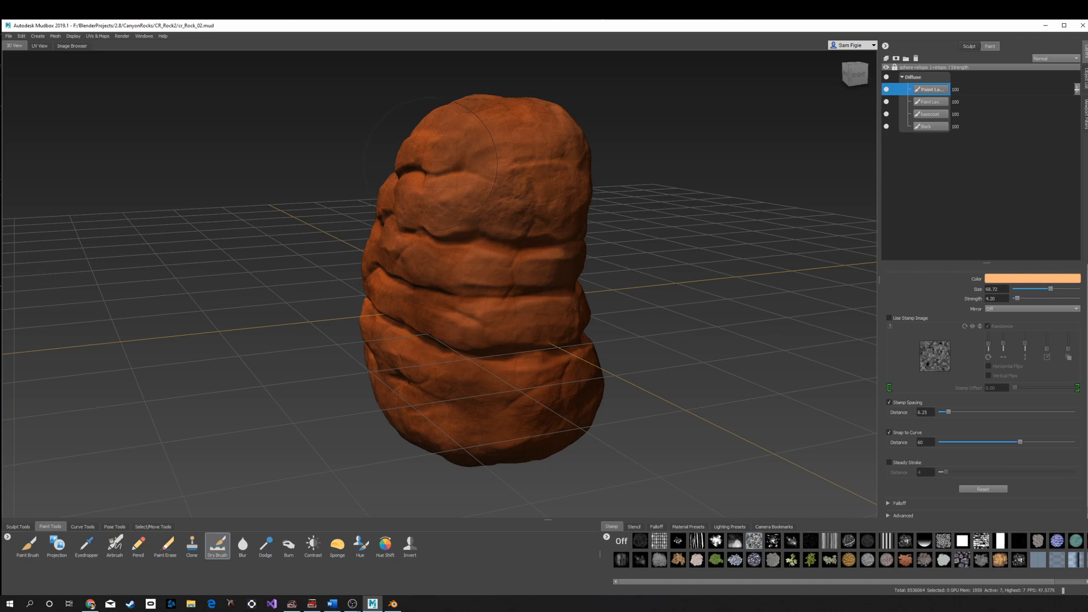
# - Dry-brush pale orange highlights over the rock's ridges and top
pyautogui.keyDown('alt'); pyautogui.moveTo(445, 185); pyautogui.dragTo(391, 193); pyautogui.keyUp('alt')
pyautogui.moveTo(445, 110)
pyautogui.keyDown('alt'); pyautogui.mouseDown()
pyautogui.moveTo(411, 94)
pyautogui.moveTo(427, 187)
pyautogui.mouseUp(); pyautogui.keyUp('alt')
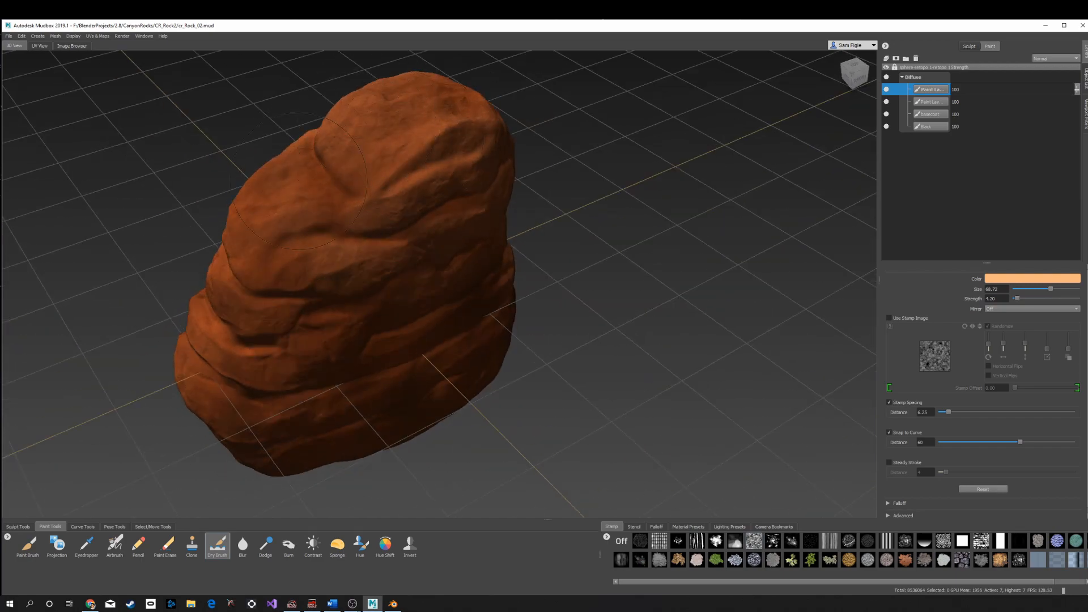
pyautogui.moveTo(364, 105); pyautogui.dragTo(258, 222)
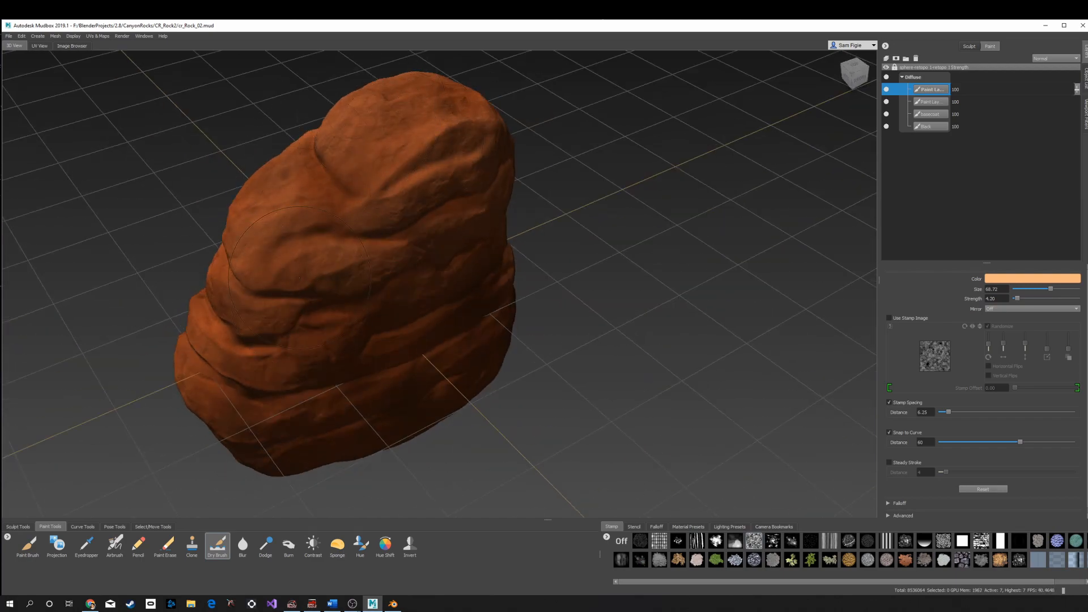
pyautogui.keyDown('alt'); pyautogui.moveTo(300, 278); pyautogui.dragTo(280, 252); pyautogui.keyUp('alt')
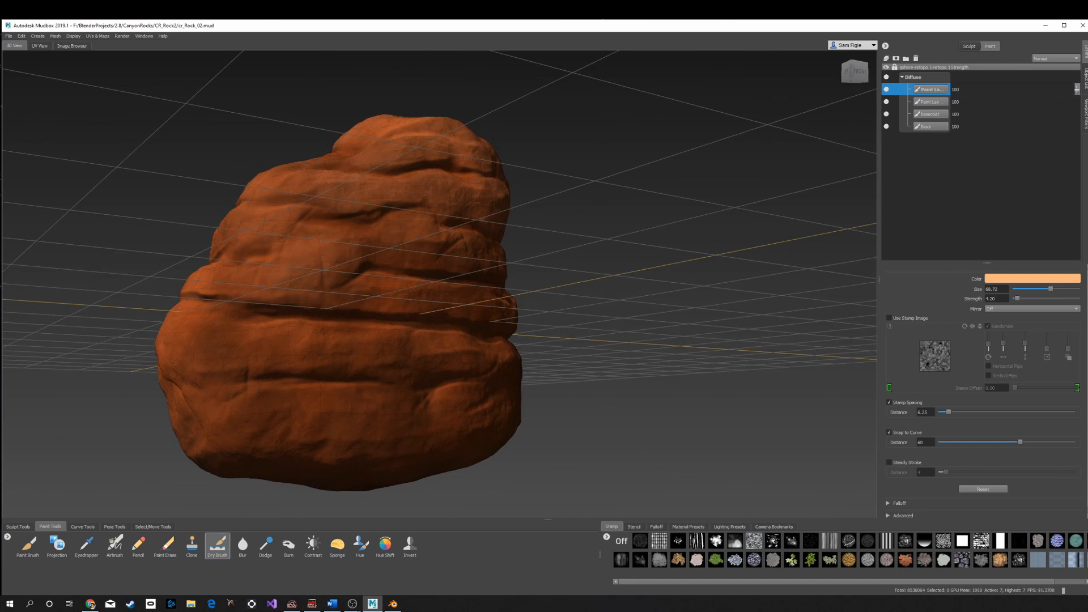
pyautogui.keyDown('alt'); pyautogui.moveTo(392, 253); pyautogui.dragTo(316, 281); pyautogui.keyUp('alt')
pyautogui.moveTo(371, 250)
pyautogui.mouseDown()
pyautogui.moveTo(375, 309)
pyautogui.moveTo(462, 320)
pyautogui.moveTo(306, 391)
pyautogui.moveTo(423, 416)
pyautogui.moveTo(476, 406)
pyautogui.mouseUp()
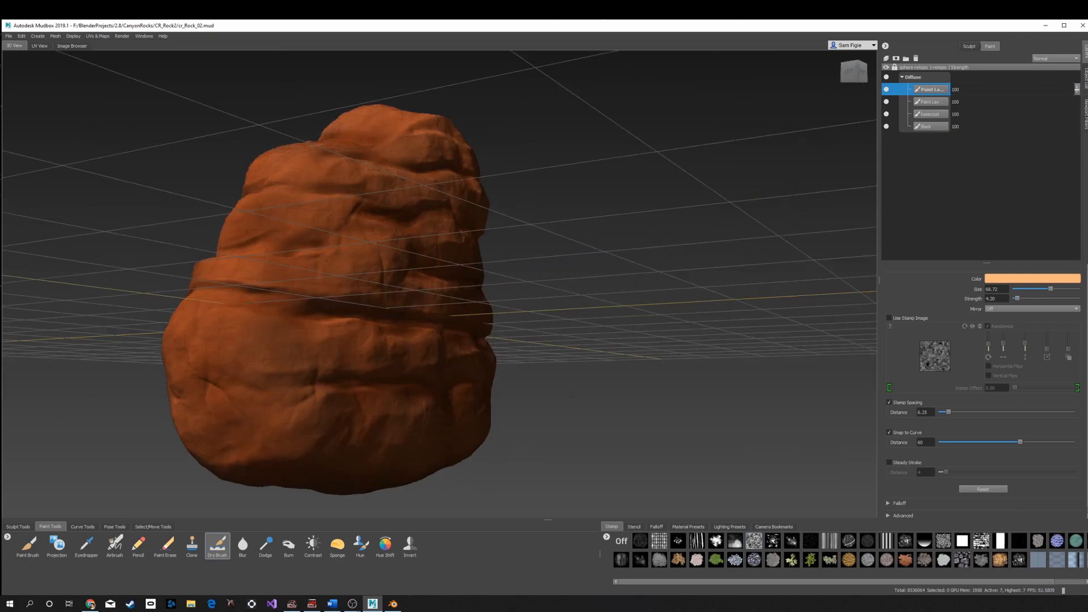
pyautogui.moveTo(231, 266); pyautogui.dragTo(213, 448)
pyautogui.moveTo(283, 255)
pyautogui.keyDown('alt'); pyautogui.mouseDown()
pyautogui.moveTo(346, 368)
pyautogui.moveTo(456, 211)
pyautogui.mouseUp(); pyautogui.keyUp('alt')
pyautogui.moveTo(373, 195); pyautogui.dragTo(349, 241)
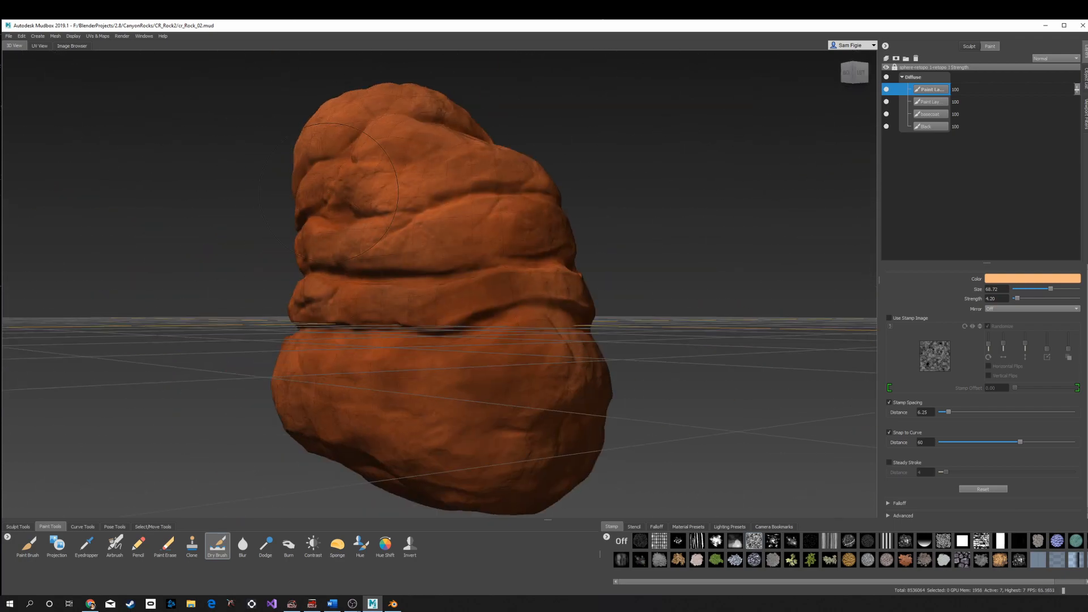
# - Continue dry-brushing highlights around the rock's sides and underside from other angles
pyautogui.keyDown('alt'); pyautogui.moveTo(363, 295); pyautogui.dragTo(397, 244); pyautogui.keyUp('alt')
pyautogui.moveTo(326, 351)
pyautogui.mouseDown()
pyautogui.moveTo(351, 391)
pyautogui.moveTo(609, 363)
pyautogui.mouseUp()
pyautogui.moveTo(487, 363)
pyautogui.keyDown('alt'); pyautogui.mouseDown()
pyautogui.moveTo(409, 269)
pyautogui.moveTo(422, 187)
pyautogui.mouseUp(); pyautogui.keyUp('alt')
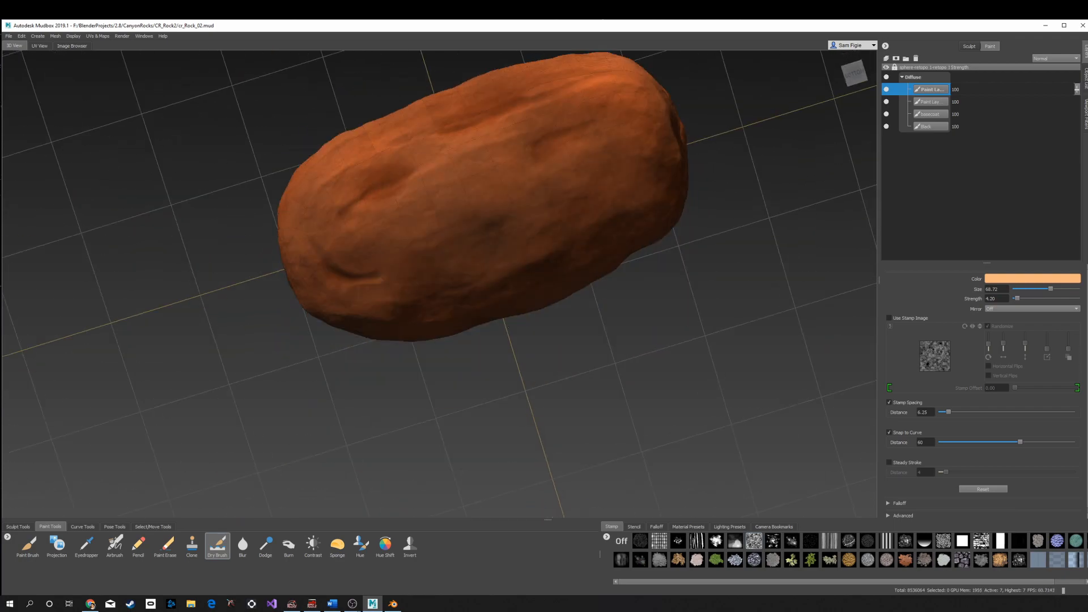
pyautogui.moveTo(417, 128)
pyautogui.mouseDown()
pyautogui.moveTo(510, 91)
pyautogui.moveTo(391, 306)
pyautogui.moveTo(459, 300)
pyautogui.mouseUp()
pyautogui.moveTo(448, 303)
pyautogui.mouseDown()
pyautogui.moveTo(325, 428)
pyautogui.moveTo(391, 317)
pyautogui.moveTo(487, 397)
pyautogui.moveTo(448, 481)
pyautogui.mouseUp()
pyautogui.moveTo(419, 153); pyautogui.dragTo(521, 210)
pyautogui.keyDown('alt'); pyautogui.moveTo(363, 499); pyautogui.dragTo(260, 393); pyautogui.keyUp('alt')
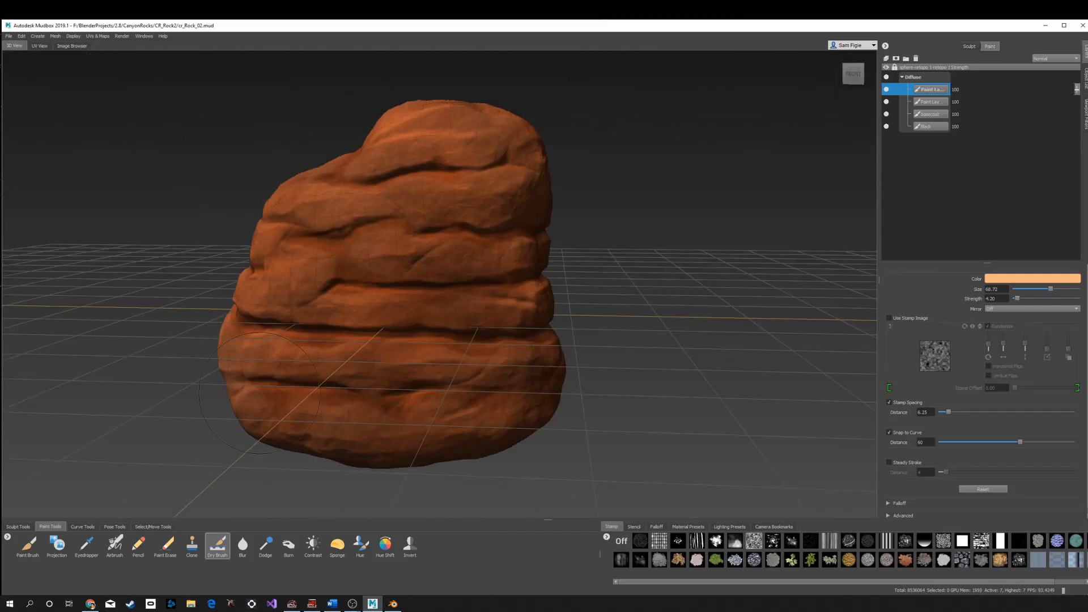
# - Switch back to the Airbrush with a splatter stamp and a pale orange from the loaded palette
pyautogui.click(28, 545)
pyautogui.click(115, 546)
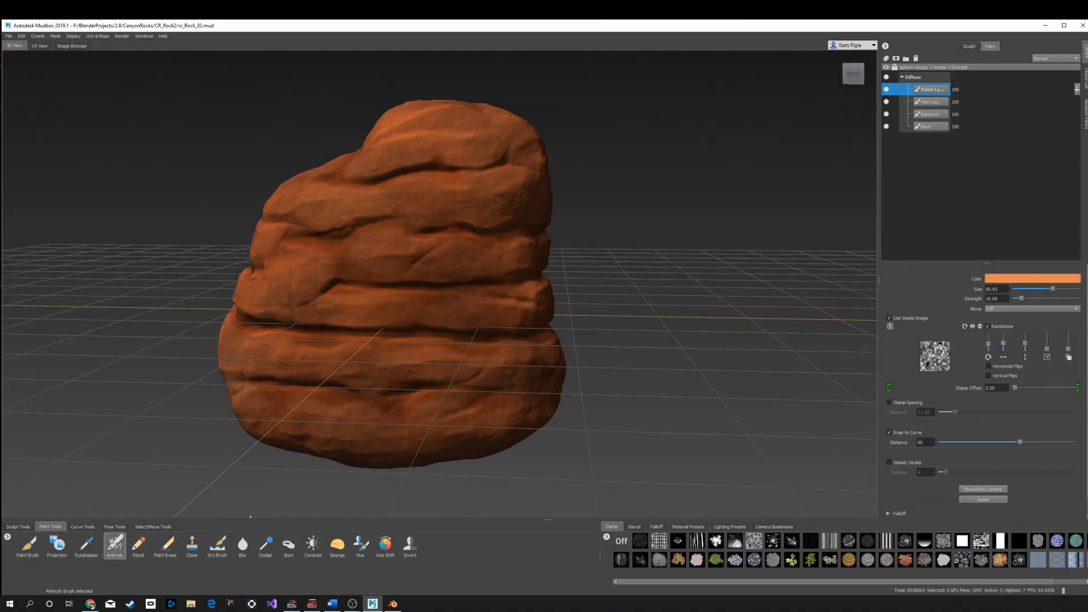
pyautogui.click(776, 543)
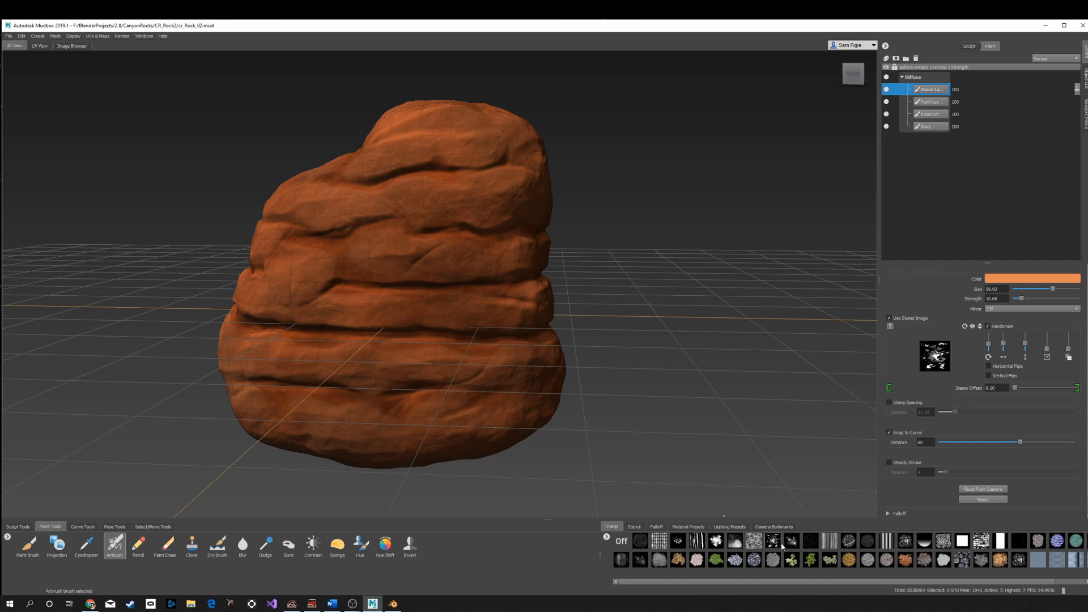
pyautogui.click(792, 542)
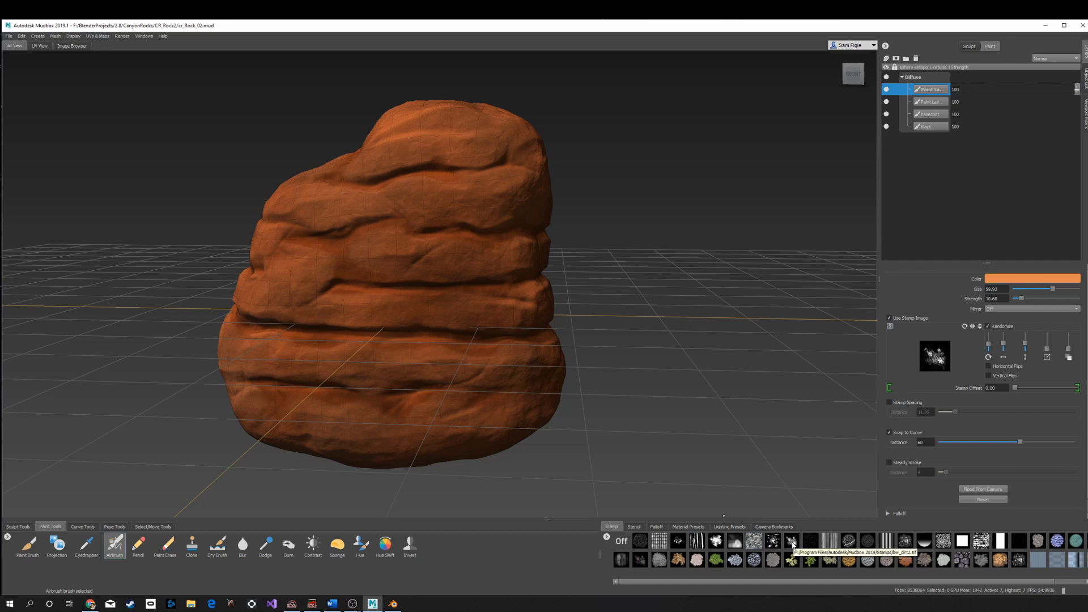
pyautogui.click(1023, 277)
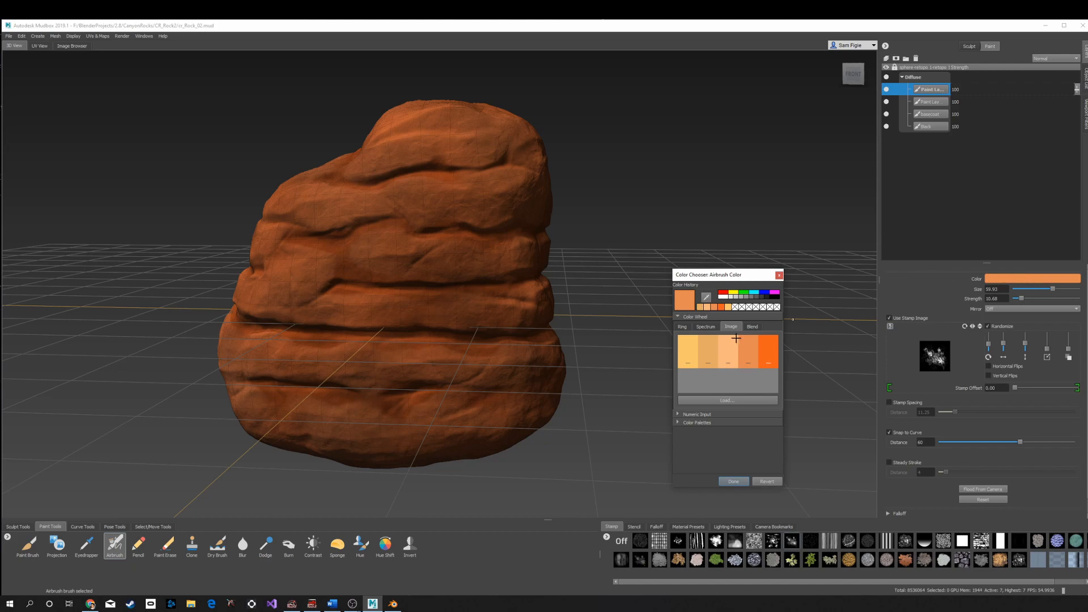
pyautogui.click(712, 353)
pyautogui.click(733, 481)
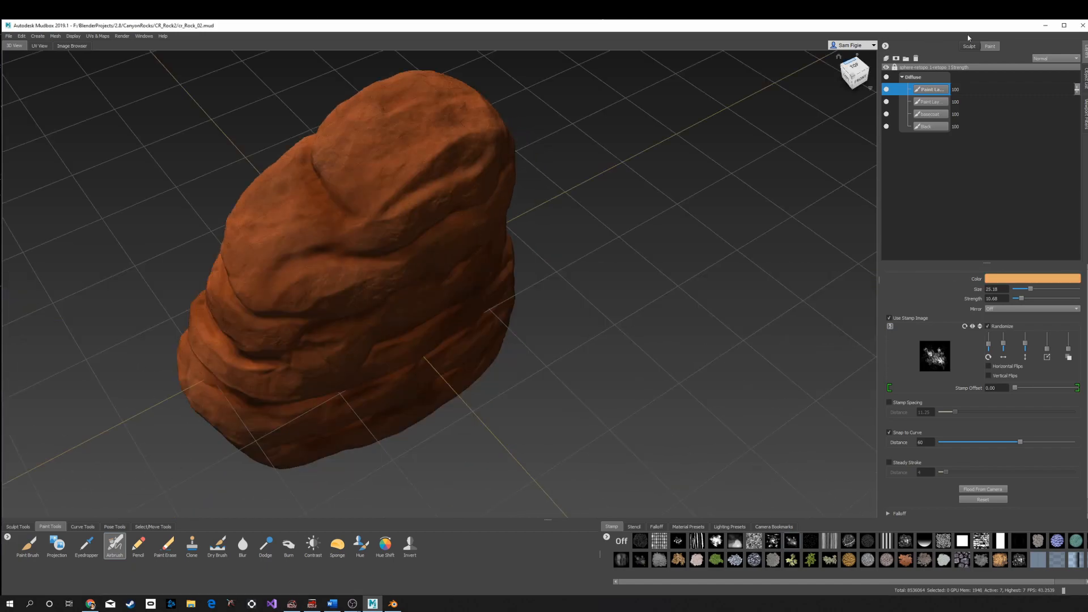
# - Add a new paint layer and airbrush pale orange splatter over the rock's top ridges
pyautogui.click(887, 59)
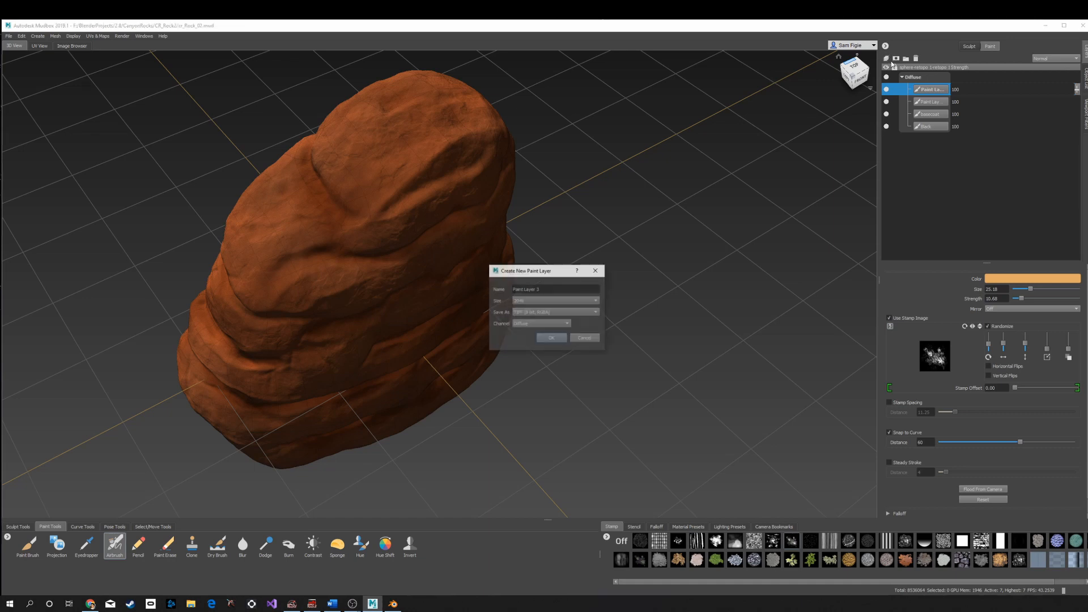
pyautogui.click(548, 339)
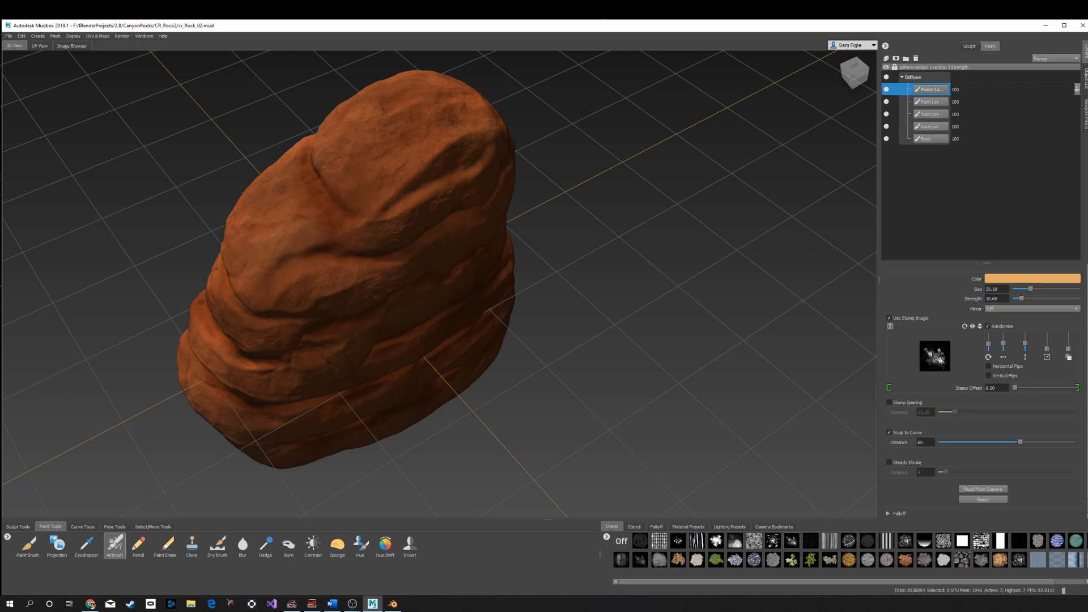
pyautogui.keyDown('alt'); pyautogui.moveTo(267, 240); pyautogui.dragTo(382, 176); pyautogui.keyUp('alt')
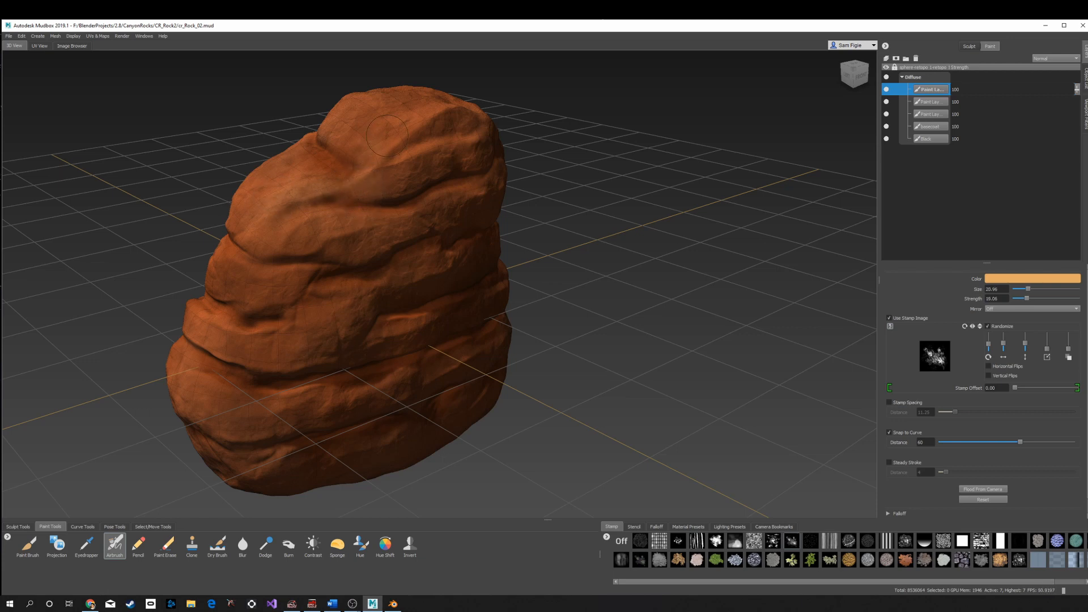
pyautogui.moveTo(414, 118)
pyautogui.keyDown('alt'); pyautogui.mouseDown()
pyautogui.moveTo(374, 189)
pyautogui.moveTo(349, 152)
pyautogui.moveTo(422, 102)
pyautogui.moveTo(458, 119)
pyautogui.mouseUp(); pyautogui.keyUp('alt')
pyautogui.keyDown('alt'); pyautogui.moveTo(454, 221); pyautogui.dragTo(449, 148); pyautogui.keyUp('alt')
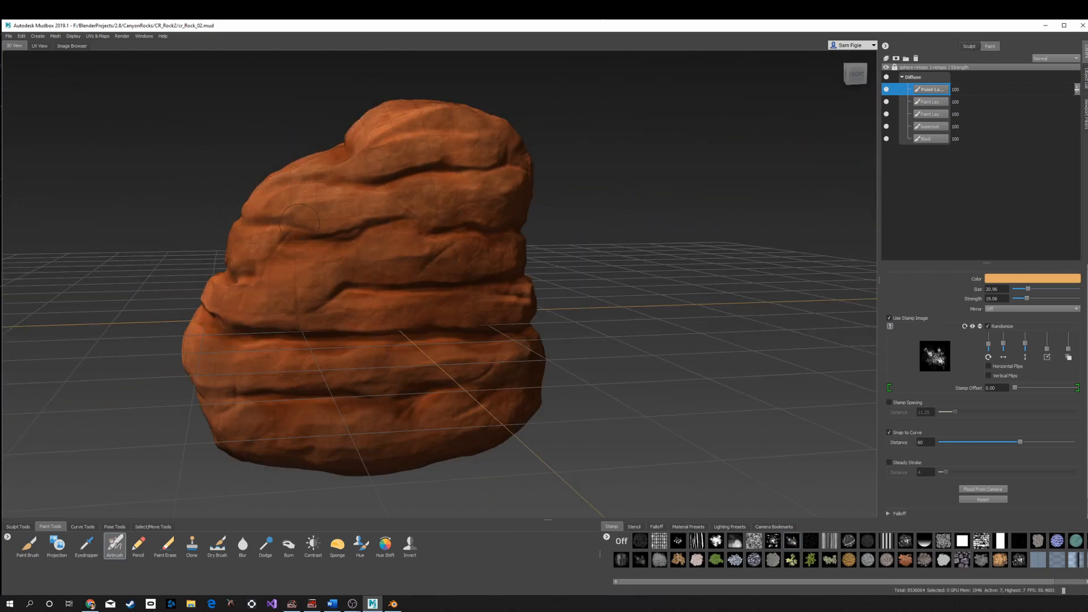
# - Continue airbrushing pale orange splatter across the rock's sides, middle bands and lower layers
pyautogui.moveTo(368, 232)
pyautogui.keyDown('alt'); pyautogui.mouseDown()
pyautogui.moveTo(516, 210)
pyautogui.moveTo(420, 235)
pyautogui.moveTo(407, 307)
pyautogui.moveTo(540, 290)
pyautogui.moveTo(524, 295)
pyautogui.mouseUp(); pyautogui.keyUp('alt')
pyautogui.keyDown('alt'); pyautogui.moveTo(440, 277); pyautogui.dragTo(435, 218); pyautogui.keyUp('alt')
pyautogui.moveTo(292, 395)
pyautogui.mouseDown()
pyautogui.moveTo(334, 353)
pyautogui.moveTo(512, 343)
pyautogui.moveTo(399, 435)
pyautogui.mouseUp()
pyautogui.moveTo(573, 345)
pyautogui.keyDown('alt'); pyautogui.mouseDown()
pyautogui.moveTo(499, 379)
pyautogui.moveTo(494, 345)
pyautogui.mouseUp(); pyautogui.keyUp('alt')
pyautogui.moveTo(499, 394)
pyautogui.mouseDown()
pyautogui.moveTo(511, 395)
pyautogui.moveTo(482, 229)
pyautogui.mouseUp()
pyautogui.keyDown('alt'); pyautogui.moveTo(499, 215); pyautogui.dragTo(453, 275); pyautogui.keyUp('alt')
pyautogui.moveTo(414, 207); pyautogui.dragTo(465, 181)
pyautogui.moveTo(524, 226)
pyautogui.keyDown('alt'); pyautogui.mouseDown()
pyautogui.moveTo(468, 176)
pyautogui.moveTo(615, 360)
pyautogui.moveTo(584, 334)
pyautogui.mouseUp(); pyautogui.keyUp('alt')
pyautogui.moveTo(645, 344)
pyautogui.mouseDown()
pyautogui.moveTo(553, 338)
pyautogui.moveTo(487, 426)
pyautogui.moveTo(524, 333)
pyautogui.moveTo(459, 433)
pyautogui.mouseUp()
pyautogui.moveTo(395, 255); pyautogui.dragTo(391, 428)
pyautogui.moveTo(423, 369)
pyautogui.keyDown('alt'); pyautogui.mouseDown()
pyautogui.moveTo(425, 332)
pyautogui.moveTo(360, 365)
pyautogui.moveTo(315, 438)
pyautogui.mouseUp(); pyautogui.keyUp('alt')
pyautogui.moveTo(375, 115)
pyautogui.mouseDown()
pyautogui.moveTo(360, 198)
pyautogui.moveTo(296, 179)
pyautogui.mouseUp()
pyautogui.moveTo(454, 272)
pyautogui.keyDown('alt'); pyautogui.mouseDown()
pyautogui.moveTo(340, 267)
pyautogui.moveTo(306, 233)
pyautogui.mouseUp(); pyautogui.keyUp('alt')
pyautogui.moveTo(379, 408); pyautogui.dragTo(446, 381)
pyautogui.keyDown('alt'); pyautogui.moveTo(612, 335); pyautogui.dragTo(521, 326); pyautogui.keyUp('alt')
# - Add a new paint layer, then pick a pale orange from the loaded palette and a noise stamp
pyautogui.click(886, 59)
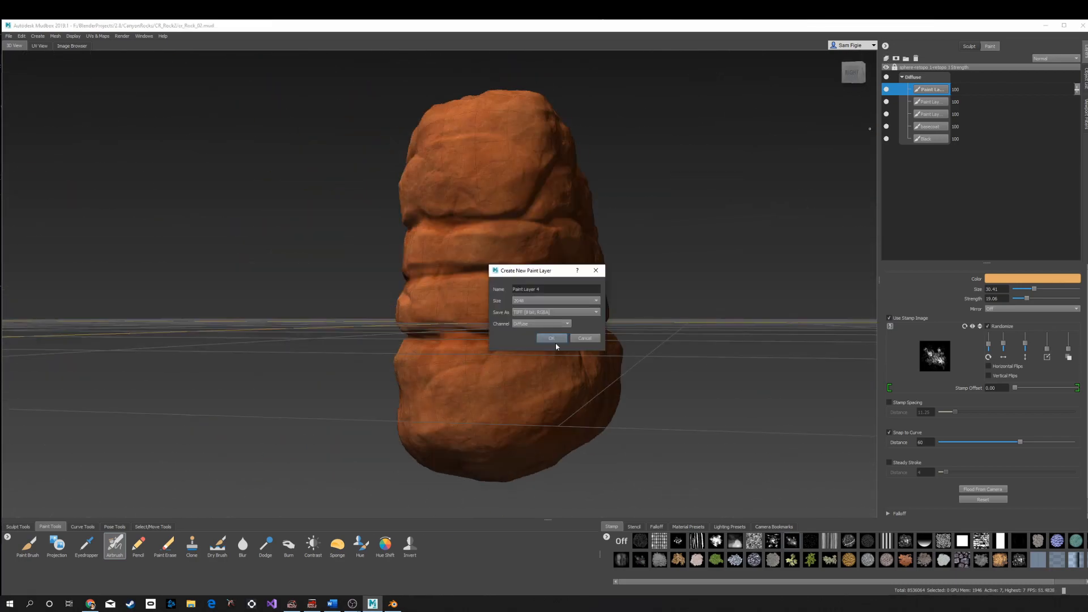
pyautogui.click(554, 340)
pyautogui.click(1012, 279)
pyautogui.click(693, 366)
pyautogui.click(754, 541)
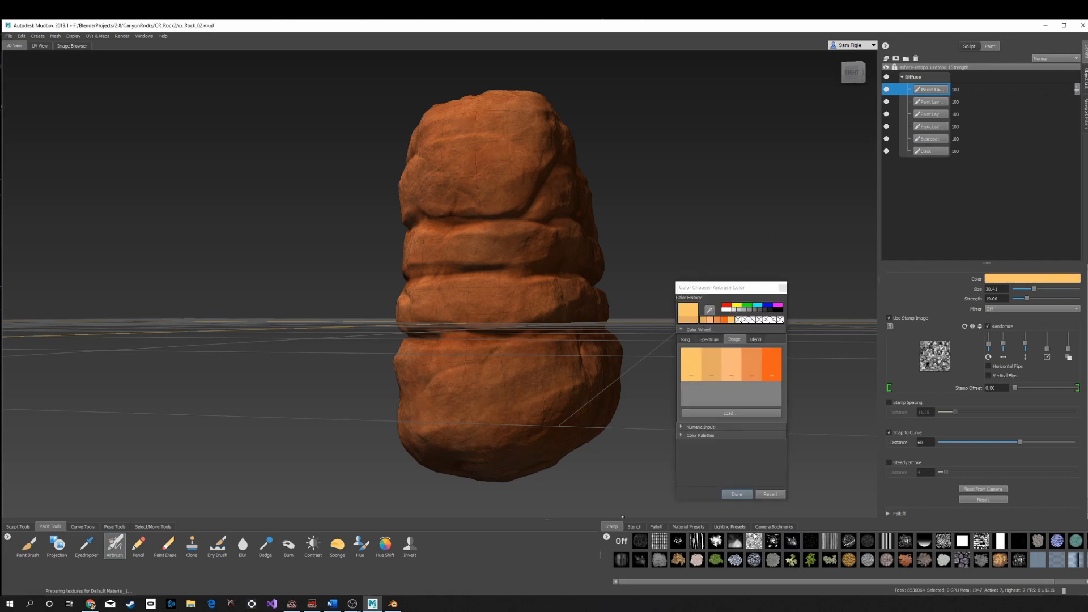
pyautogui.click(737, 494)
# - Switch to the Dry Brush with a noise stamp image and a different falloff preset
pyautogui.click(218, 546)
pyautogui.click(890, 319)
pyautogui.click(753, 542)
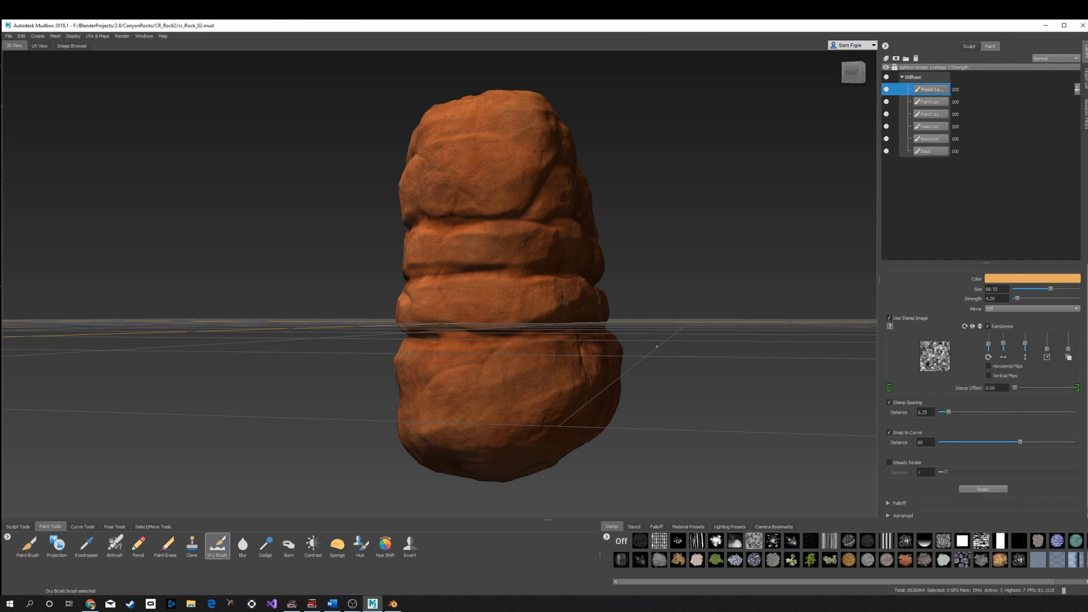
pyautogui.keyDown('alt'); pyautogui.moveTo(640, 283); pyautogui.dragTo(482, 318); pyautogui.keyUp('alt')
pyautogui.click(656, 527)
pyautogui.click(640, 542)
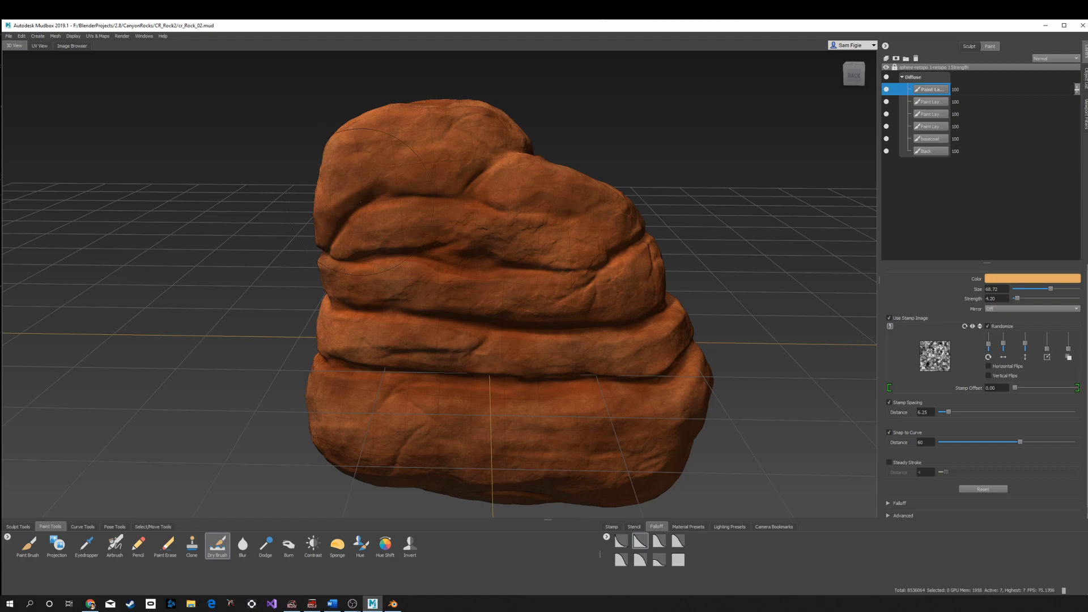
# - Dry-brush pale orange highlights across the rock's middle ridges
pyautogui.moveTo(395, 268)
pyautogui.keyDown('alt'); pyautogui.mouseDown()
pyautogui.moveTo(501, 300)
pyautogui.moveTo(517, 173)
pyautogui.moveTo(361, 369)
pyautogui.moveTo(690, 372)
pyautogui.moveTo(624, 269)
pyautogui.moveTo(290, 340)
pyautogui.moveTo(539, 244)
pyautogui.moveTo(265, 235)
pyautogui.moveTo(505, 413)
pyautogui.moveTo(548, 320)
pyautogui.moveTo(536, 311)
pyautogui.mouseUp(); pyautogui.keyUp('alt')
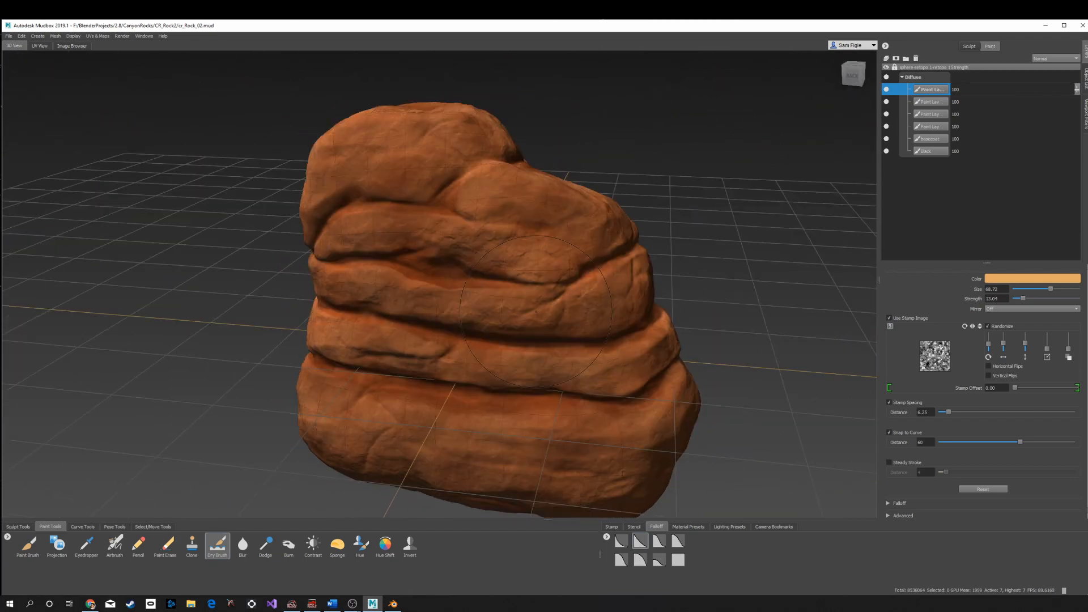
pyautogui.keyDown('alt'); pyautogui.moveTo(504, 261); pyautogui.dragTo(493, 317, button='right'); pyautogui.keyUp('alt')
pyautogui.keyDown('alt'); pyautogui.moveTo(510, 317); pyautogui.dragTo(603, 280); pyautogui.keyUp('alt')
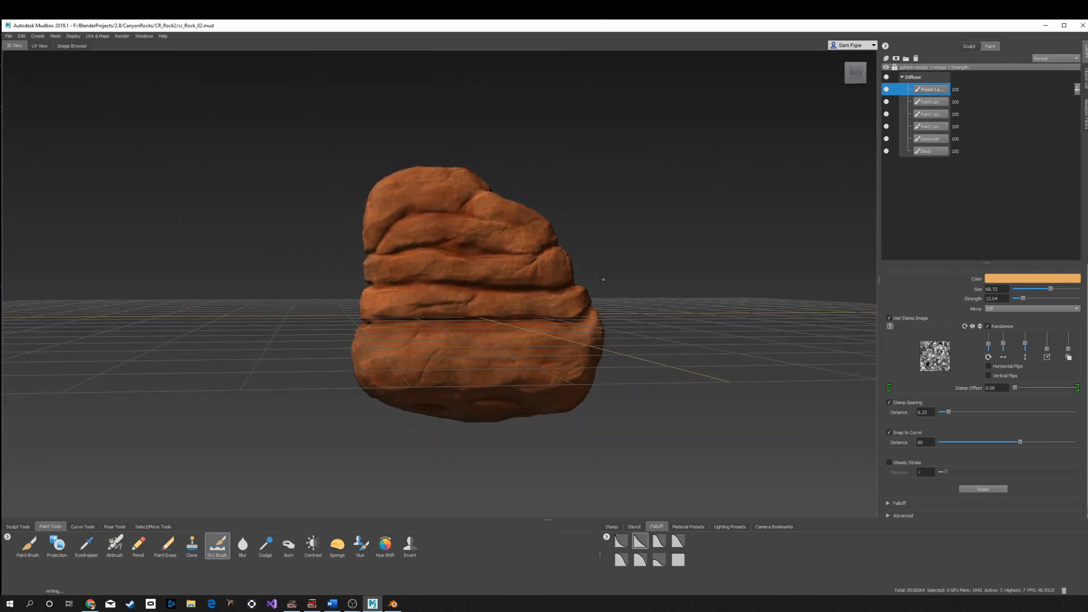
# - Switch to the browser to study the desert rock reference photo, then return to the model
pyautogui.scroll(2, 483, 385)
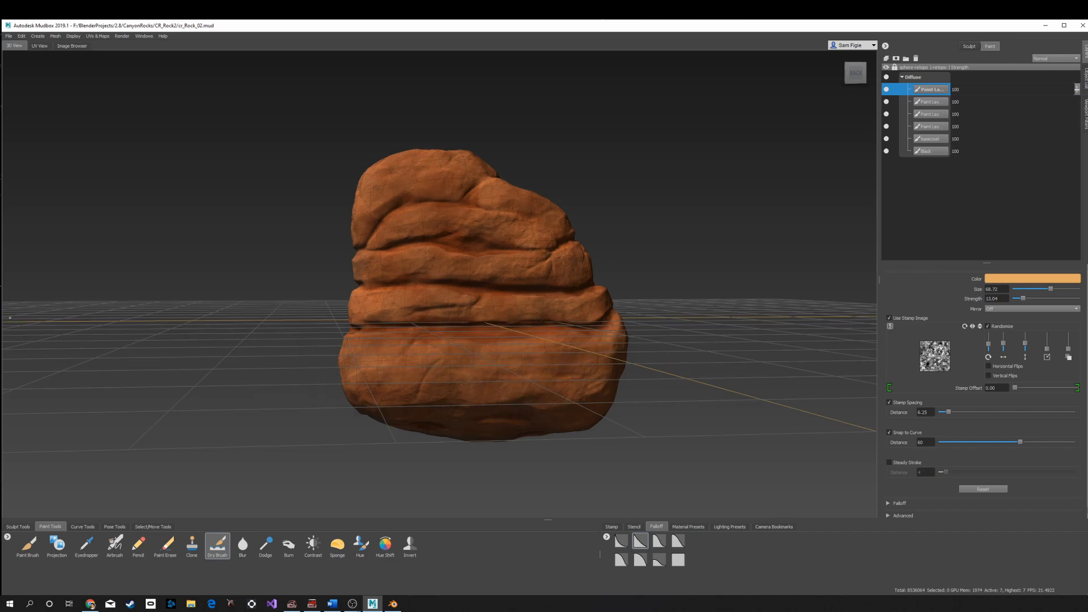
pyautogui.click(91, 605)
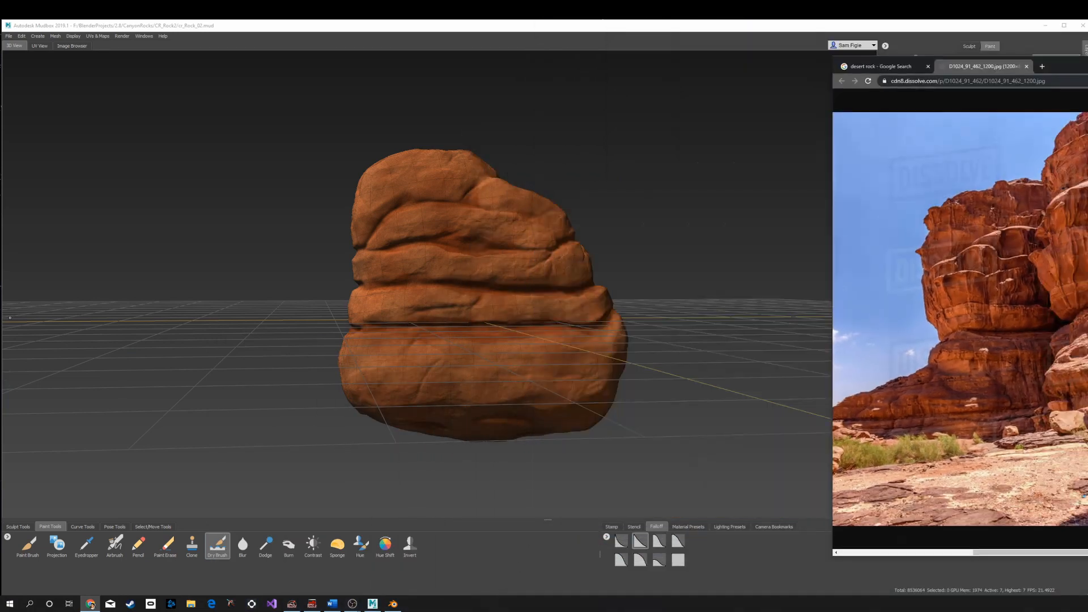
pyautogui.moveTo(1087, 67); pyautogui.dragTo(903, 60)
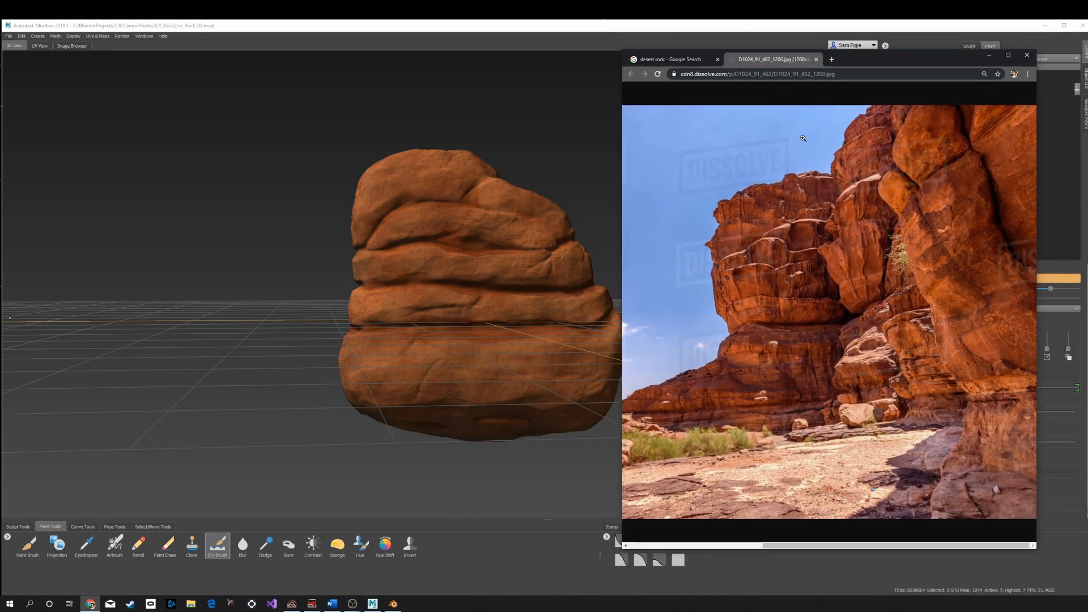
pyautogui.scroll(-3, 541, 327)
pyautogui.scroll(-4, 539, 328)
pyautogui.keyDown('alt'); pyautogui.moveTo(528, 331); pyautogui.dragTo(534, 500); pyautogui.keyUp('alt')
pyautogui.scroll(10, 459, 350)
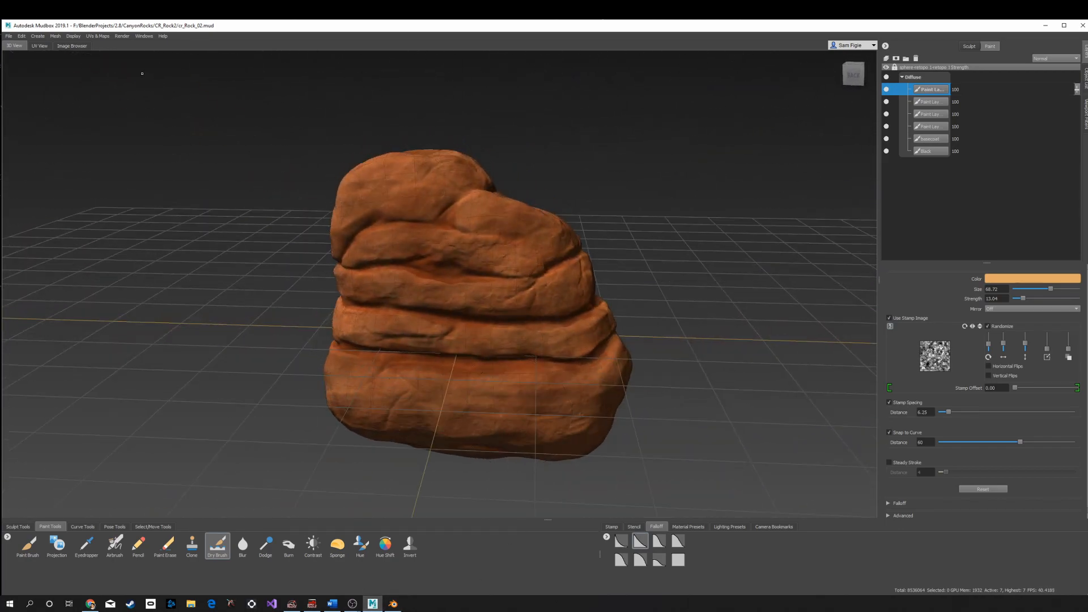
# - Save the scene
pyautogui.click(9, 36)
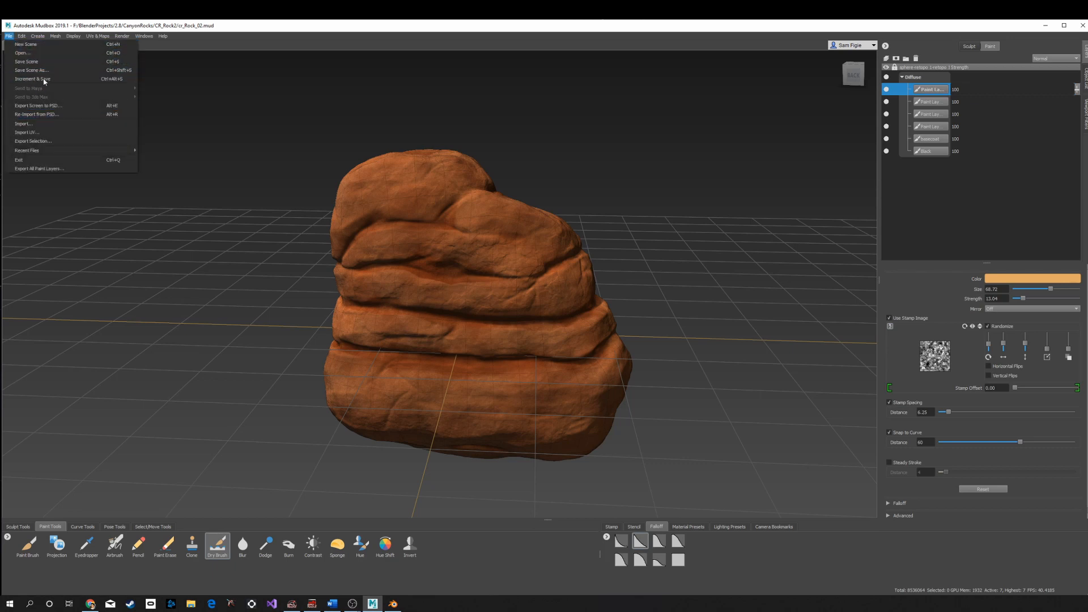
pyautogui.click(43, 62)
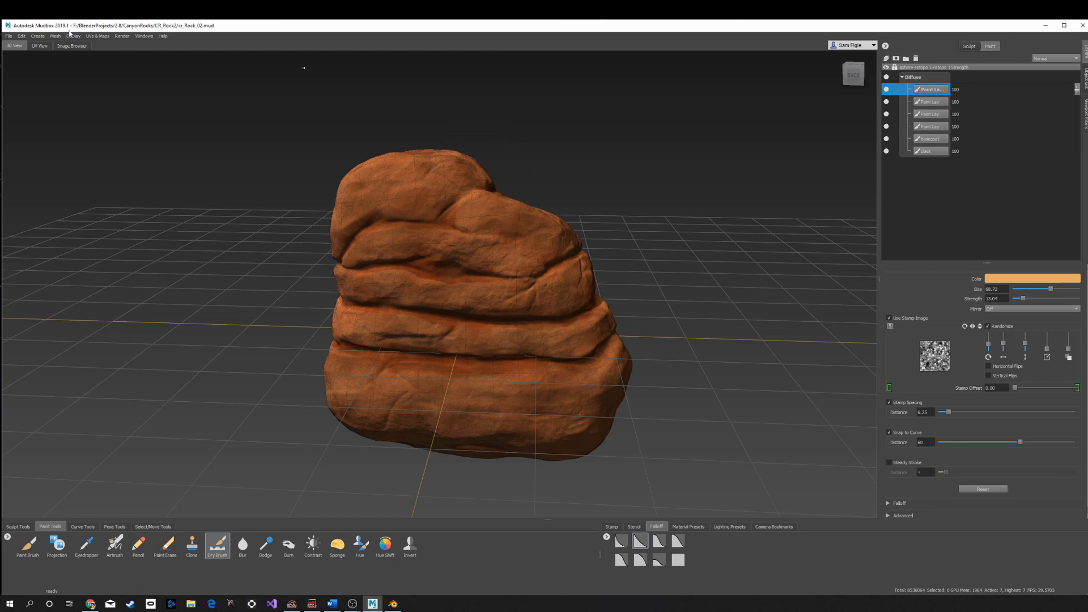
# - Start a new texture map extraction operation for a normal map and add all target models
pyautogui.click(94, 36)
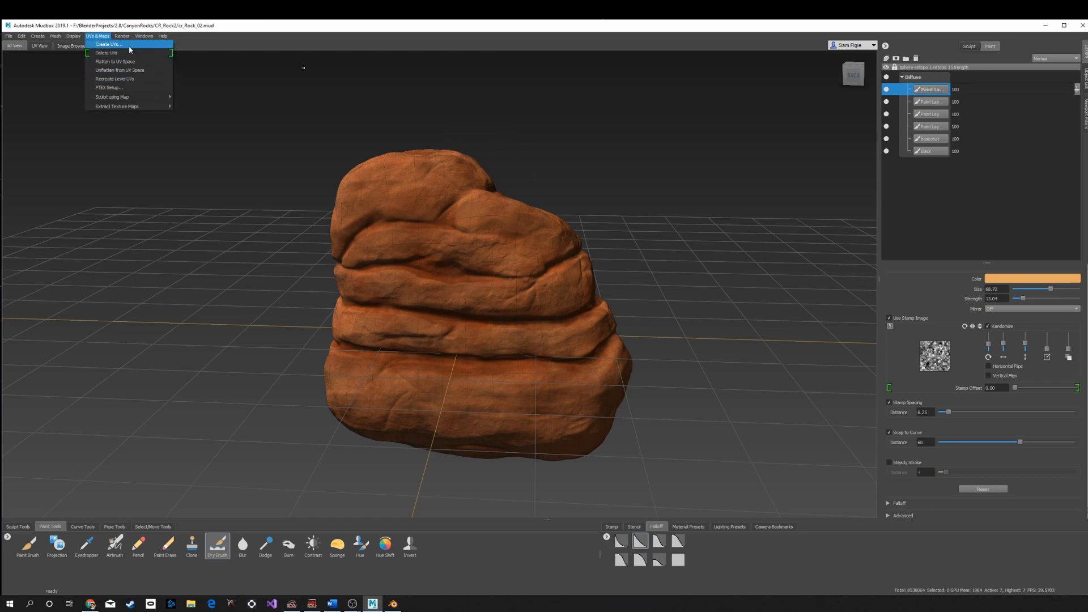
pyautogui.moveTo(163, 107)
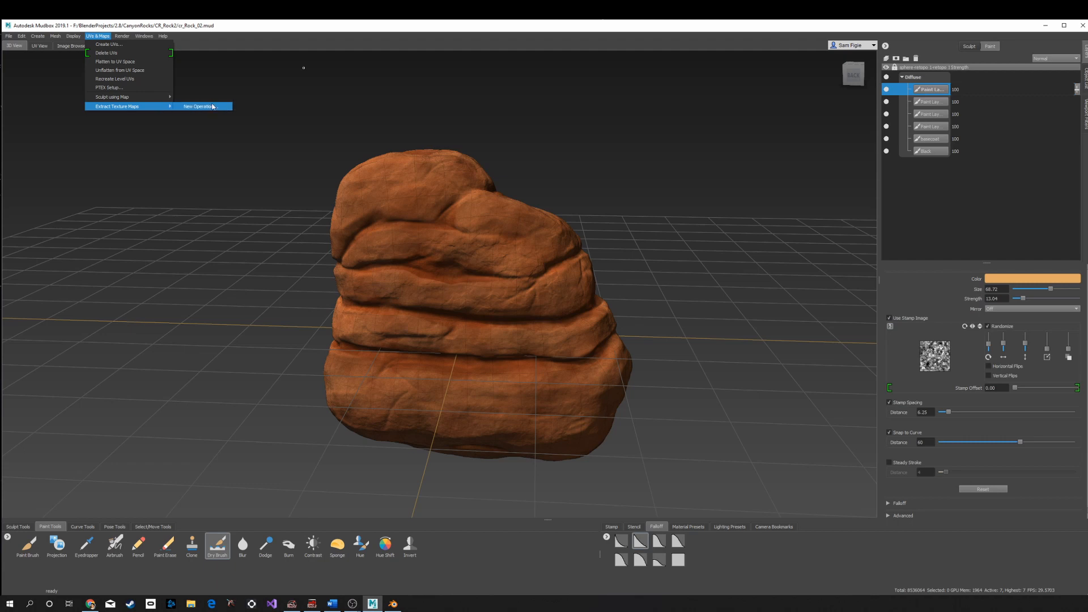
pyautogui.click(201, 106)
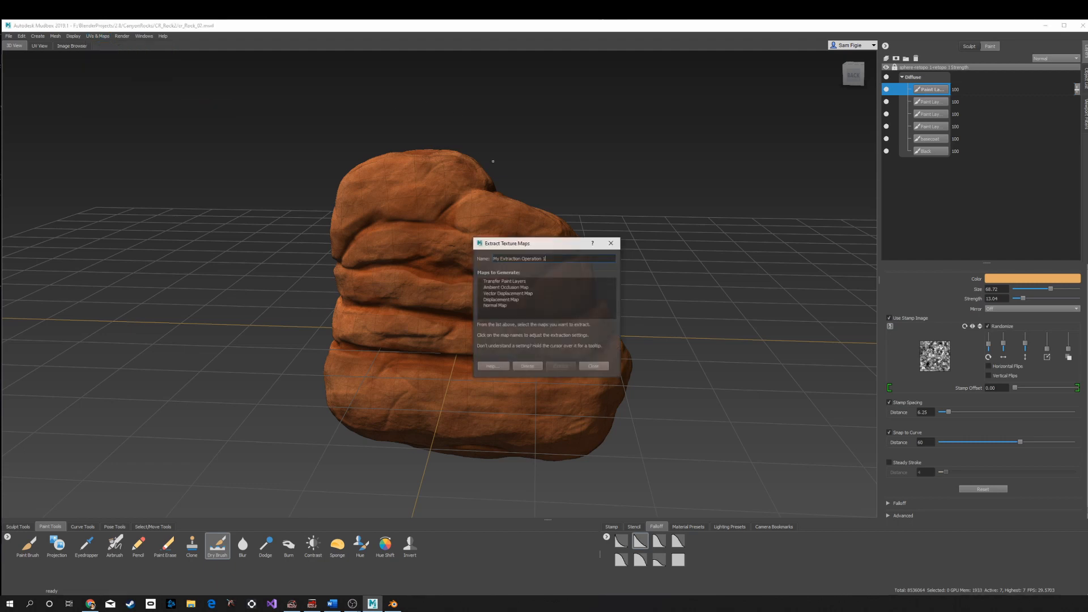
pyautogui.click(491, 306)
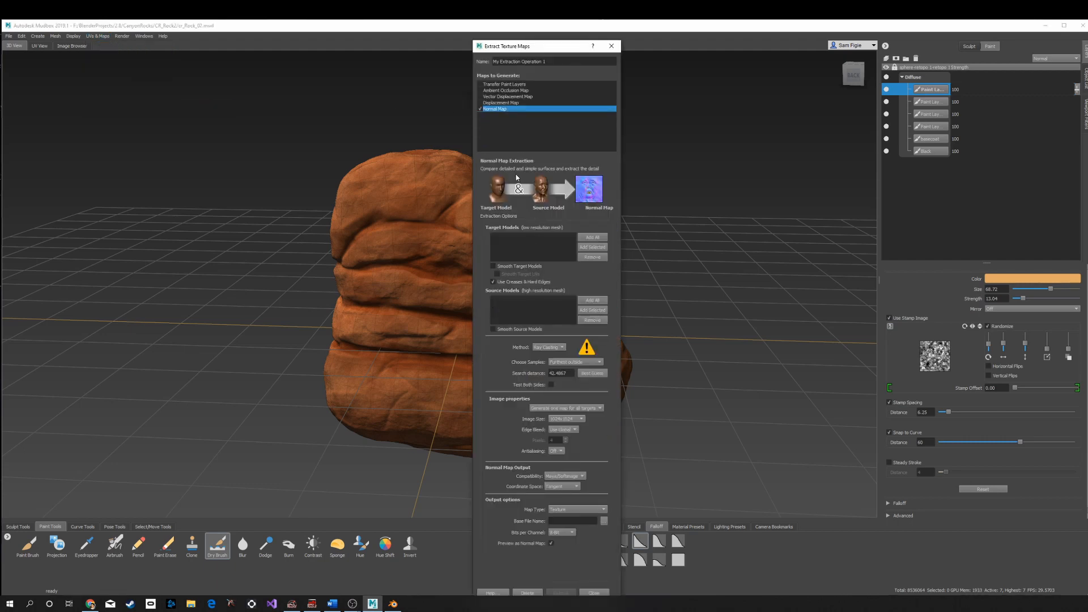
pyautogui.click(593, 249)
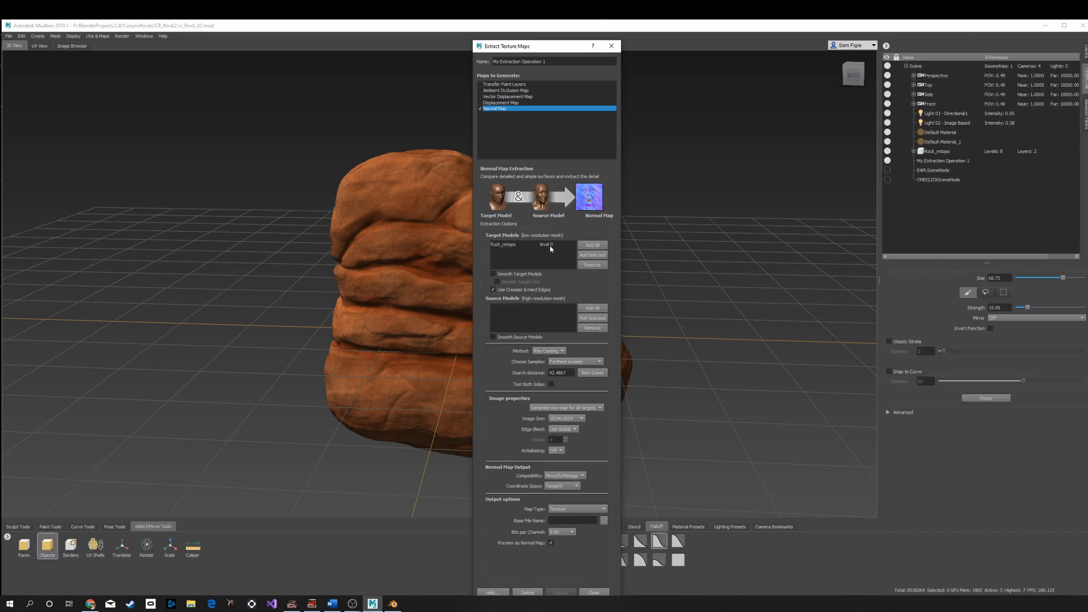
# - Set the target model to level 0, add all source models and set the source to level 7
pyautogui.click(546, 247)
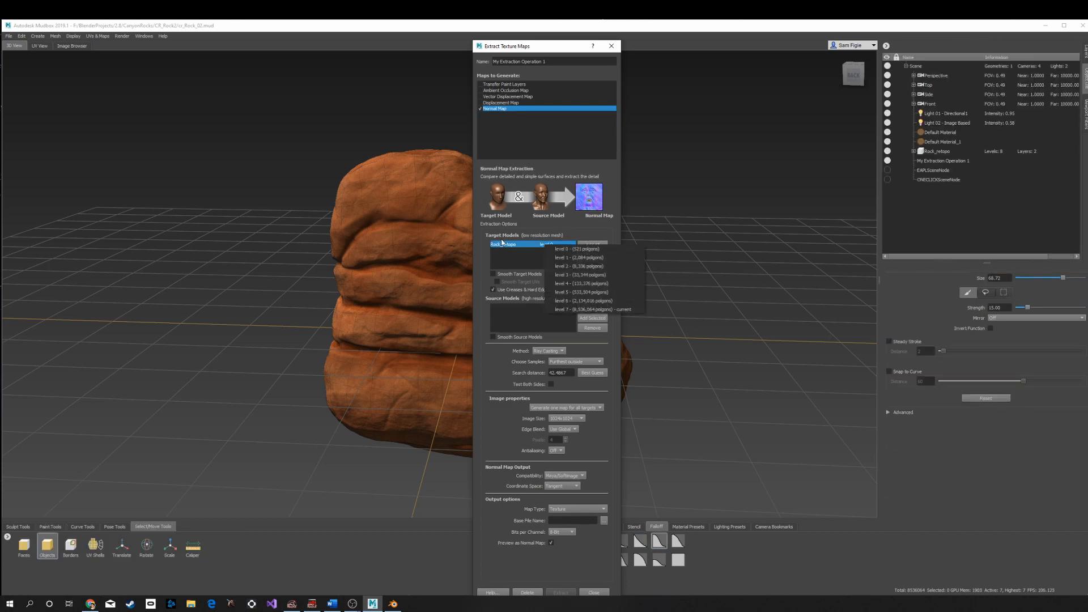
pyautogui.click(556, 236)
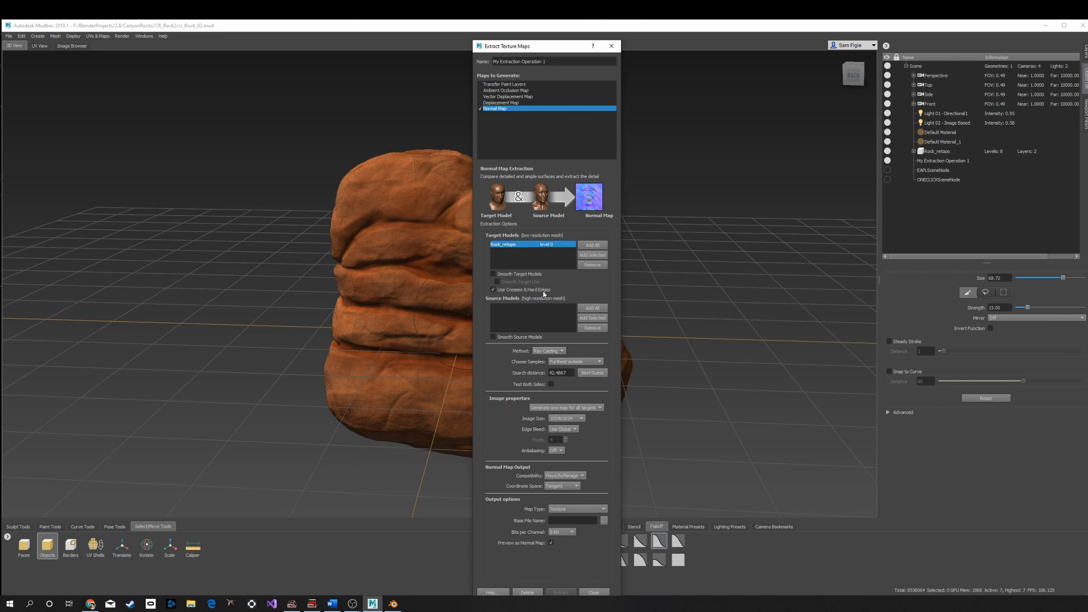
pyautogui.click(593, 307)
pyautogui.click(544, 307)
pyautogui.click(544, 307)
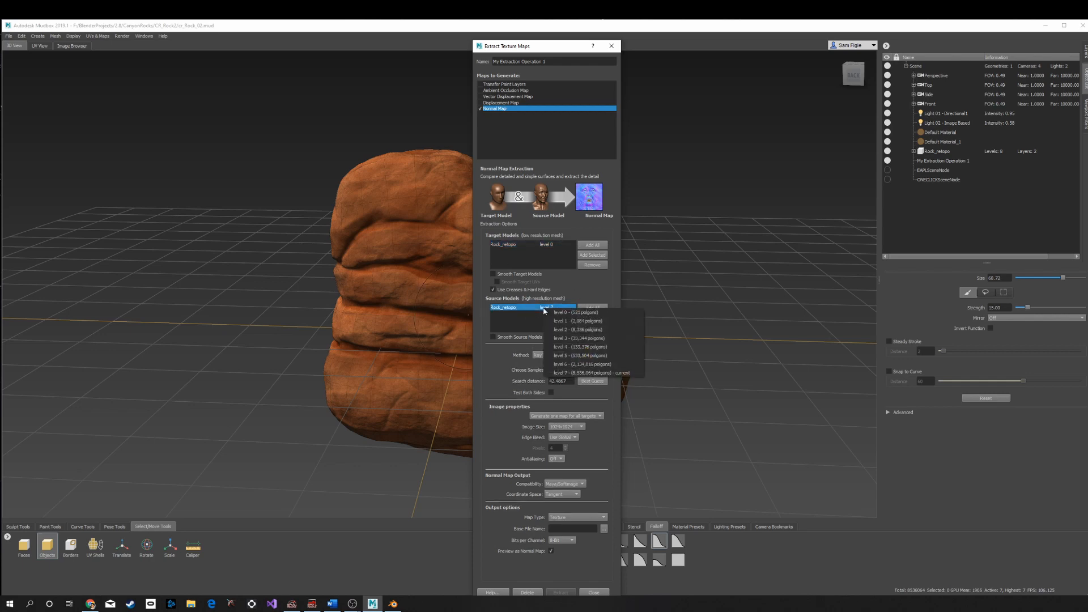
pyautogui.click(506, 359)
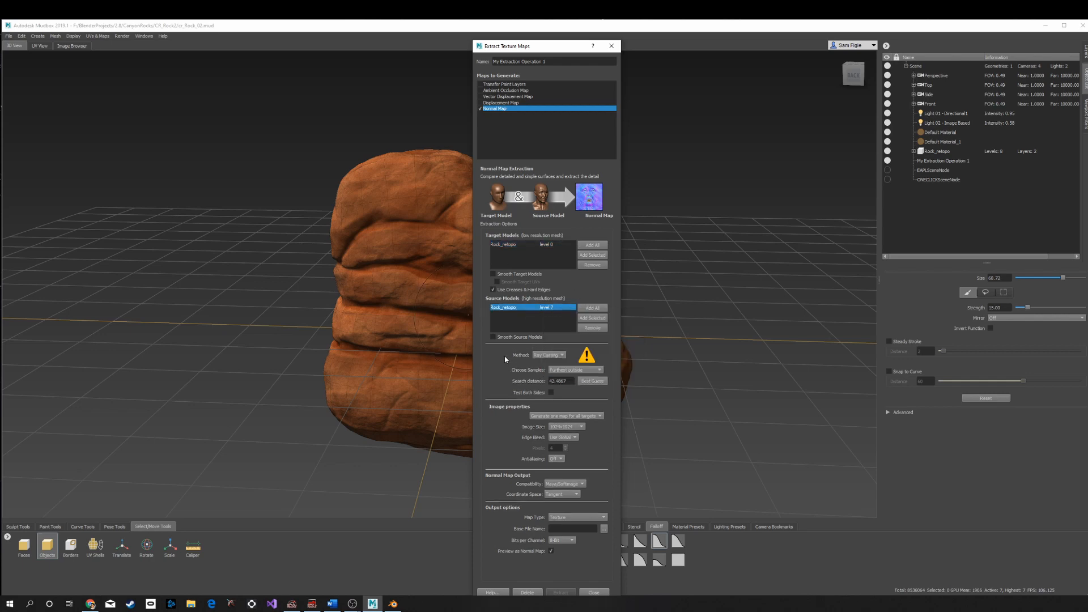
# - Set the extraction method to Subdivision
pyautogui.click(548, 354)
pyautogui.click(547, 346)
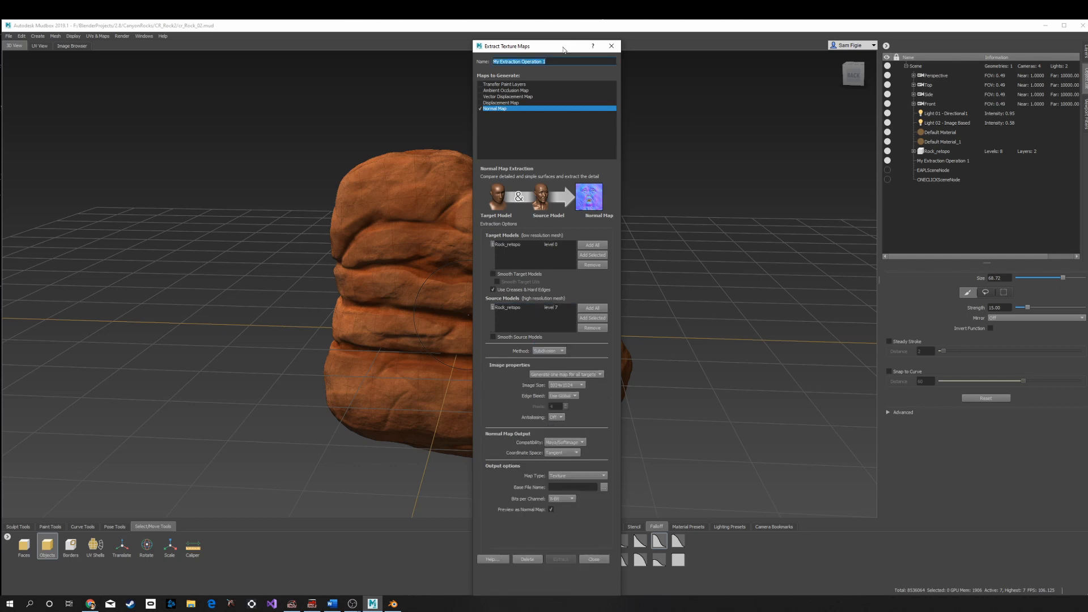
pyautogui.moveTo(564, 50)
pyautogui.mouseDown()
pyautogui.moveTo(559, 82)
pyautogui.moveTo(559, 60)
pyautogui.mouseUp()
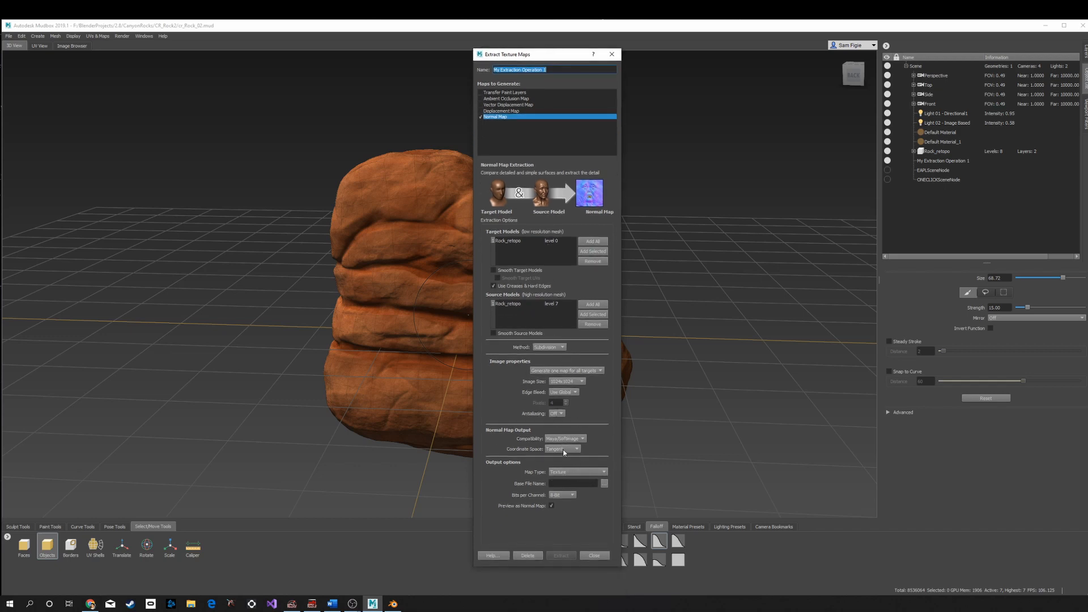
# - Enable antialiasing and set the image size to 2048x2048
pyautogui.click(558, 414)
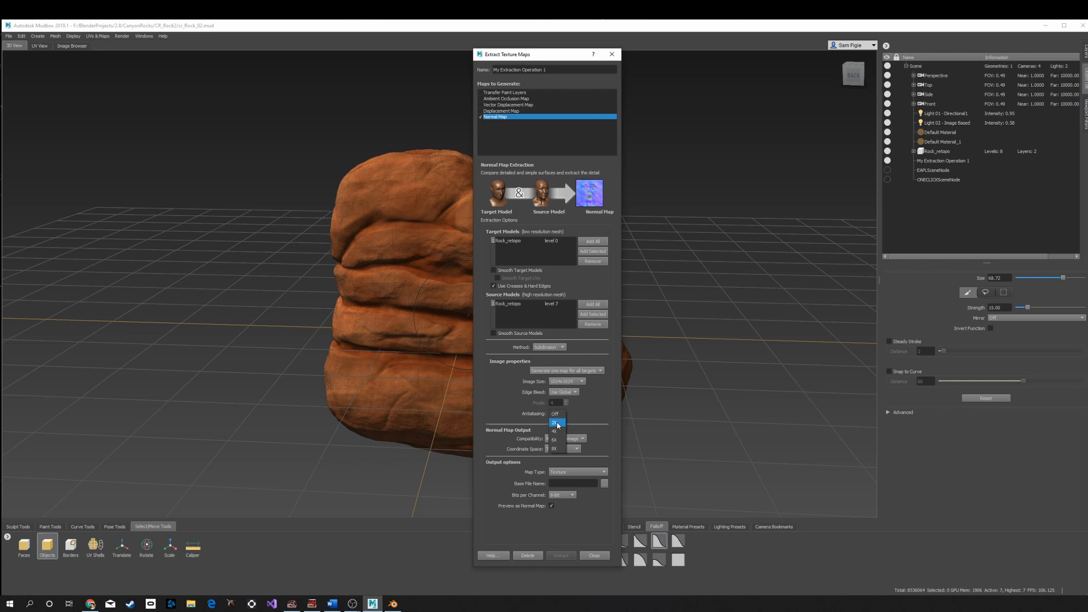
pyautogui.click(559, 431)
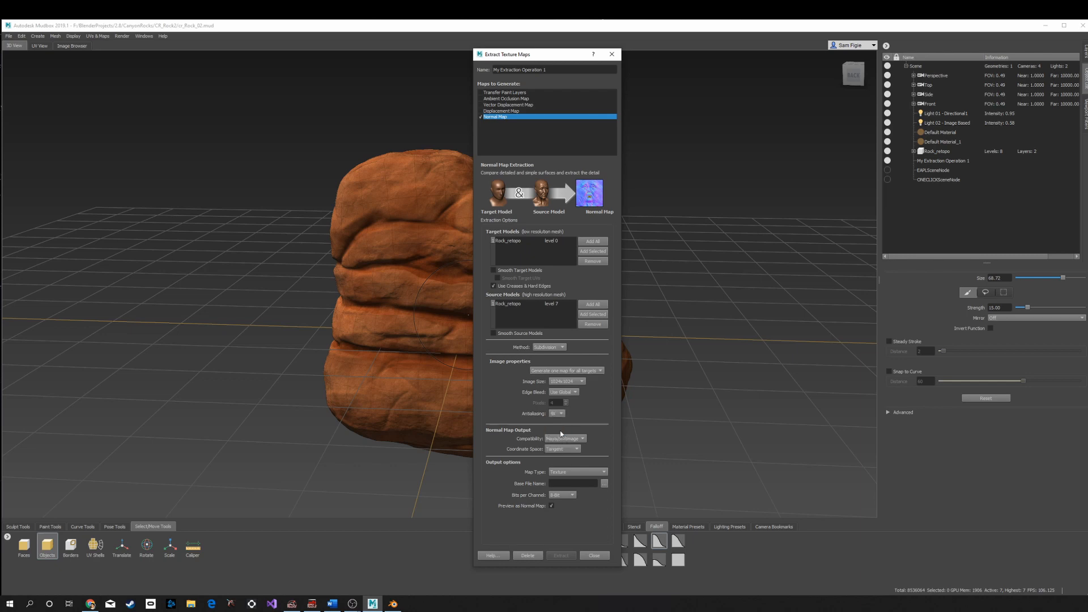
pyautogui.click(575, 381)
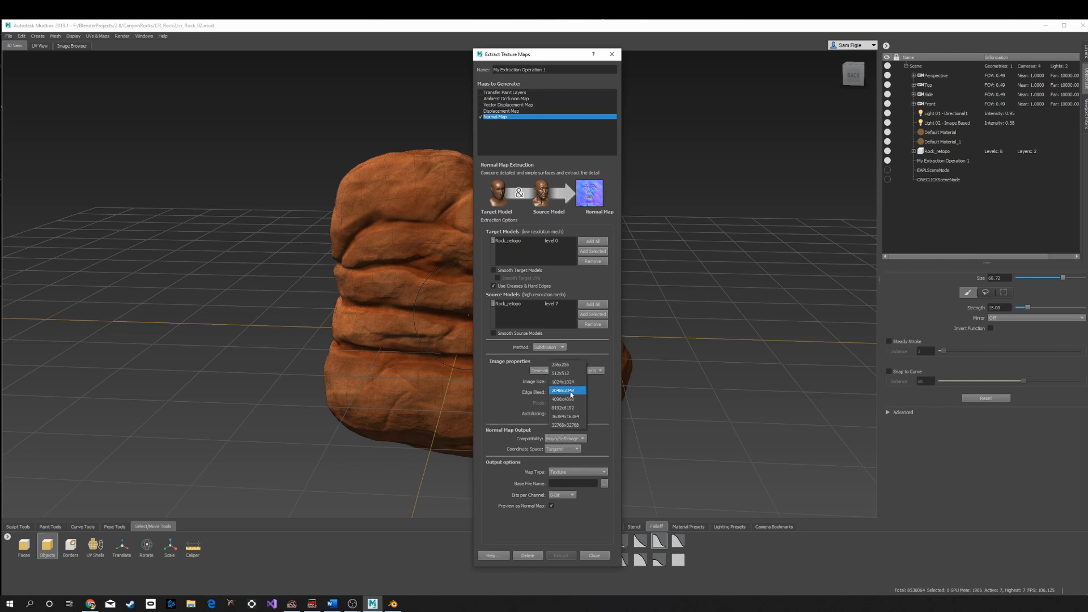
pyautogui.click(572, 391)
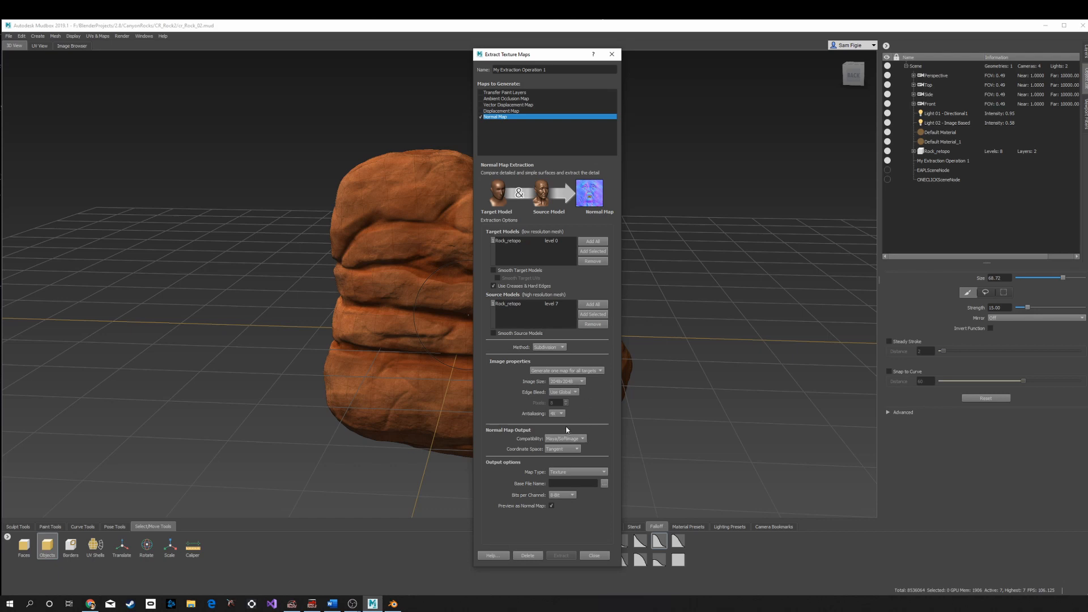
# - Set the normal map's base file name to cr_Rock_02_Normal in the CanyonRocks/CR_Rock2 folder
pyautogui.click(604, 483)
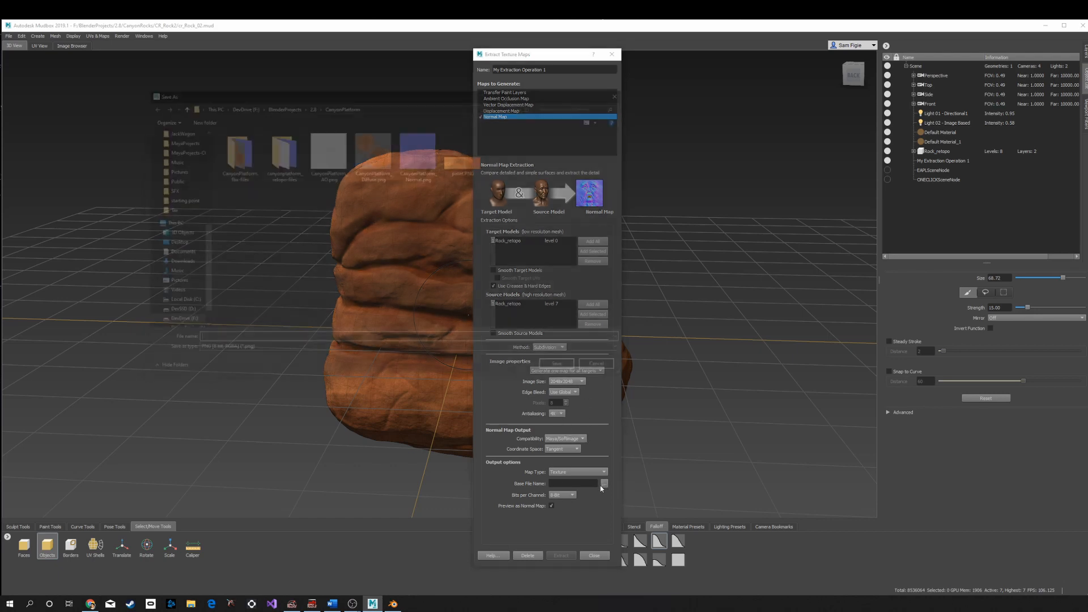
pyautogui.click(311, 105)
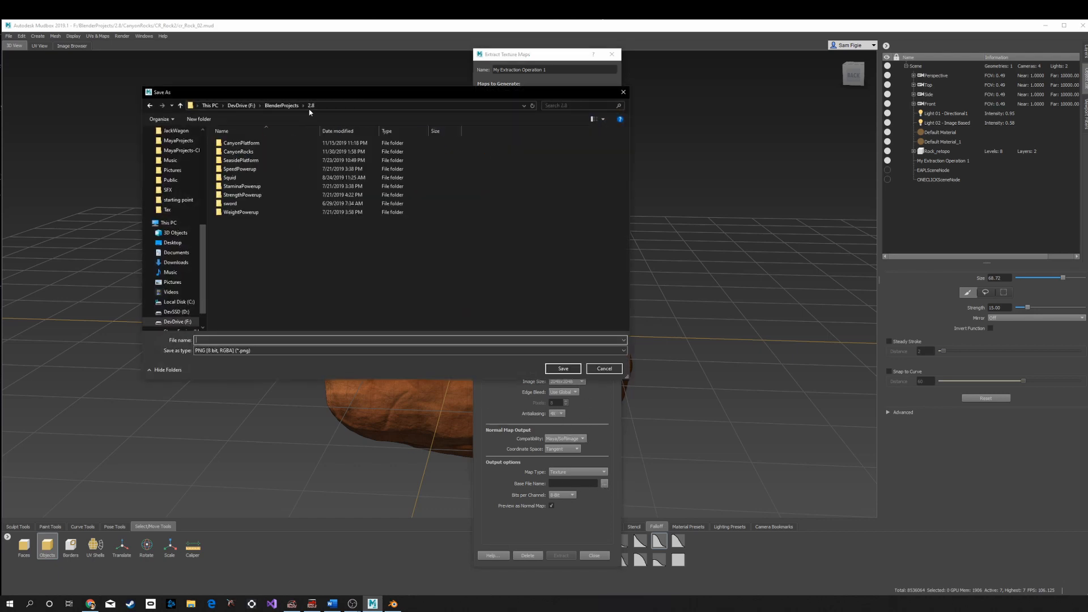
pyautogui.doubleClick(235, 151)
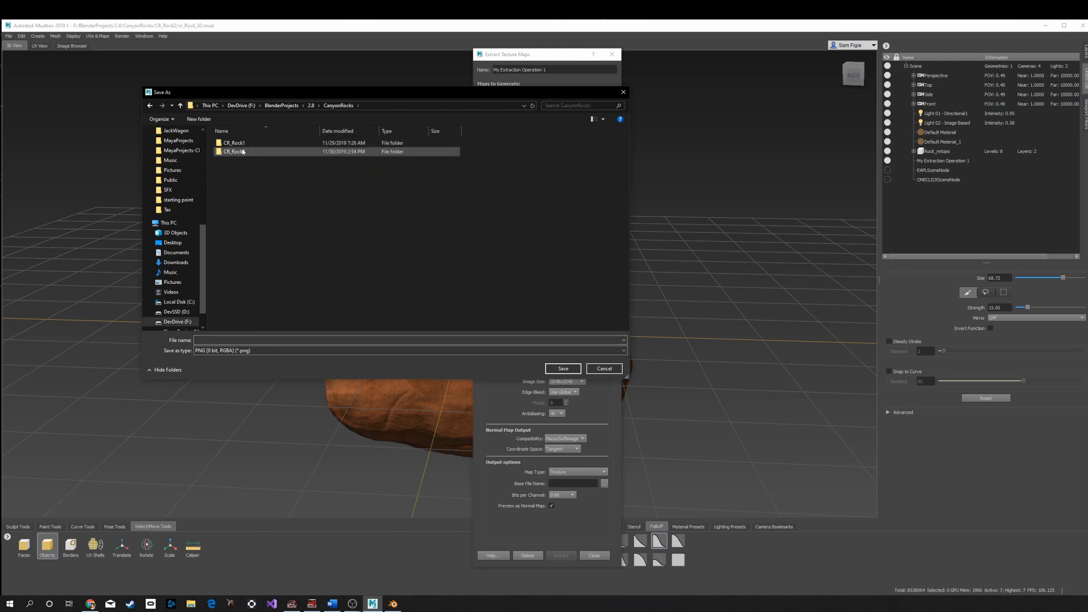
pyautogui.doubleClick(243, 151)
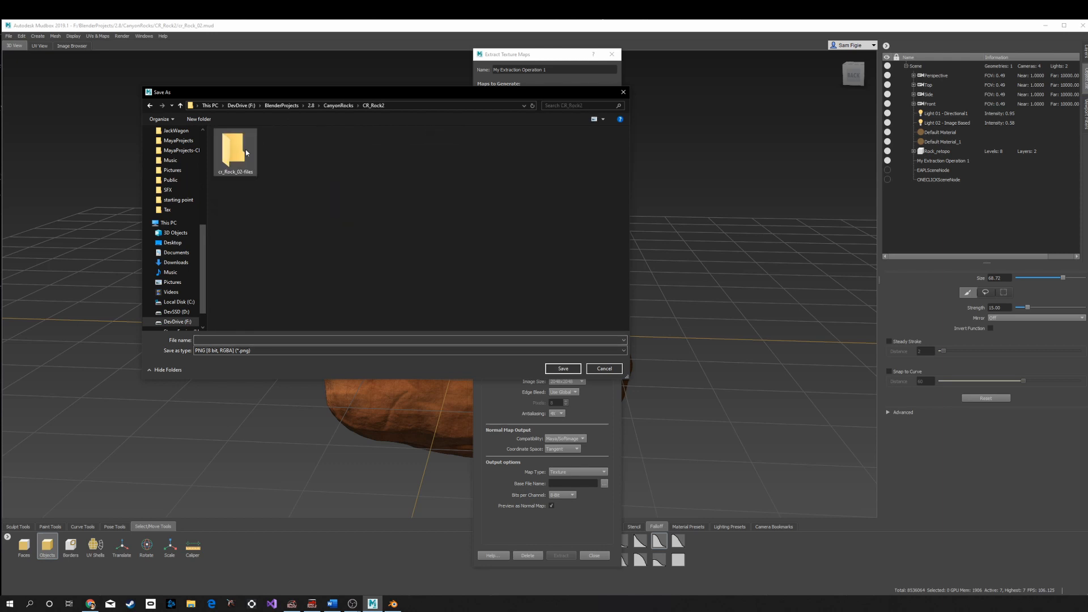
pyautogui.click(243, 340)
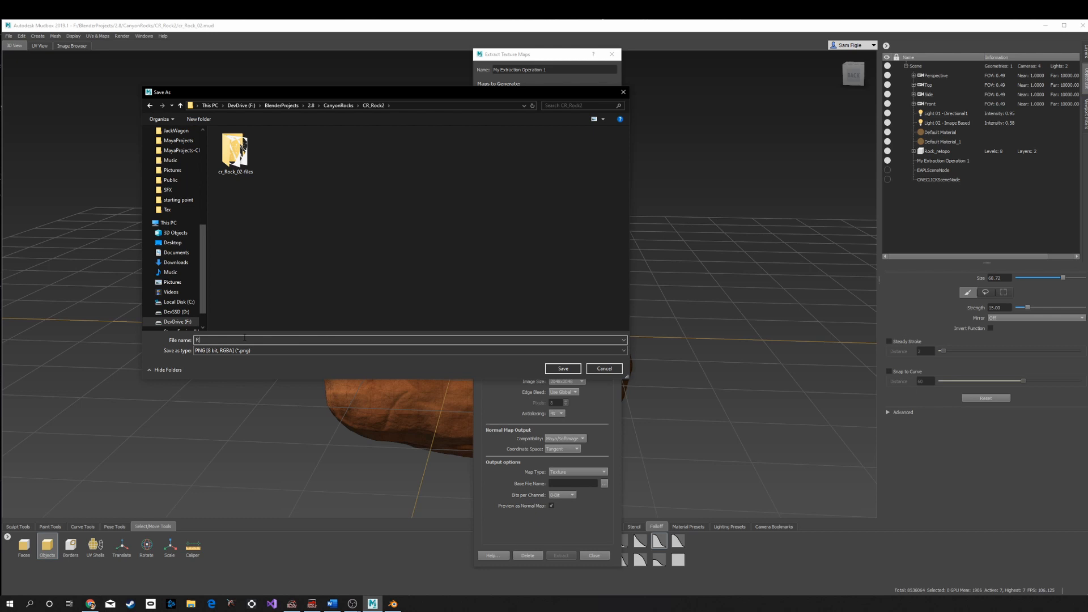
pyautogui.write('cr_Rock')
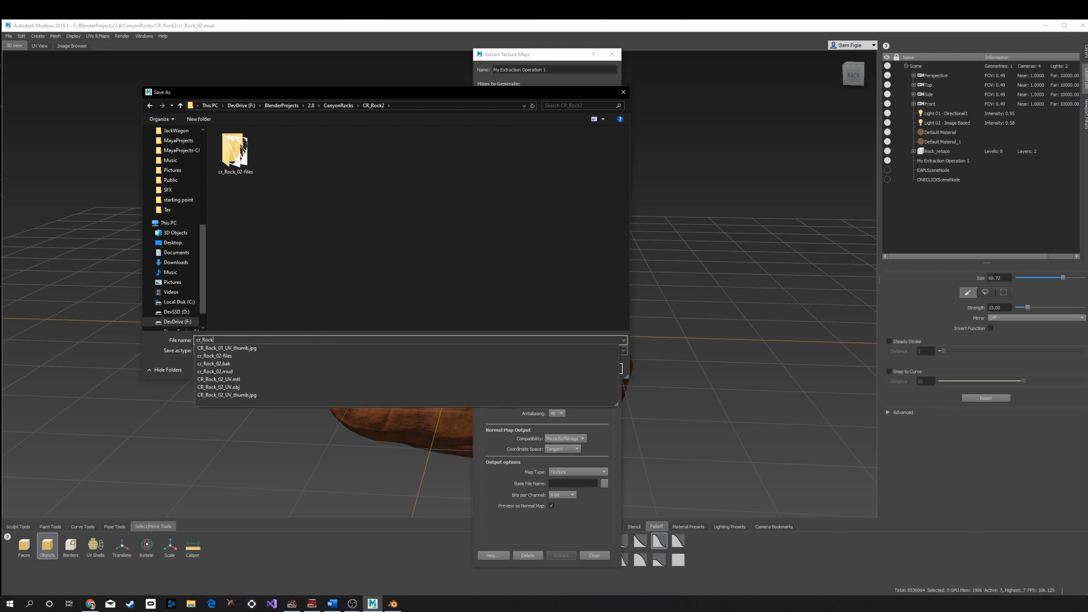
pyautogui.write('_02')
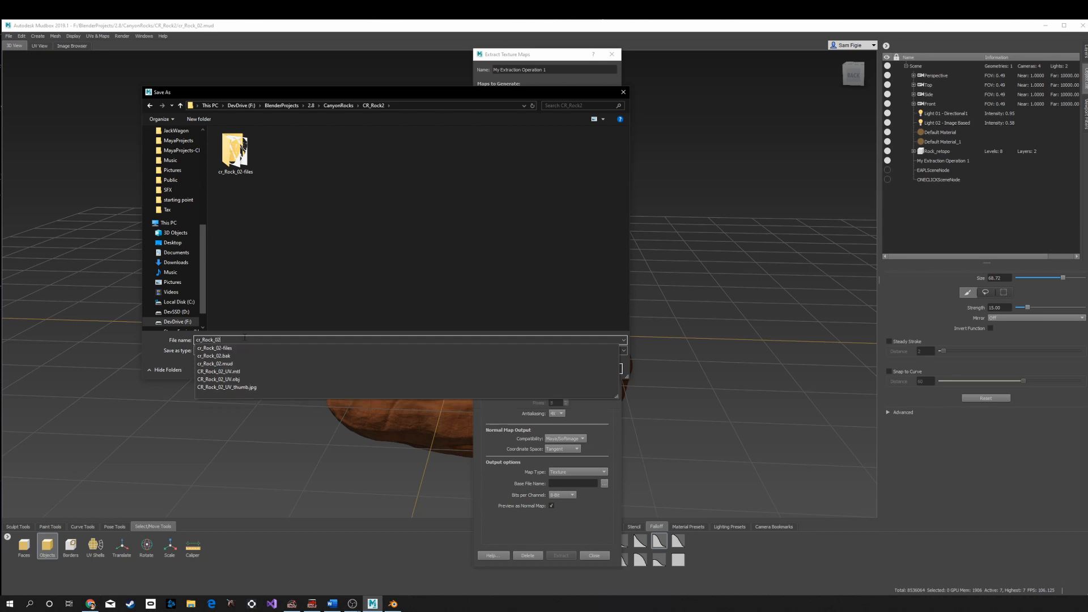
pyautogui.write('_Normal')
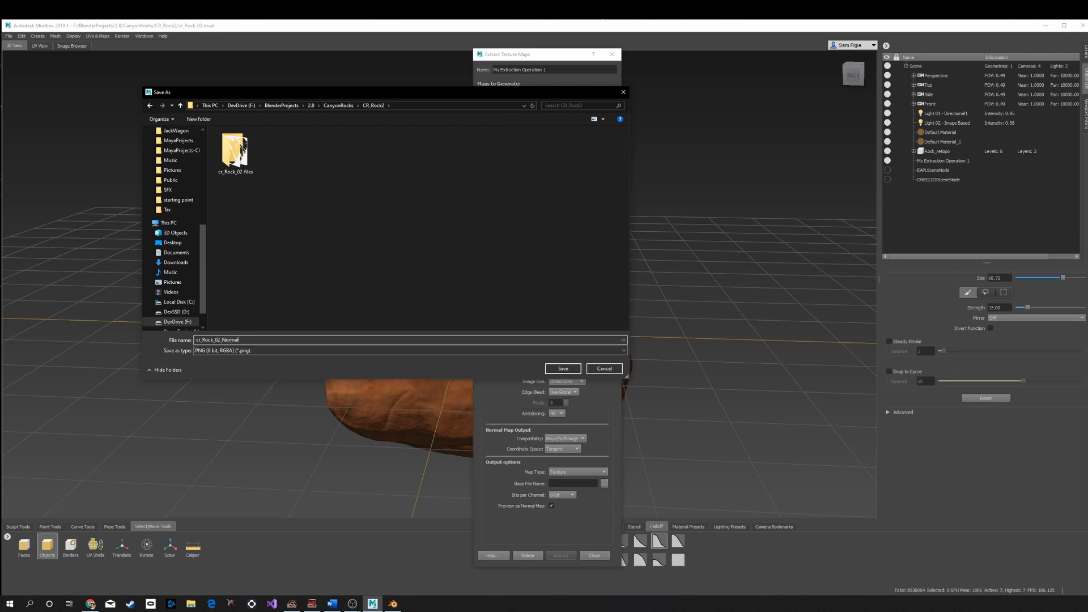
pyautogui.press('Return')
# - Run the normal map extraction, then dismiss the completion message and close the results window
pyautogui.click(567, 556)
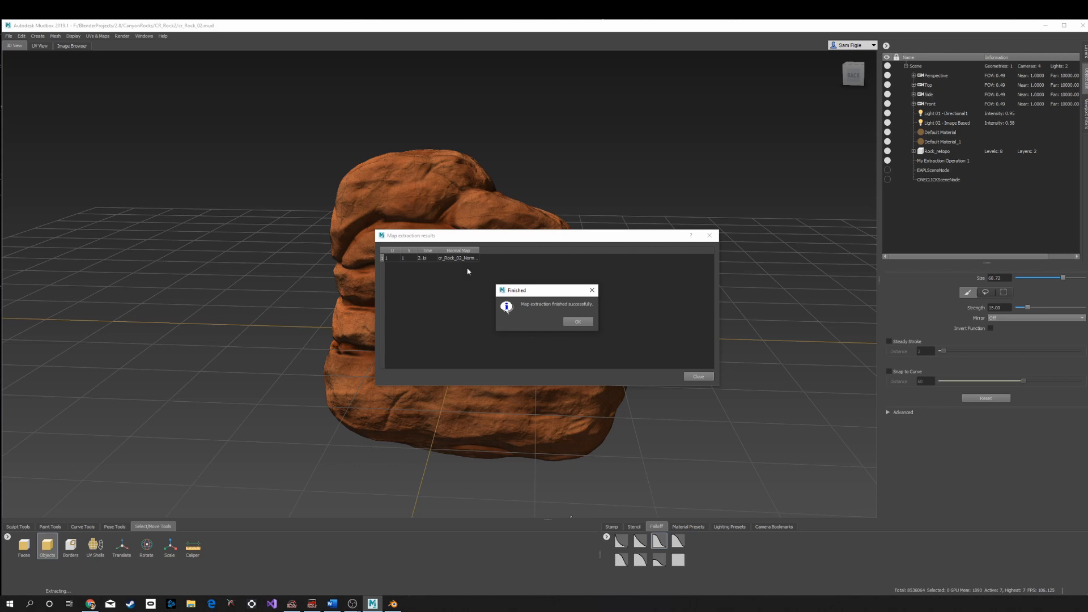
pyautogui.click(587, 322)
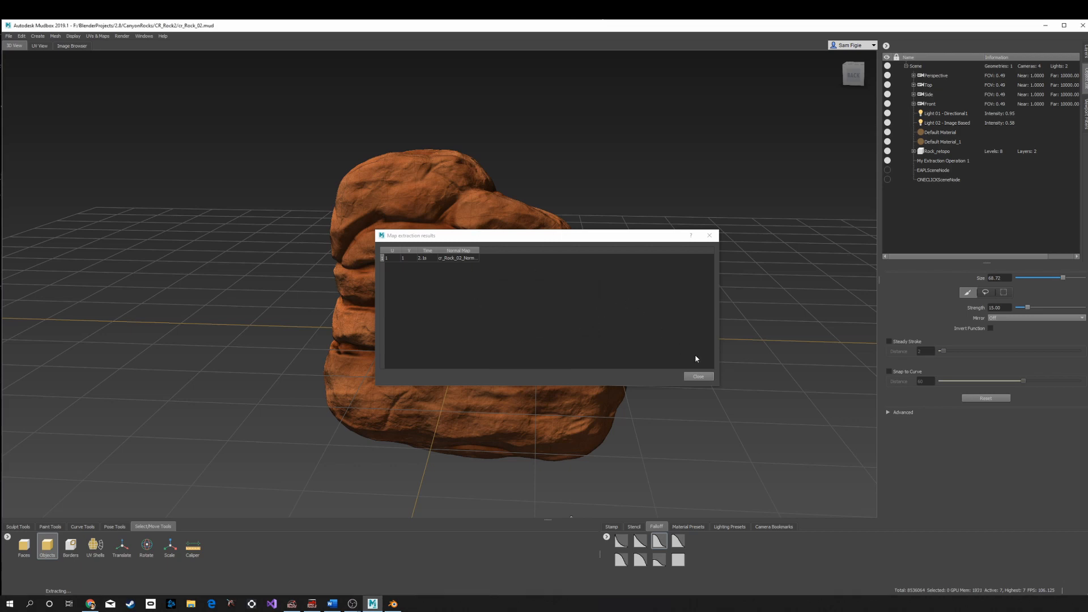
pyautogui.click(699, 377)
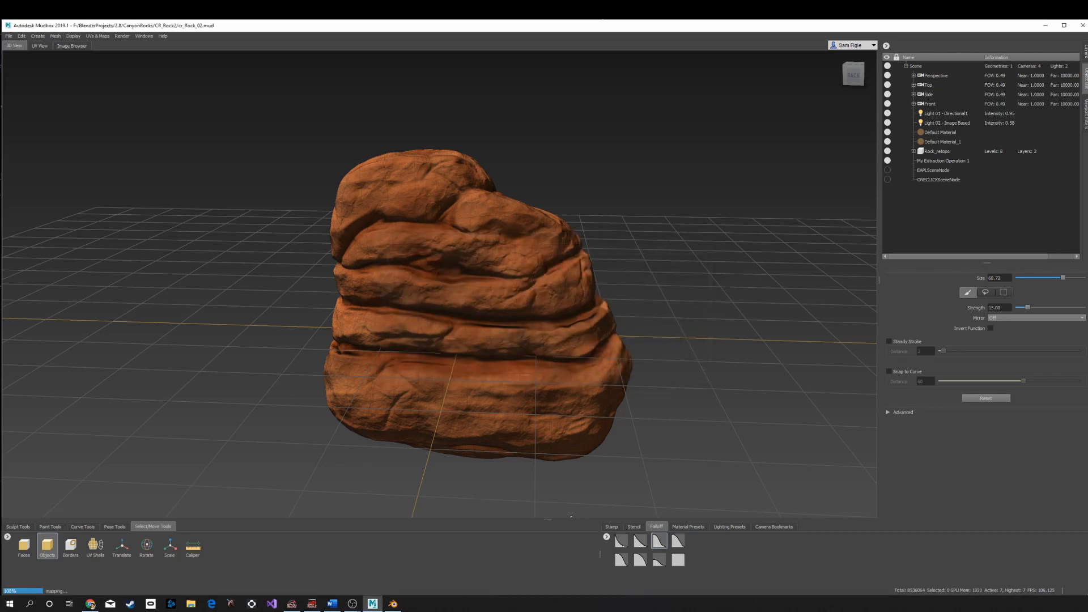
# - Step the rock down to subdivision level 0 and inspect the normal-mapped surface up close
pyautogui.press('pagedown')
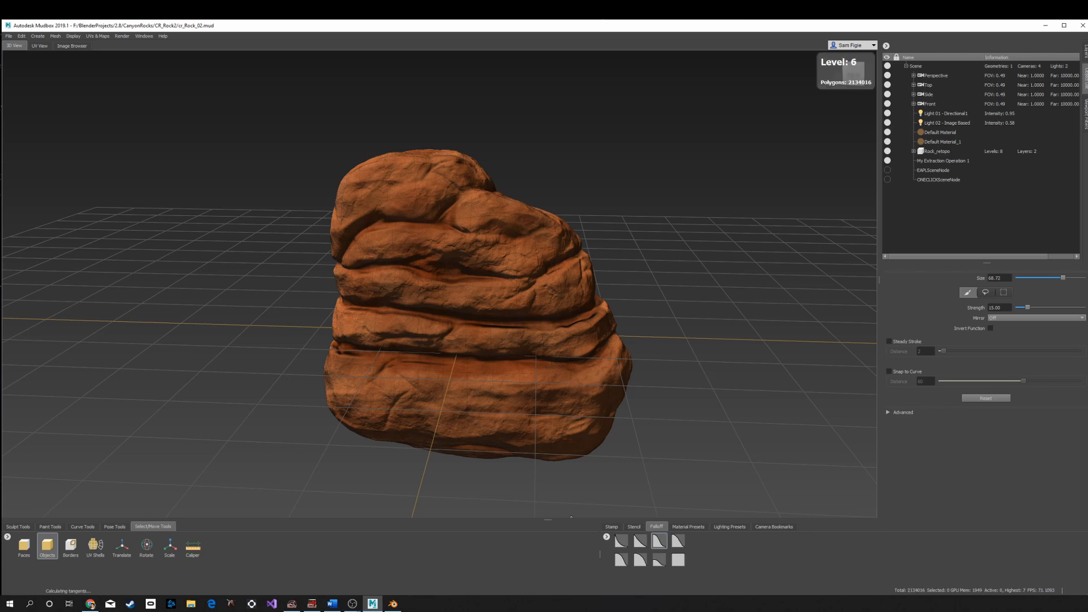
pyautogui.press('pagedown')
pyautogui.press('pagedown')
pyautogui.press('pagedown')
pyautogui.press('pagedown')
pyautogui.press('pagedown')
pyautogui.press('pagedown')
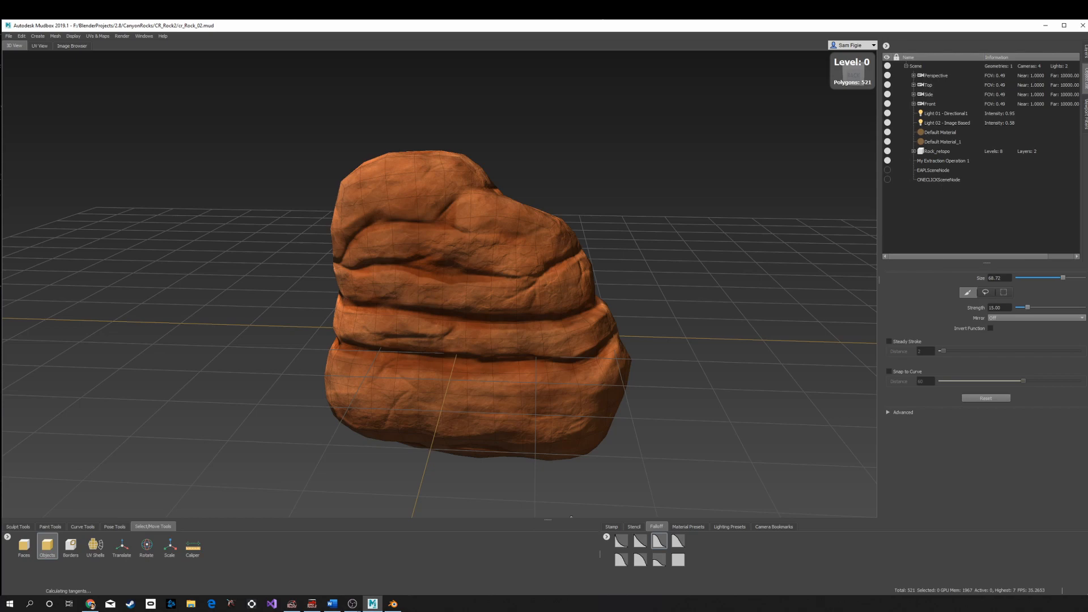
pyautogui.scroll(4, 587, 340)
pyautogui.moveTo(500, 301)
pyautogui.keyDown('alt'); pyautogui.mouseDown()
pyautogui.moveTo(510, 255)
pyautogui.moveTo(725, 318)
pyautogui.moveTo(480, 300)
pyautogui.mouseUp(); pyautogui.keyUp('alt')
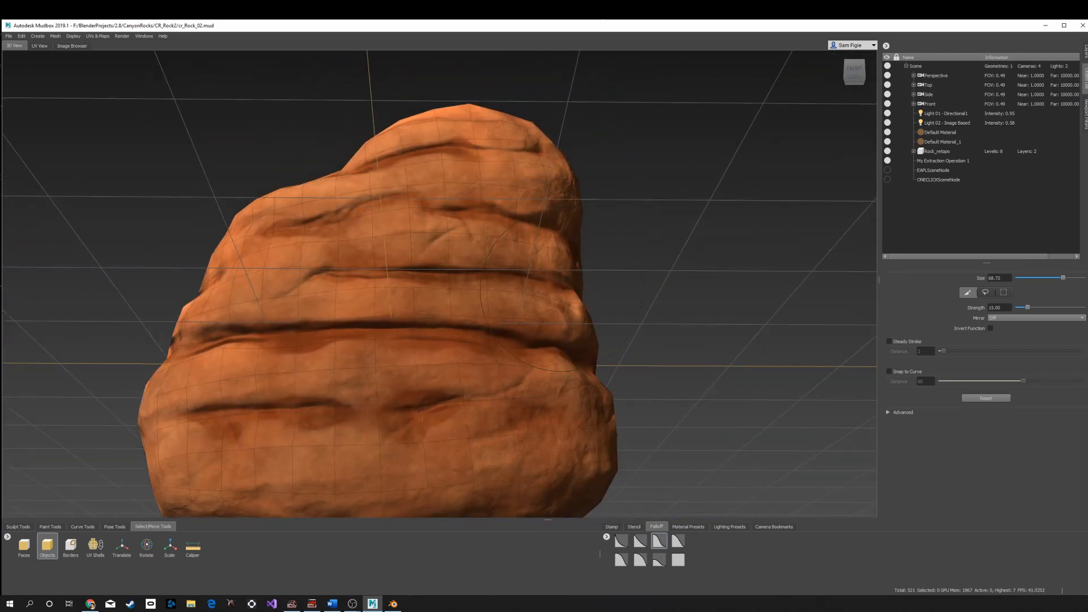
pyautogui.scroll(4, 480, 300)
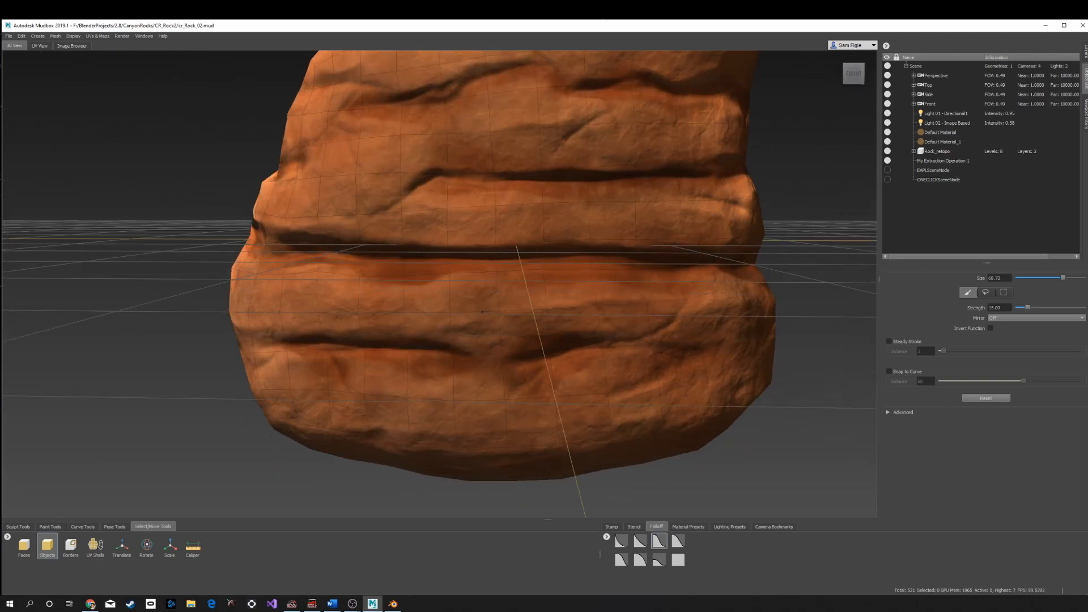
pyautogui.keyDown('alt'); pyautogui.moveTo(509, 324); pyautogui.dragTo(578, 230); pyautogui.keyUp('alt')
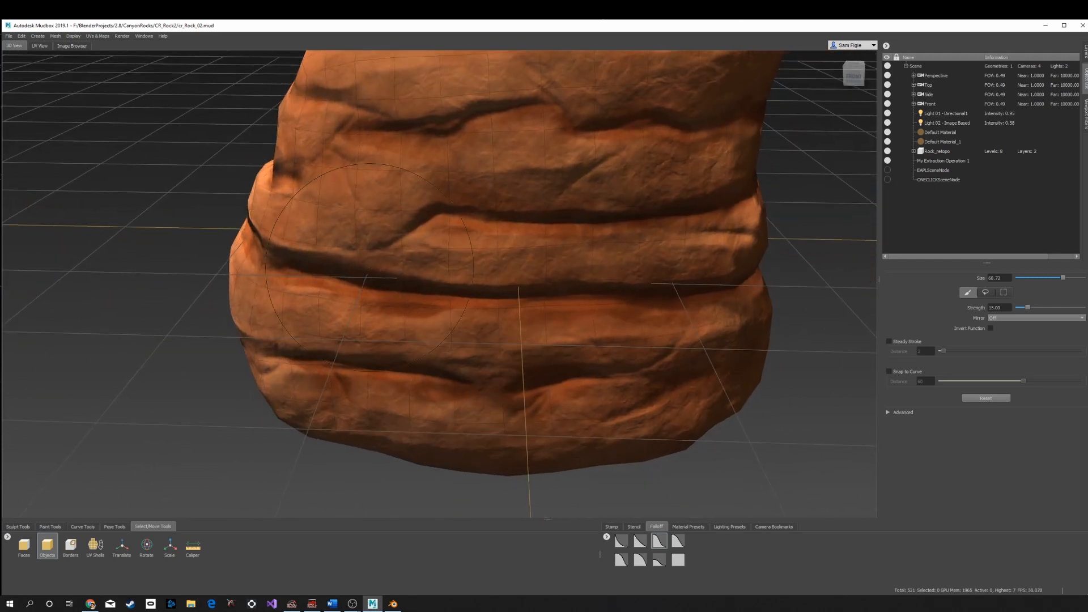
pyautogui.scroll(-3, 578, 230)
pyautogui.keyDown('alt'); pyautogui.moveTo(578, 229); pyautogui.dragTo(564, 267, button='middle'); pyautogui.keyUp('alt')
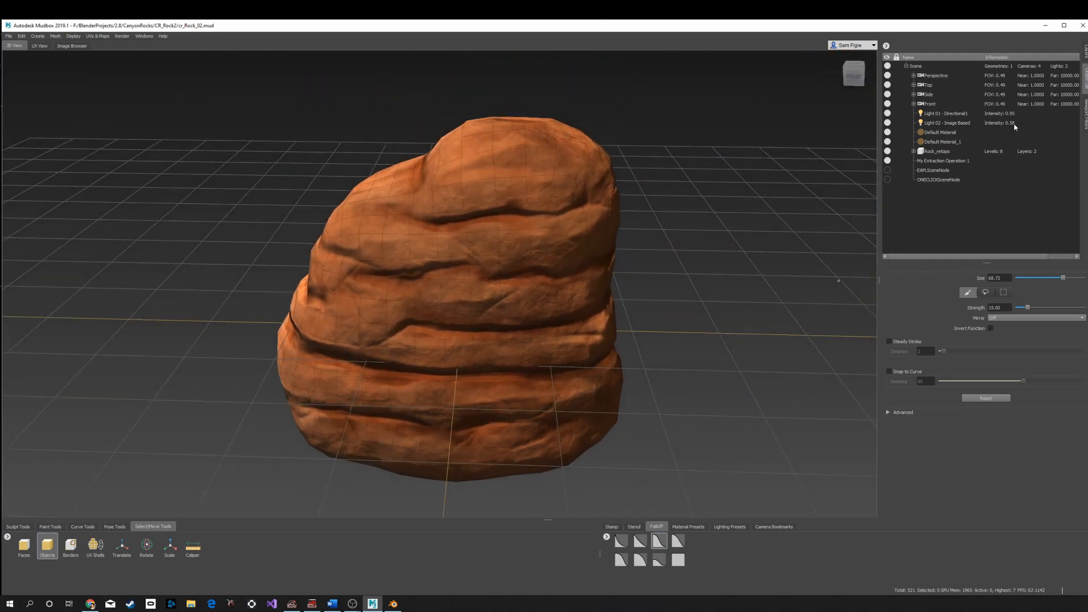
# - Export the merged Diffuse paint channel as cr_Rock_02_diffuse into the CR_Rock2 folder
pyautogui.click(1086, 53)
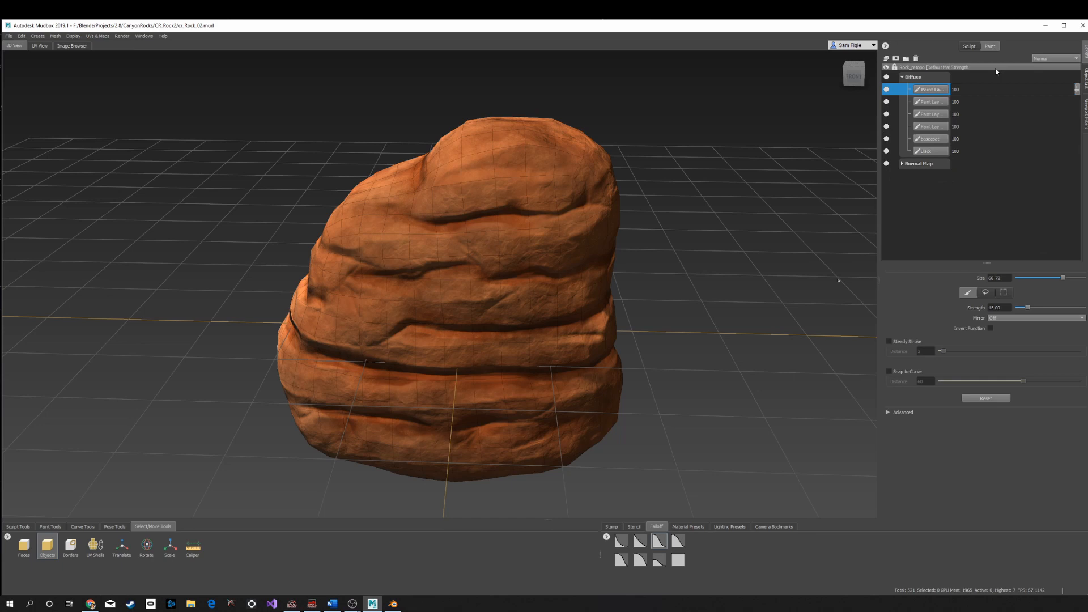
pyautogui.rightClick(918, 78)
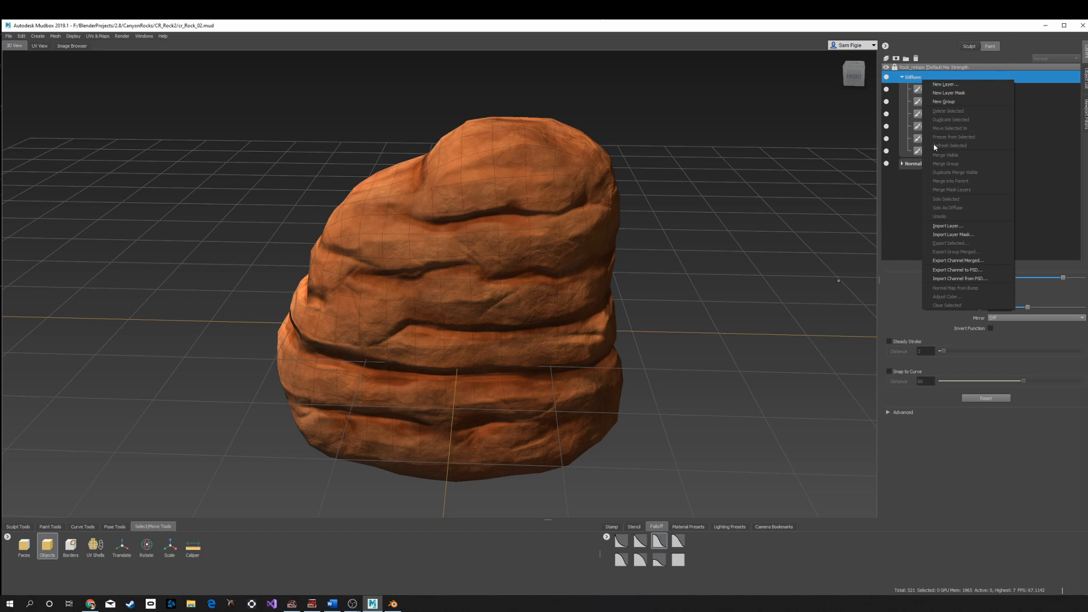
pyautogui.click(958, 261)
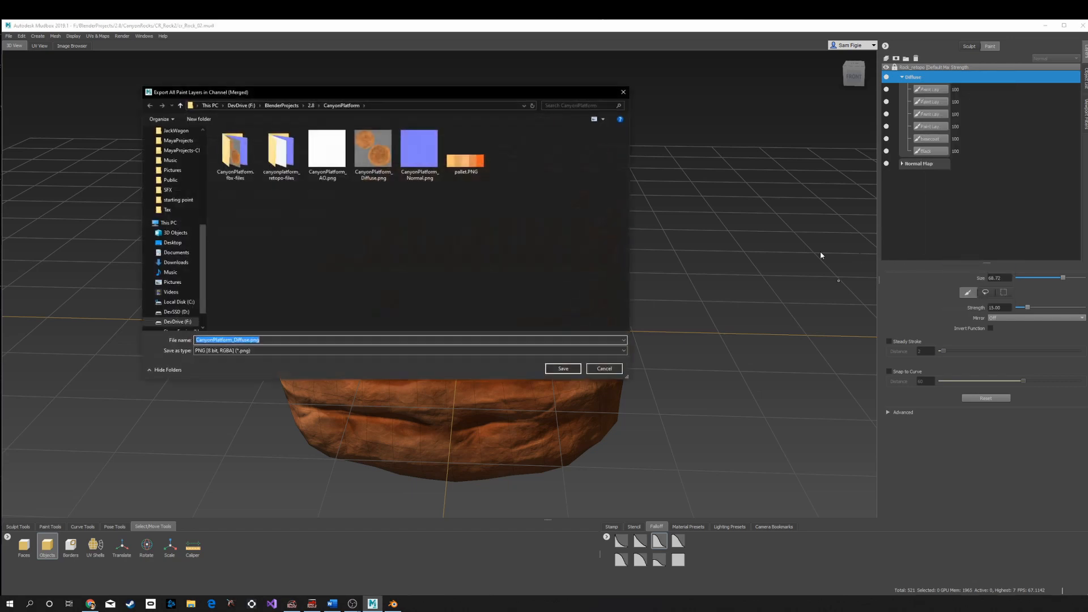
pyautogui.click(240, 340)
pyautogui.click(311, 106)
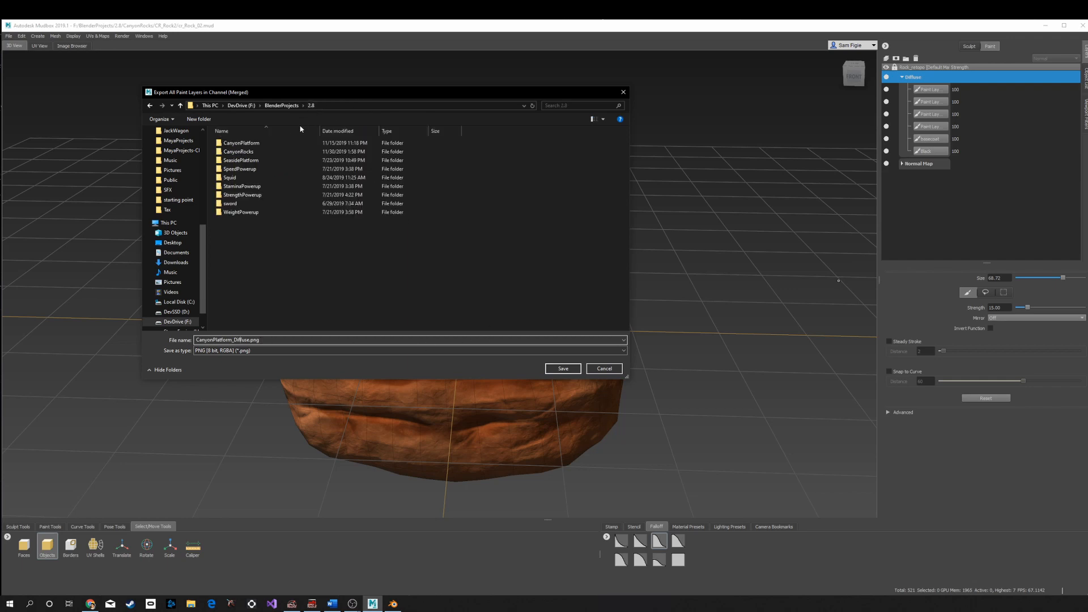
pyautogui.doubleClick(244, 152)
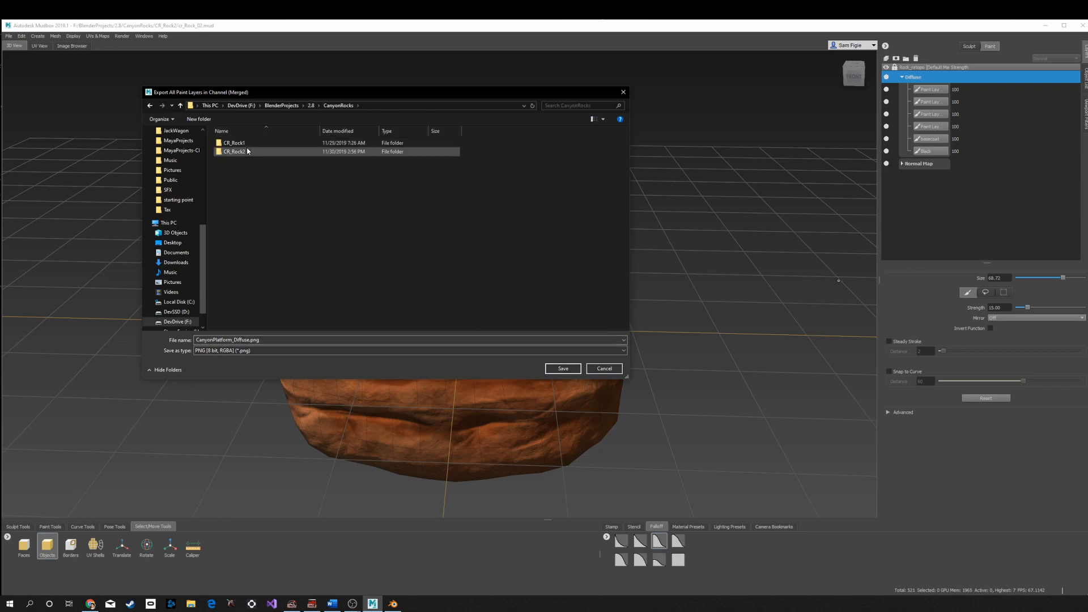
pyautogui.click(244, 155)
pyautogui.doubleClick(244, 154)
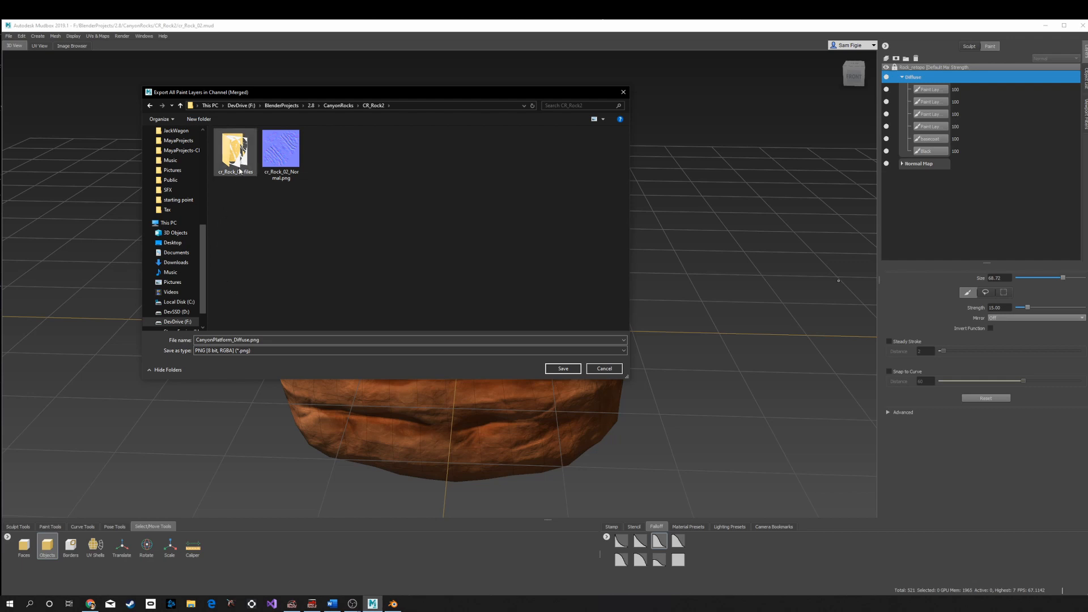
pyautogui.click(234, 340)
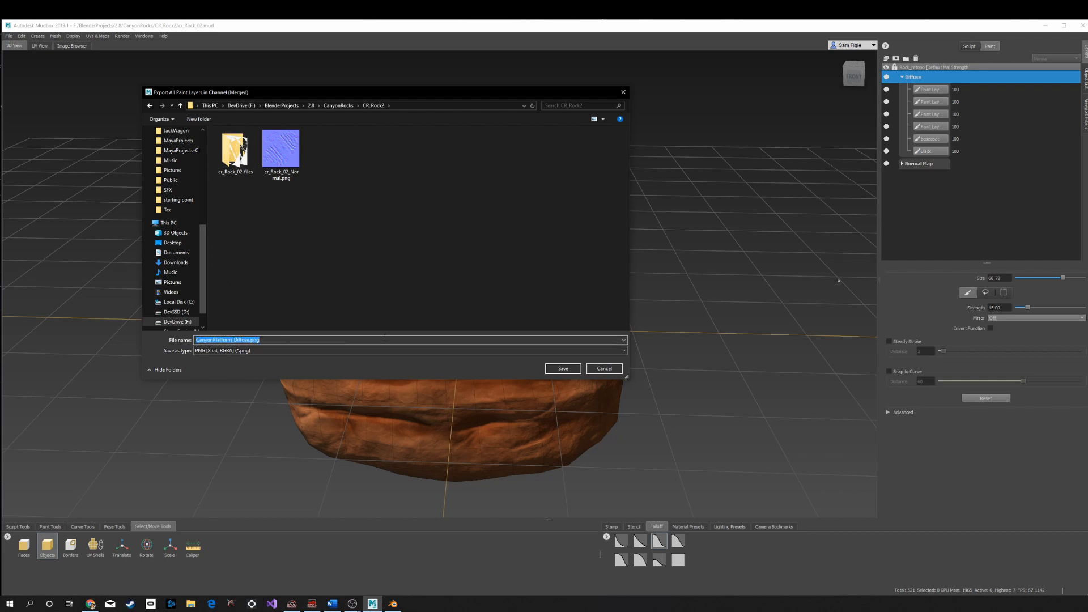
pyautogui.write('cr_Rock_')
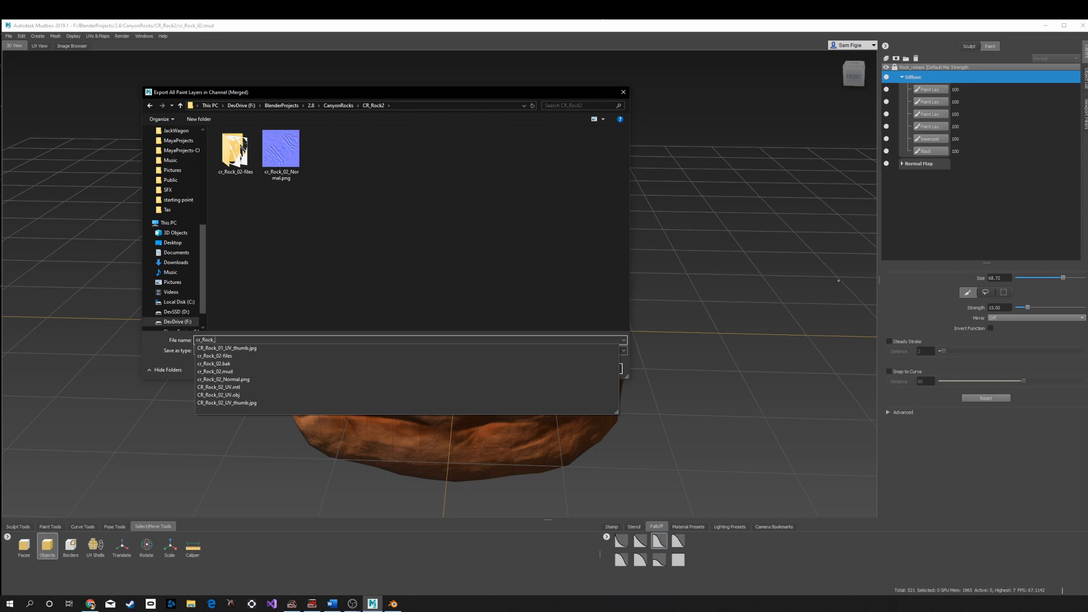
pyautogui.write('02')
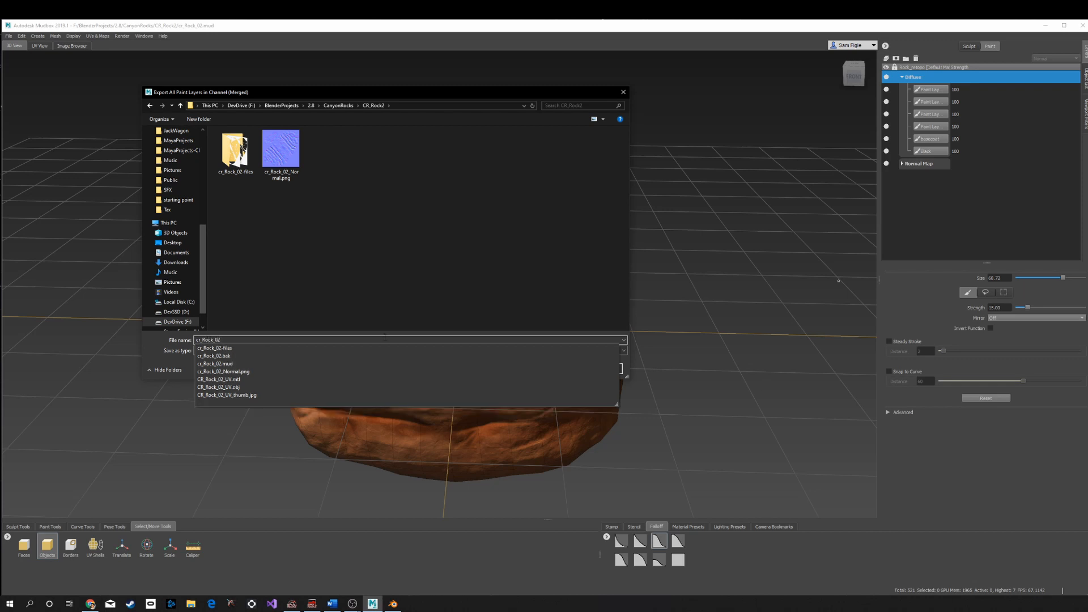
pyautogui.write('_')
pyautogui.write('disp')
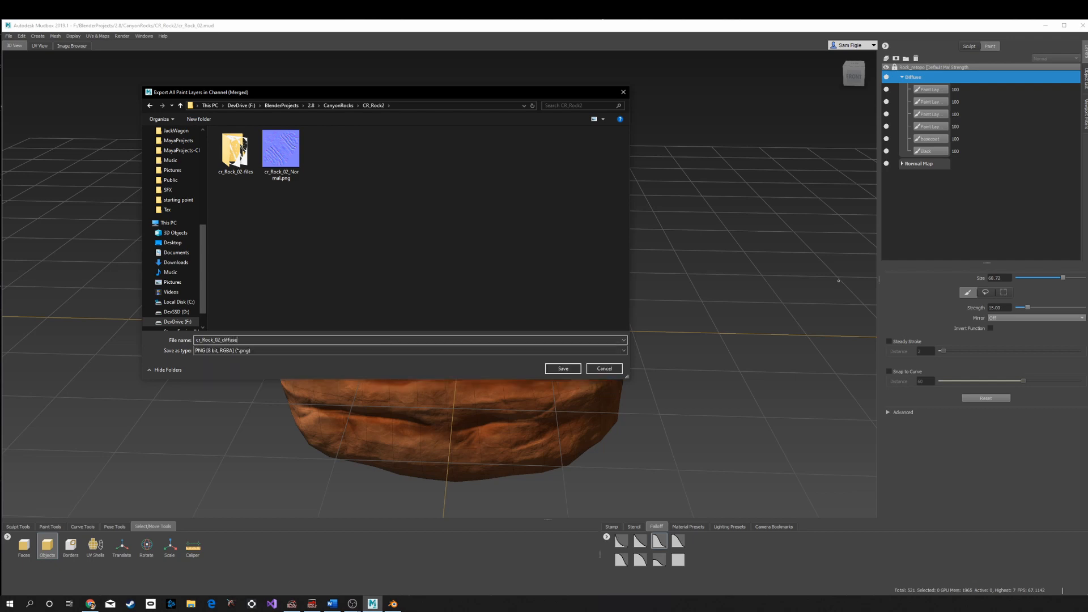
pyautogui.press('Return')
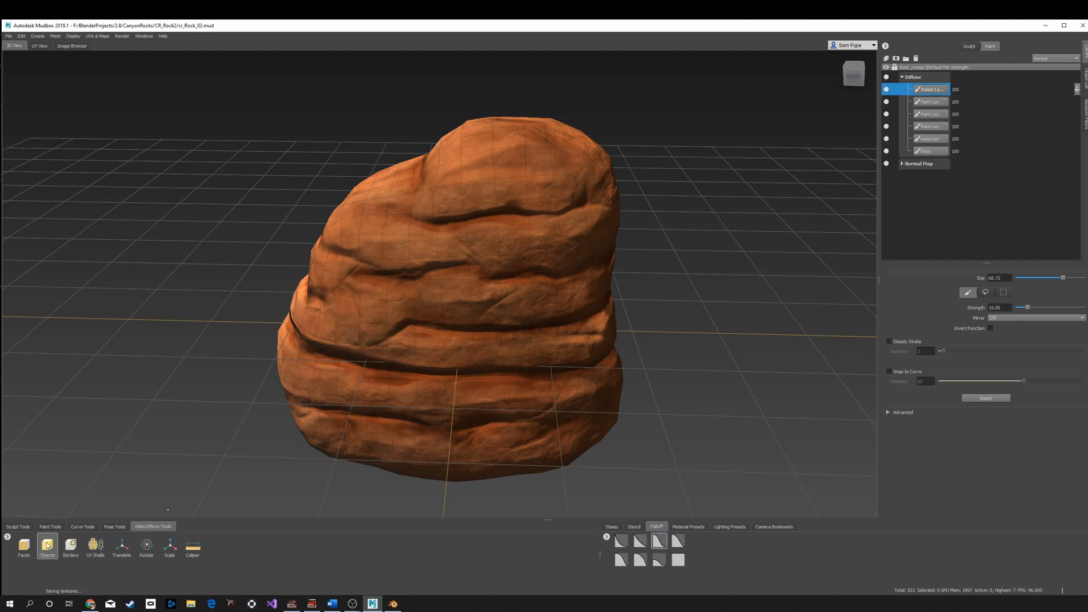
# - Select the rock and export it as an OBJ file, editing the file name to end in Fin
pyautogui.click(434, 352)
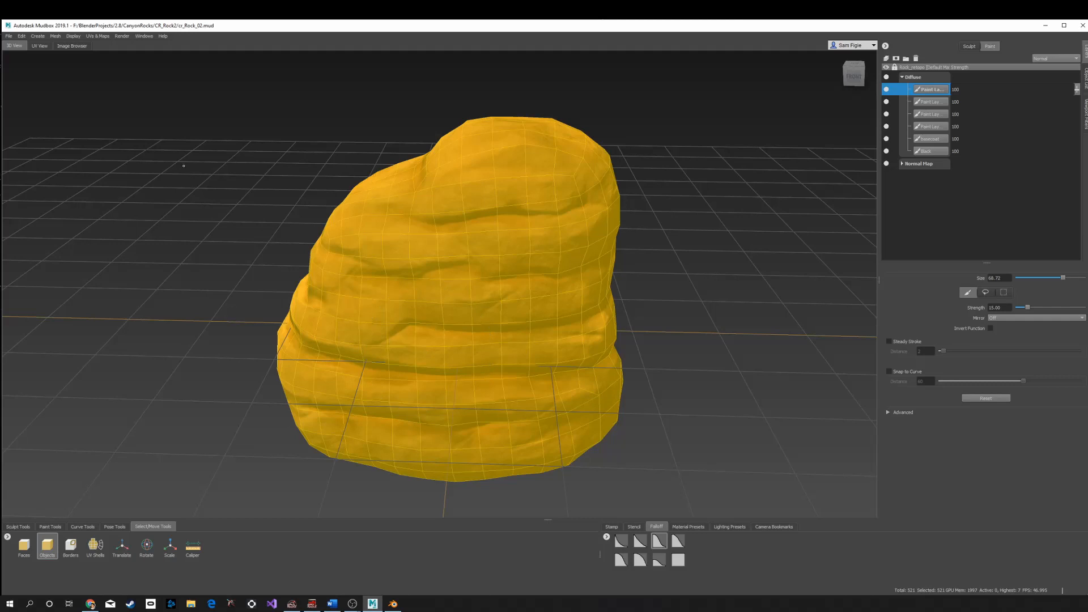
pyautogui.click(8, 35)
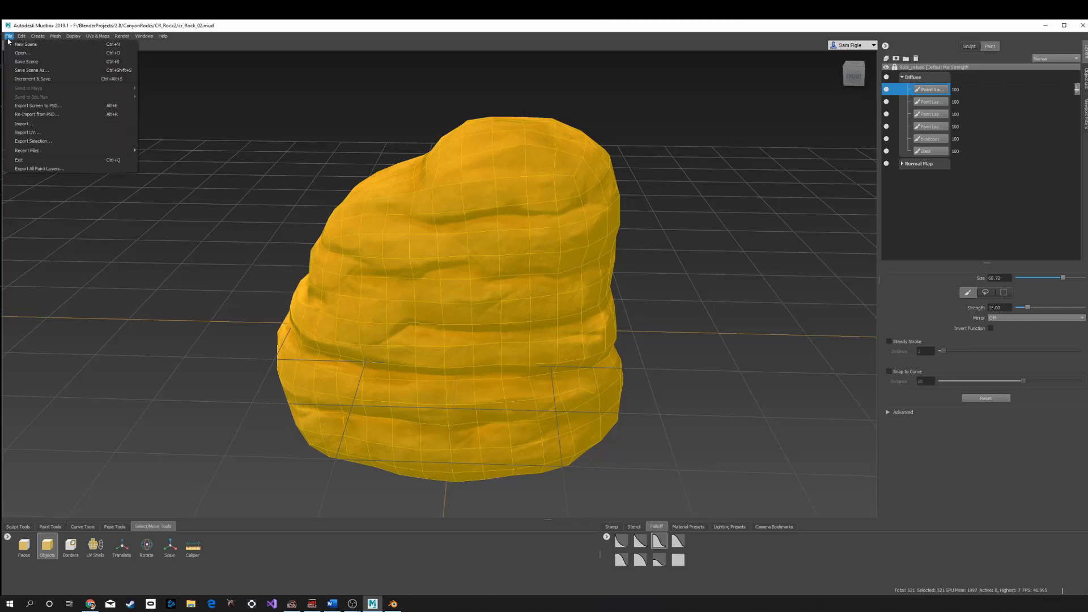
pyautogui.click(73, 141)
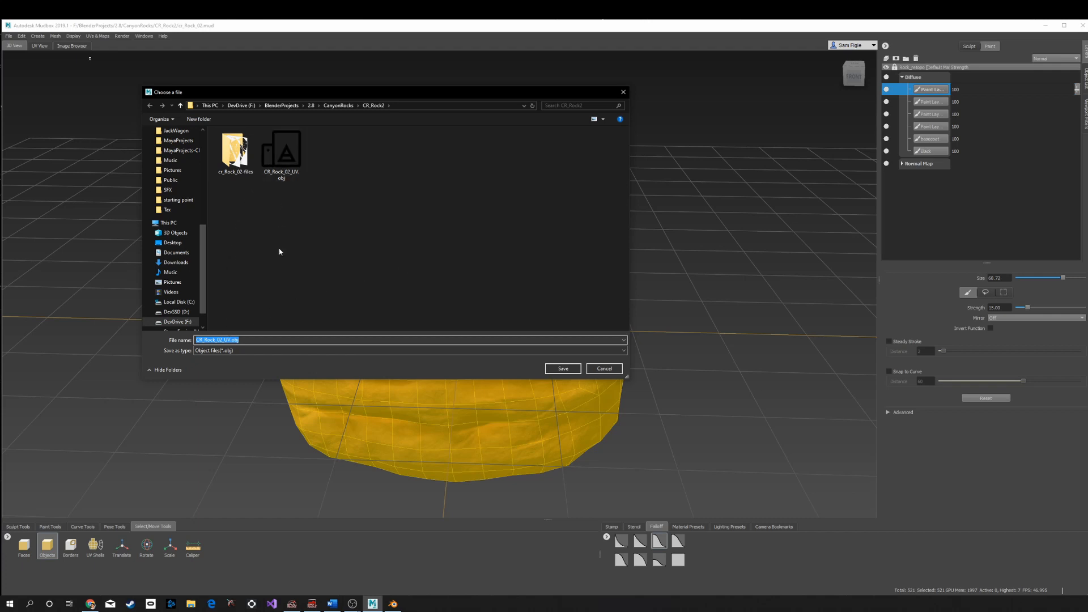
pyautogui.click(231, 340)
pyautogui.press('BackSpace')
pyautogui.press('BackSpace')
pyautogui.write('Fin')
pyautogui.click(563, 369)
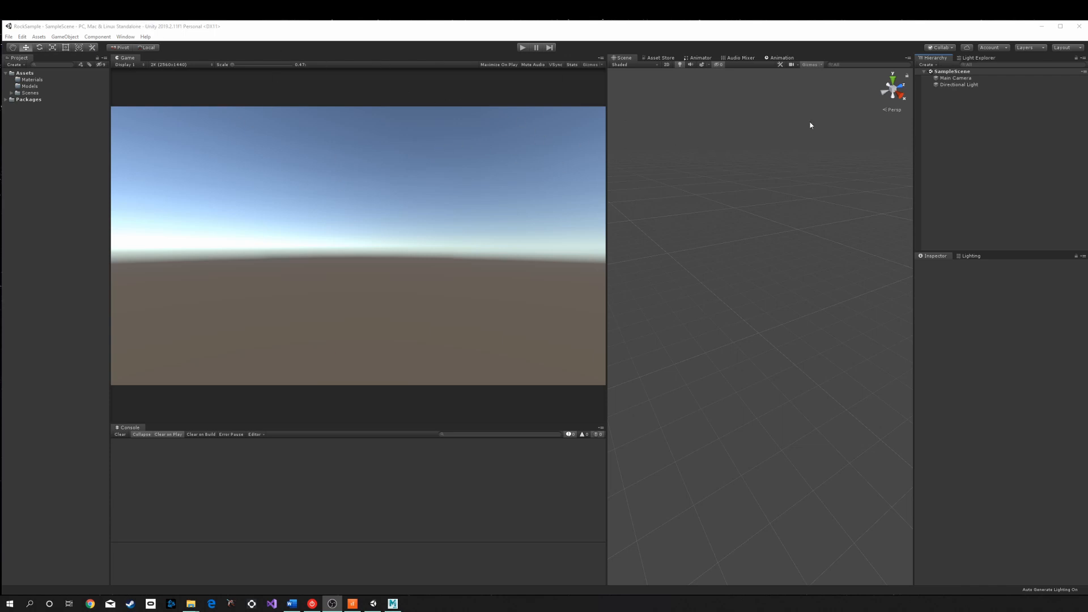
# - Switch to Unity and create an empty GameObject in the scene hierarchy
pyautogui.click(993, 126)
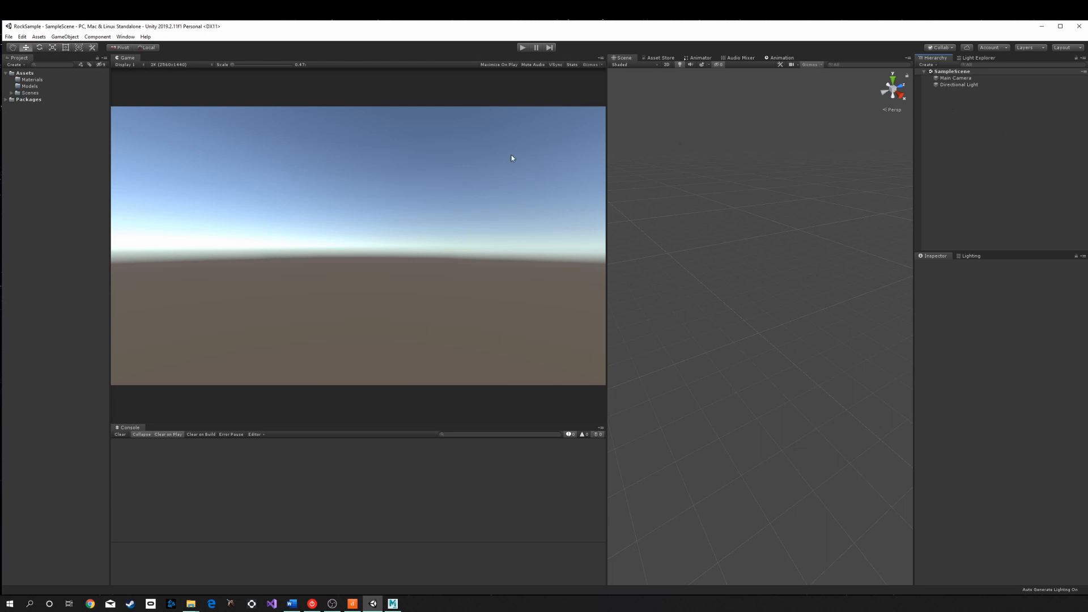
pyautogui.rightClick(943, 102)
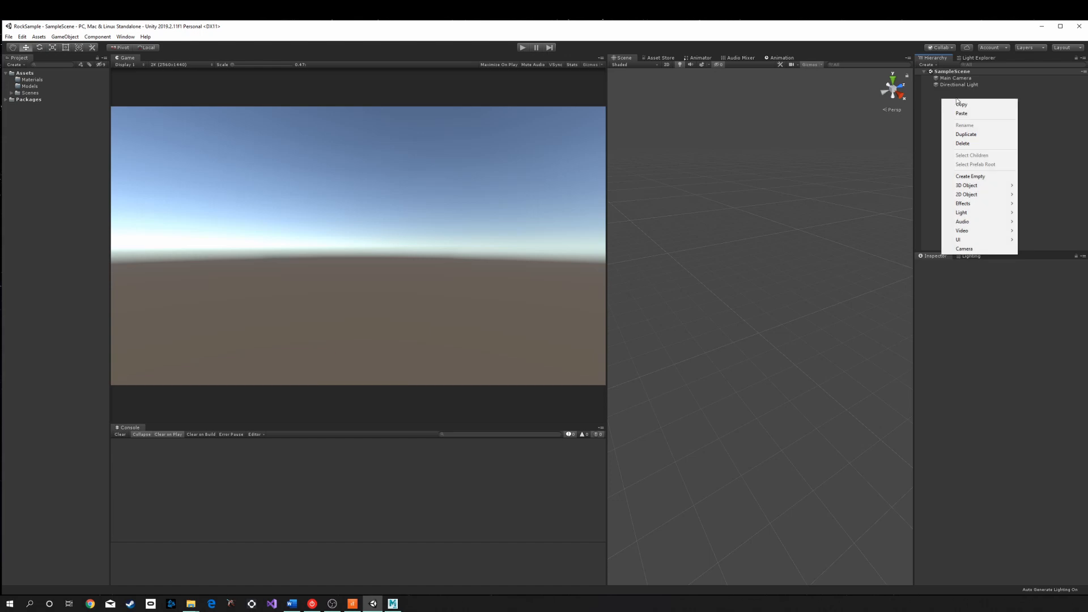
pyautogui.click(972, 177)
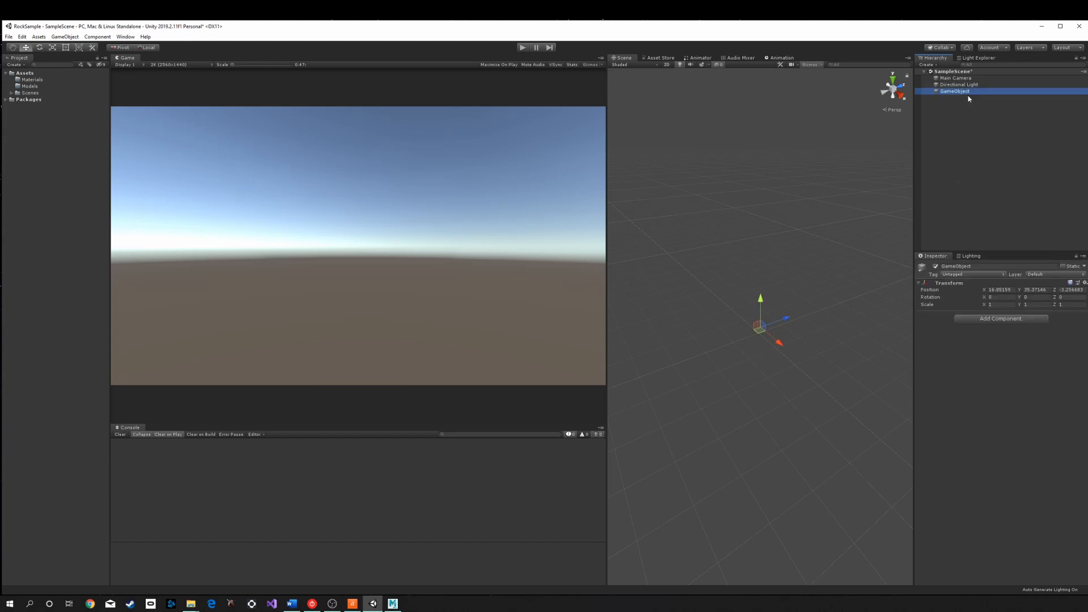
# - Rename the empty GameObject to CR_Rock_2
pyautogui.click(989, 266)
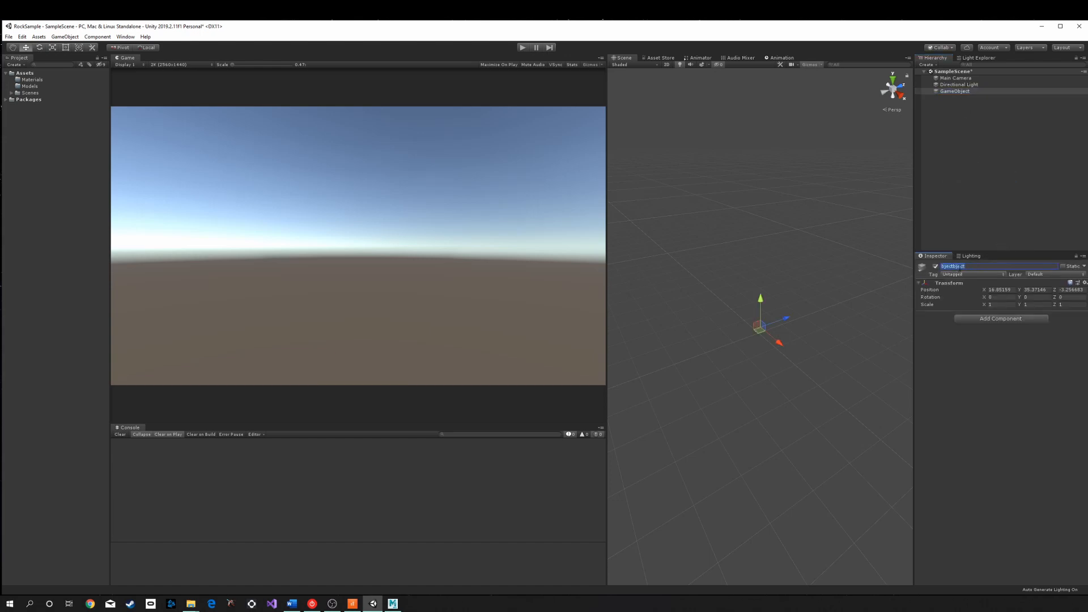
pyautogui.write('C')
pyautogui.write('R_Rock')
pyautogui.write('_0')
pyautogui.press('Return')
# - Import the cr_Rock_02_diffuse and cr_Rock_02_Normal PNG textures from the CR_Rock2 folder into the Materials folder
pyautogui.click(33, 86)
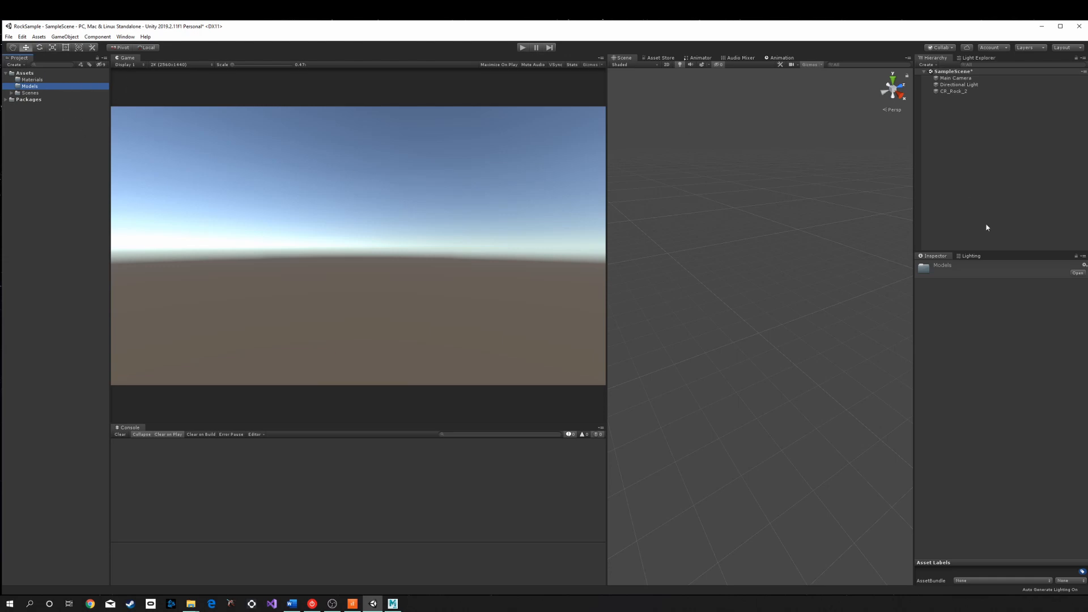
pyautogui.moveTo(1087, 198); pyautogui.dragTo(587, 111)
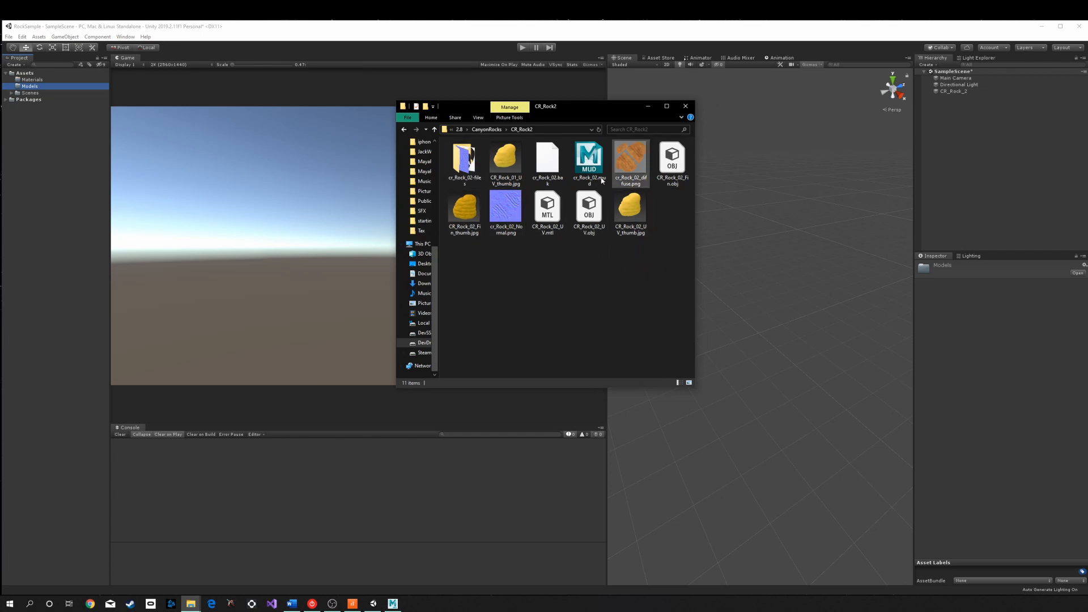
pyautogui.click(641, 163)
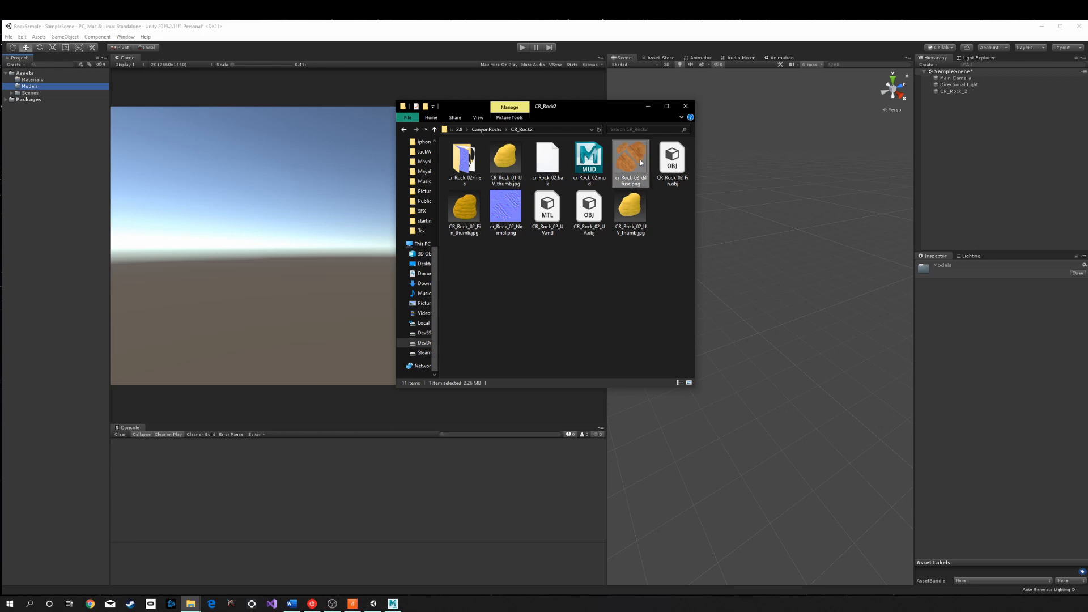
pyautogui.keyDown('ctrl'); pyautogui.click(502, 214); pyautogui.keyUp('ctrl')
pyautogui.moveTo(510, 212); pyautogui.dragTo(42, 80)
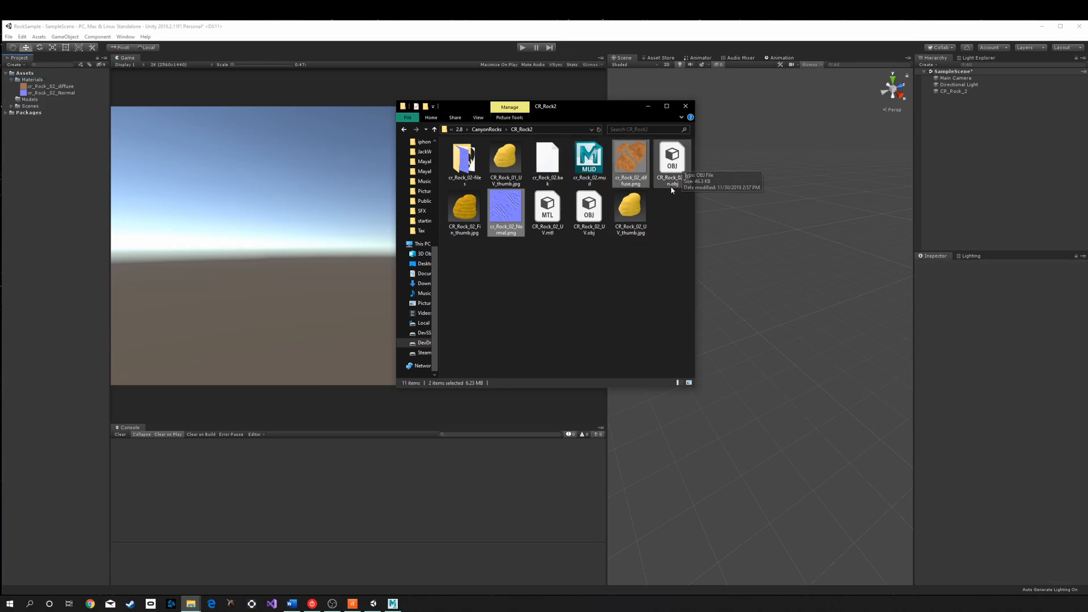
# - Import the CR_Rock_02_Fin OBJ model into the Models folder
pyautogui.click(677, 162)
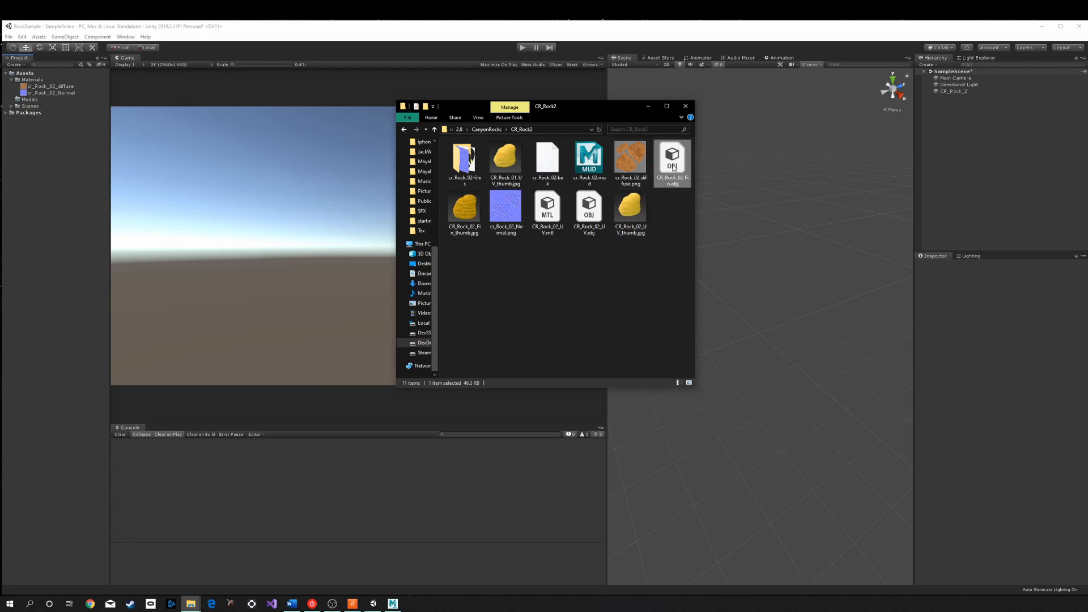
pyautogui.moveTo(675, 168); pyautogui.dragTo(33, 101)
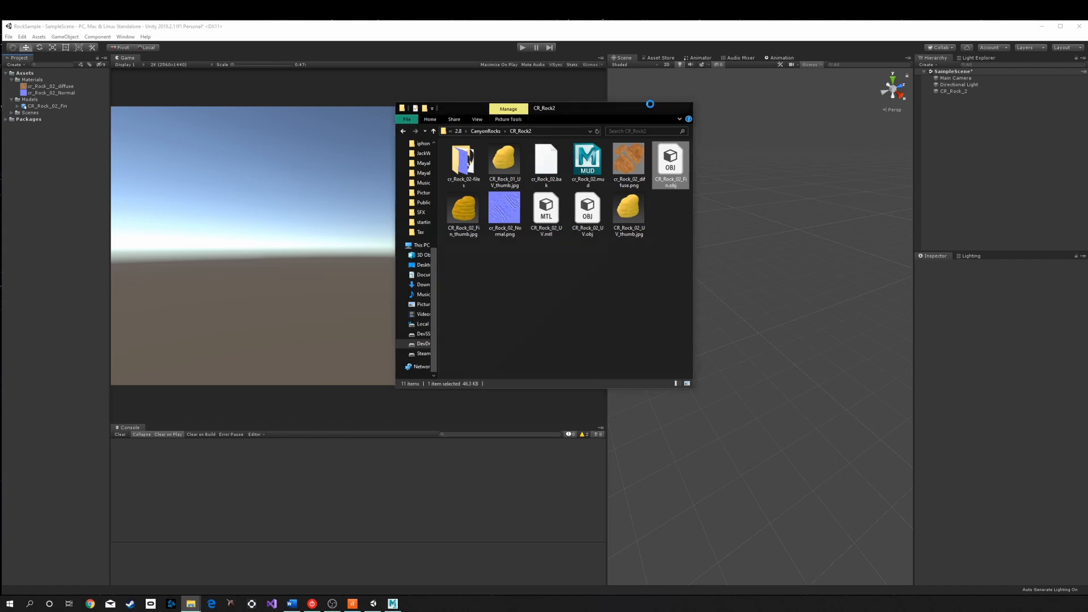
pyautogui.click(648, 106)
# - Reset the CR_Rock_2 object's transform so it sits at the origin
pyautogui.click(960, 92)
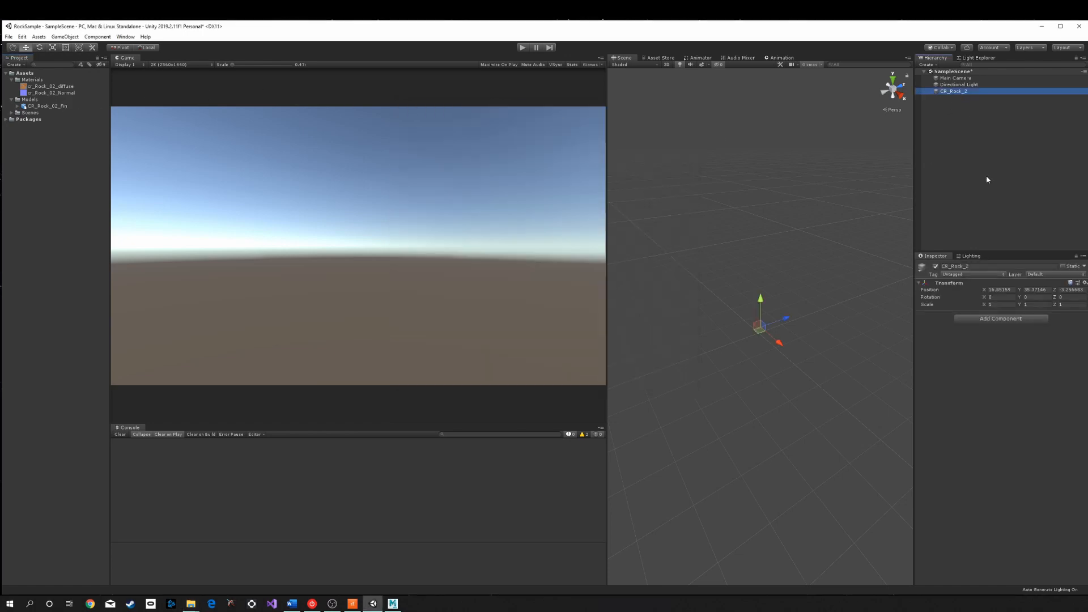
pyautogui.click(951, 289)
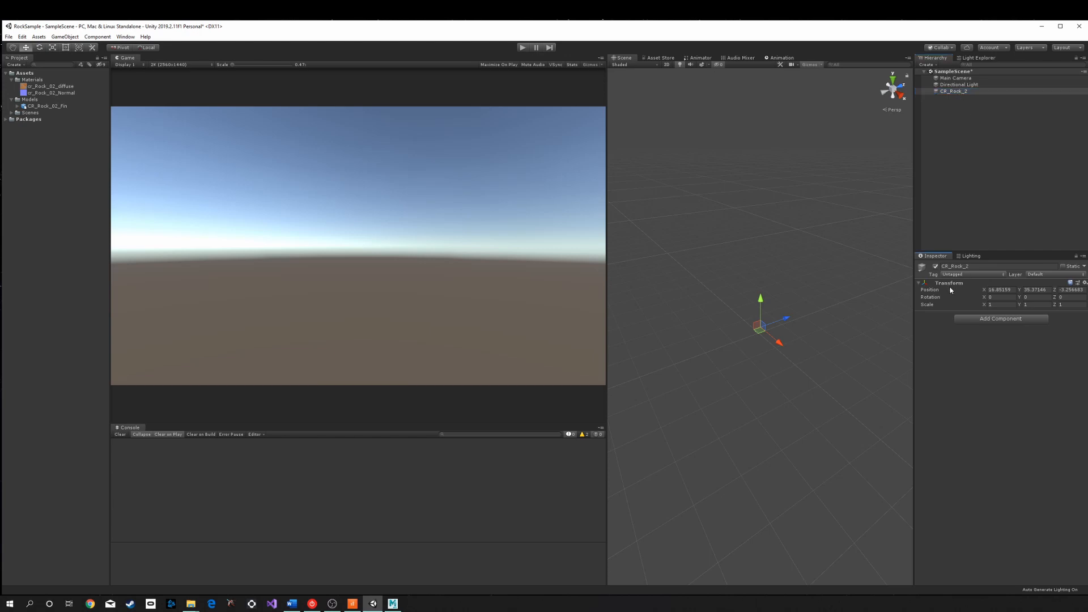
pyautogui.rightClick(985, 285)
pyautogui.click(981, 290)
pyautogui.click(954, 91)
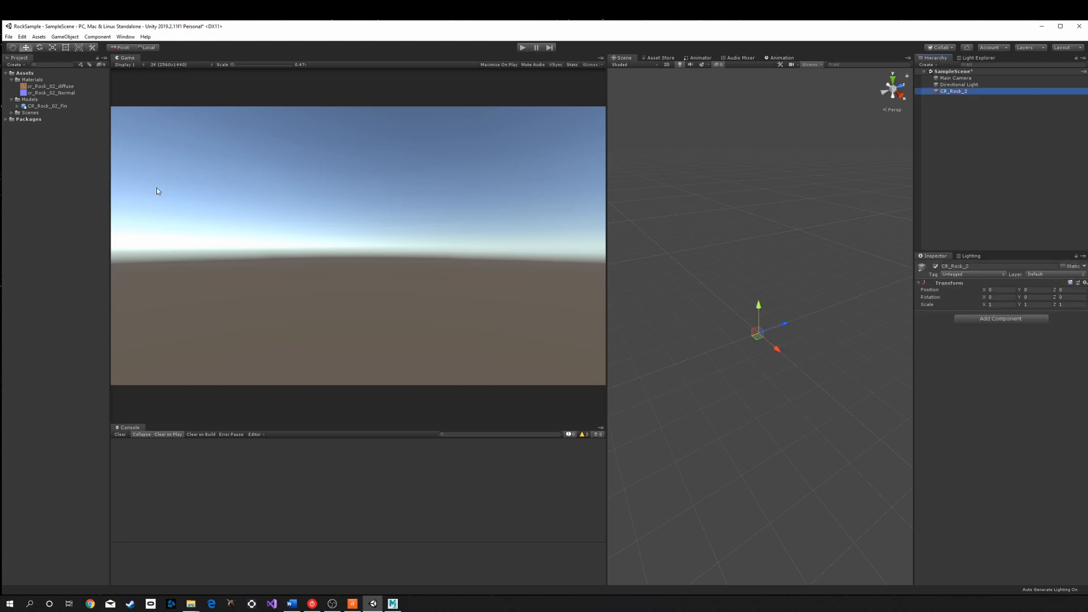
# - Place the CR_Rock_02_Fin model in the scene as a child of CR_Rock_2
pyautogui.click(38, 107)
pyautogui.moveTo(38, 109); pyautogui.dragTo(957, 94)
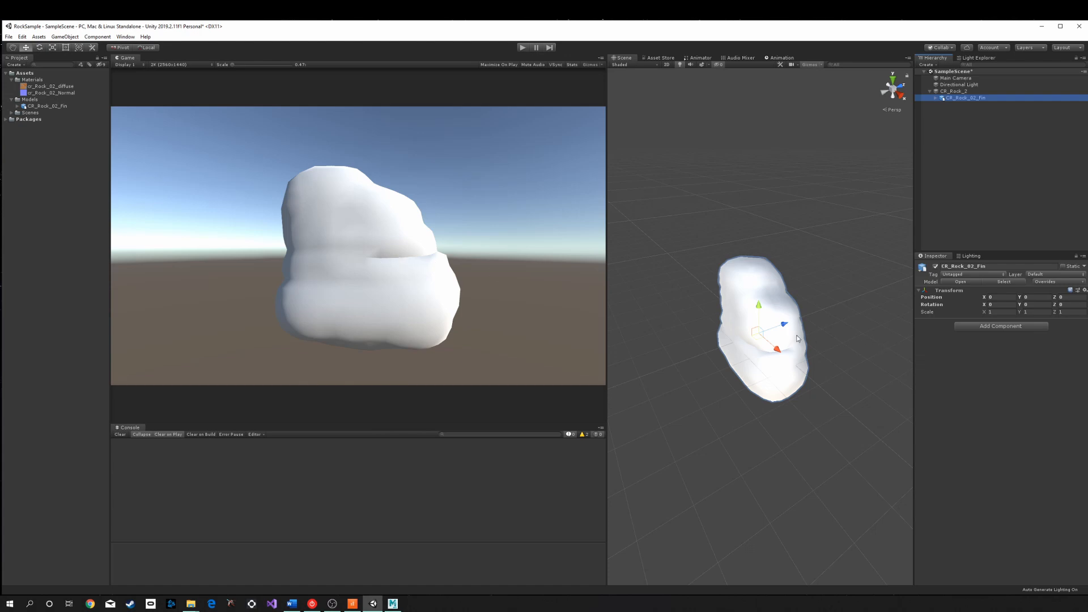
pyautogui.scroll(3, 790, 338)
pyautogui.scroll(-3, 795, 325)
pyautogui.scroll(8, 798, 324)
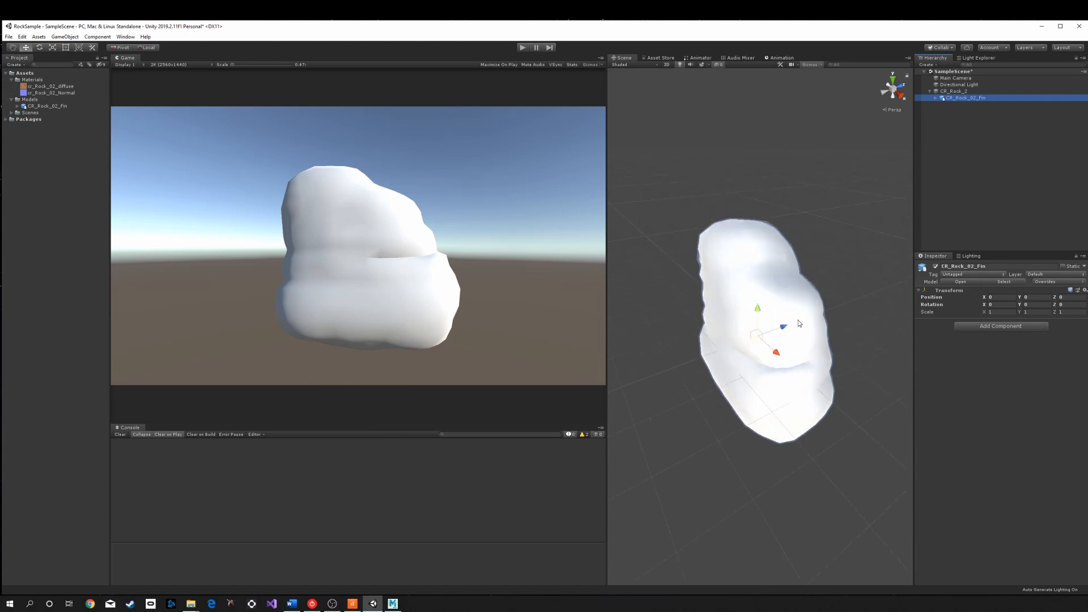
pyautogui.scroll(-5, 801, 324)
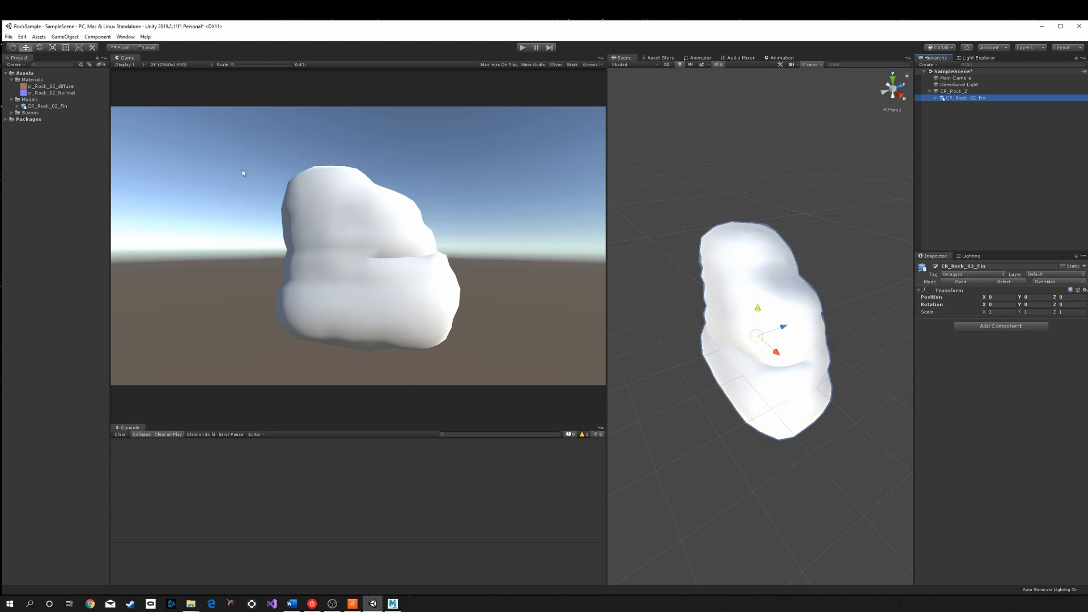
# - Create a new material in the Materials folder named CR_Rock_02_MAT
pyautogui.click(32, 79)
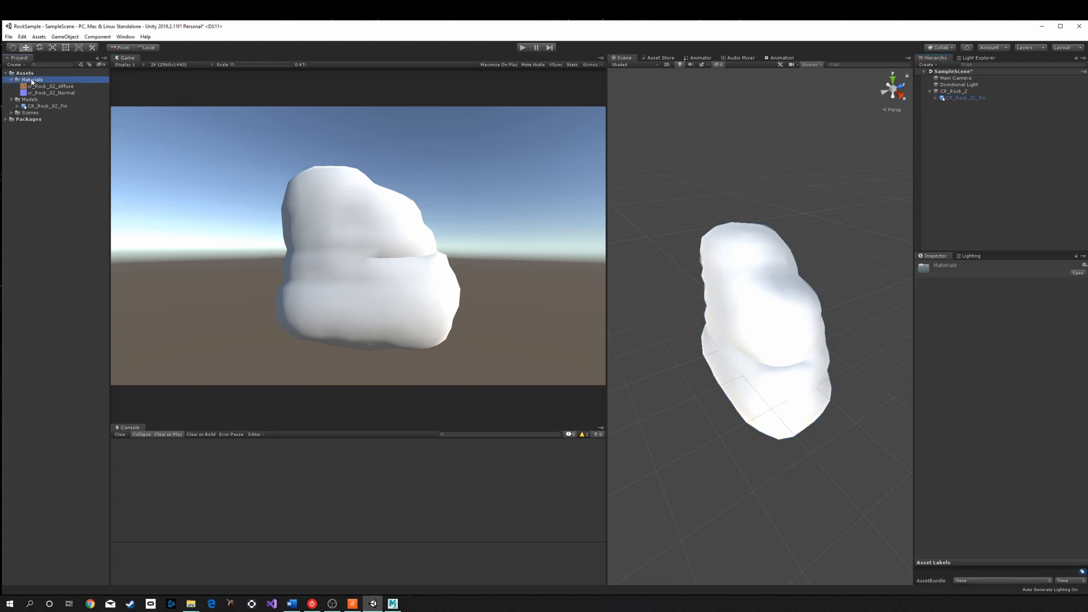
pyautogui.rightClick(32, 79)
pyautogui.moveTo(53, 86)
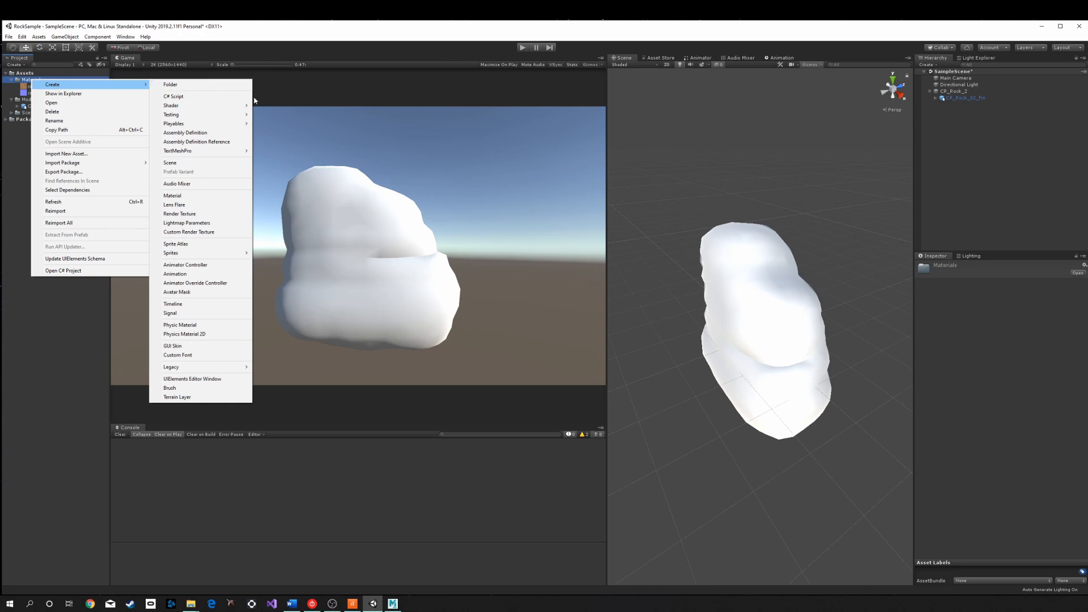
pyautogui.click(182, 195)
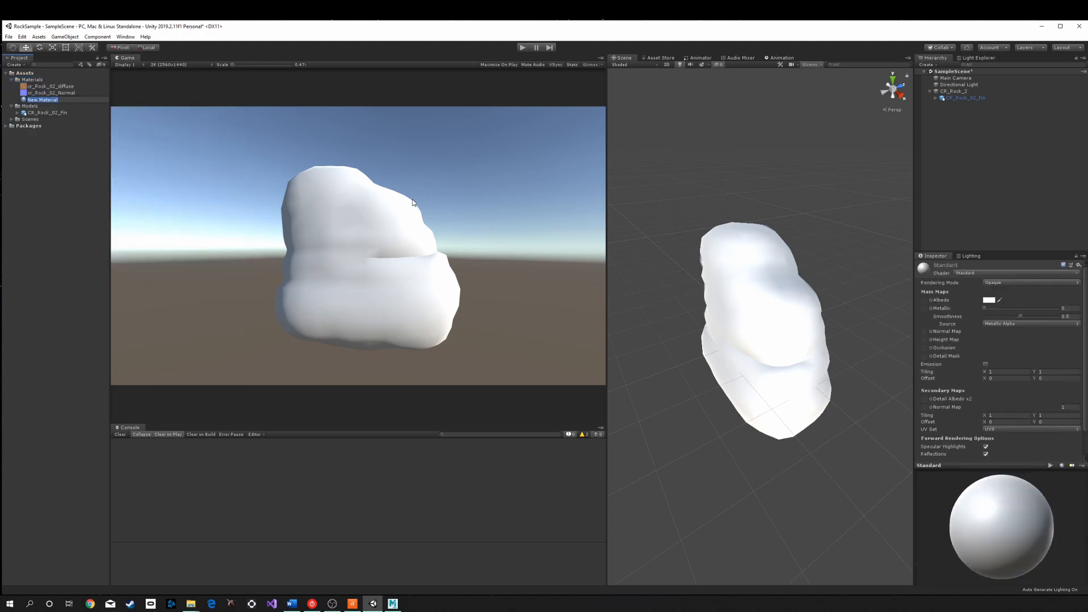
pyautogui.write('C')
pyautogui.write('R_Rock_02_MAT')
pyautogui.press('Return')
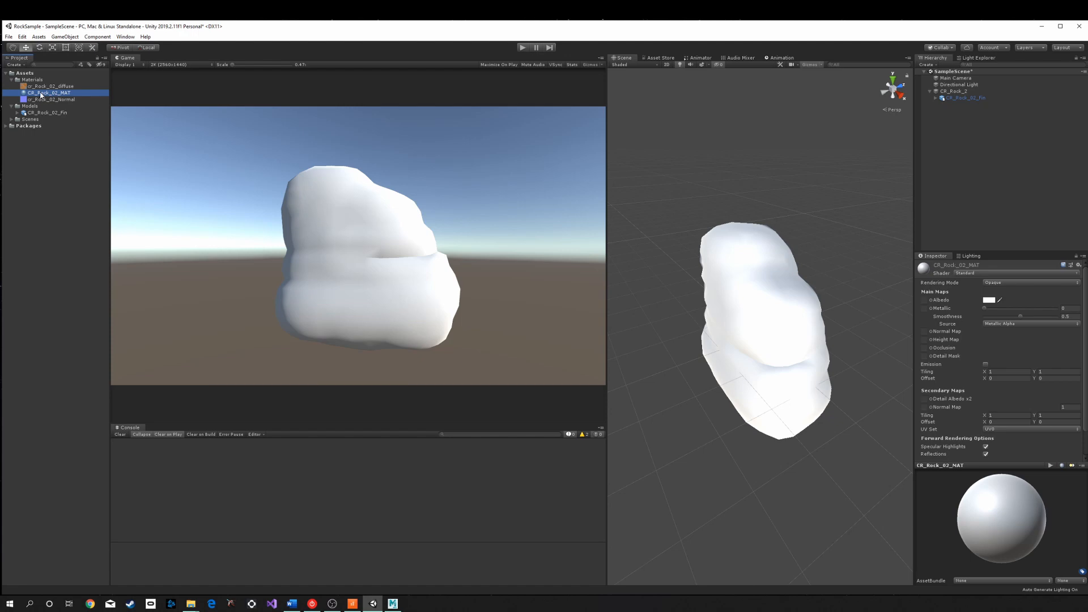
# - Apply CR_Rock_02_MAT to the rock and assign cr_Rock_02_diffuse as its Albedo map
pyautogui.moveTo(40, 95); pyautogui.dragTo(754, 274)
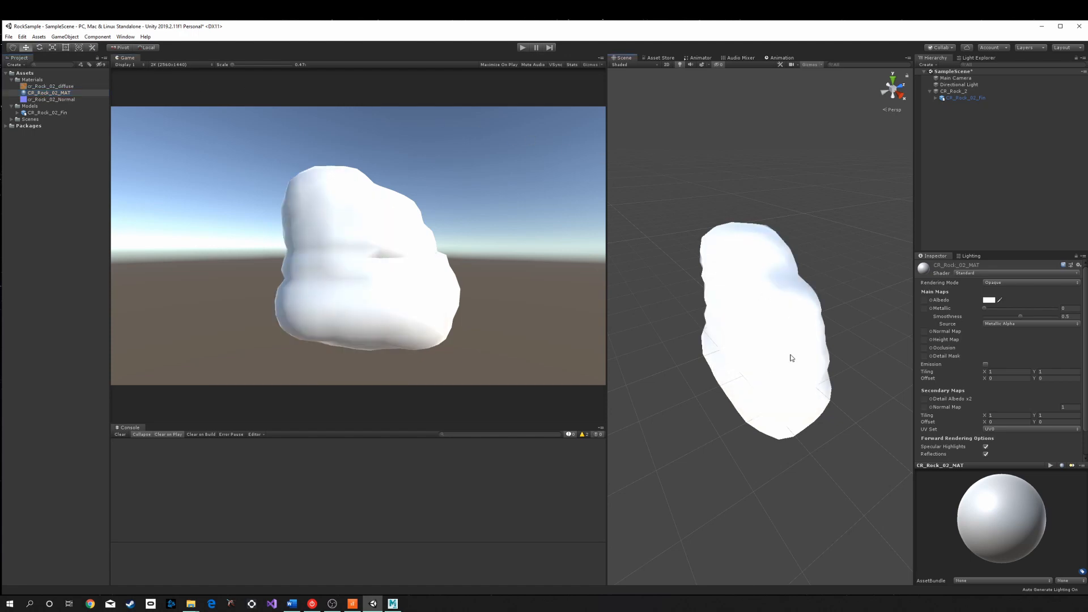
pyautogui.click(909, 291)
pyautogui.click(56, 93)
pyautogui.moveTo(51, 87); pyautogui.dragTo(926, 299)
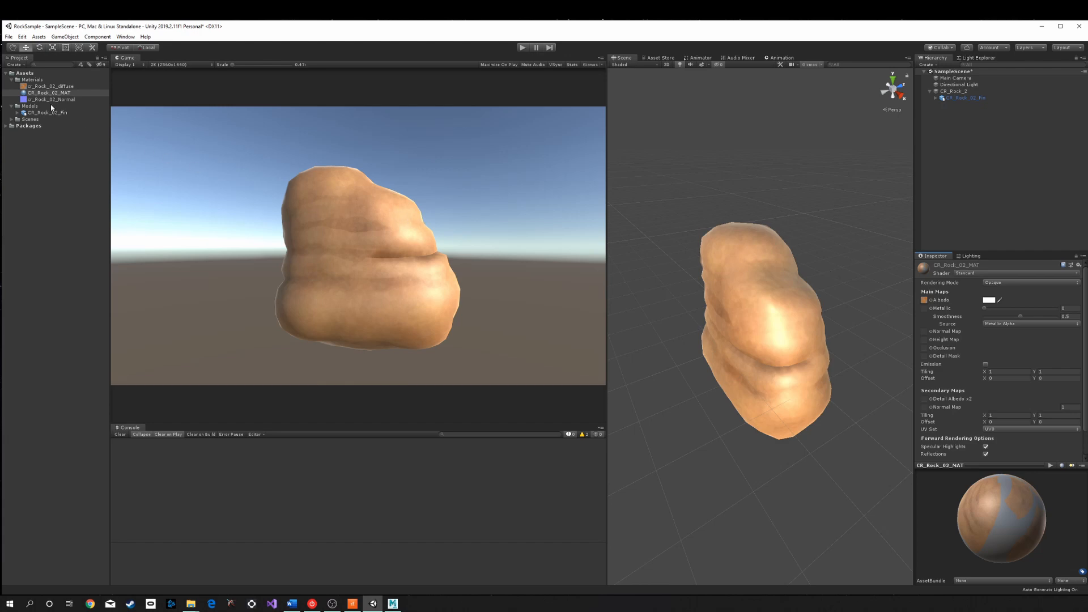
# - Assign cr_Rock_02_Normal as the material's normal map, fixing its import type, with a strength of 1
pyautogui.moveTo(57, 100); pyautogui.dragTo(928, 334)
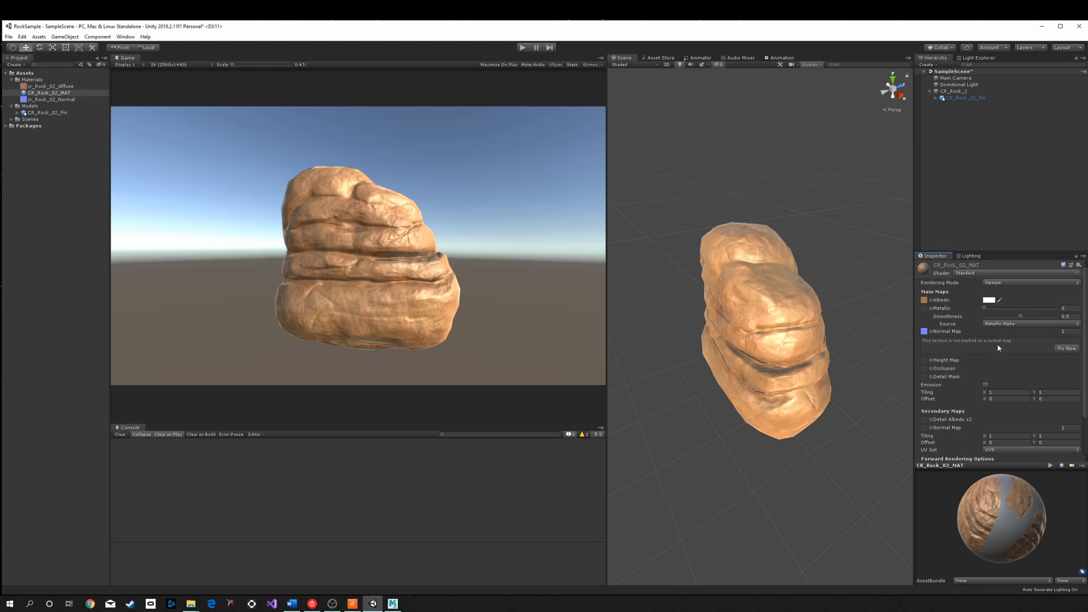
pyautogui.click(1068, 349)
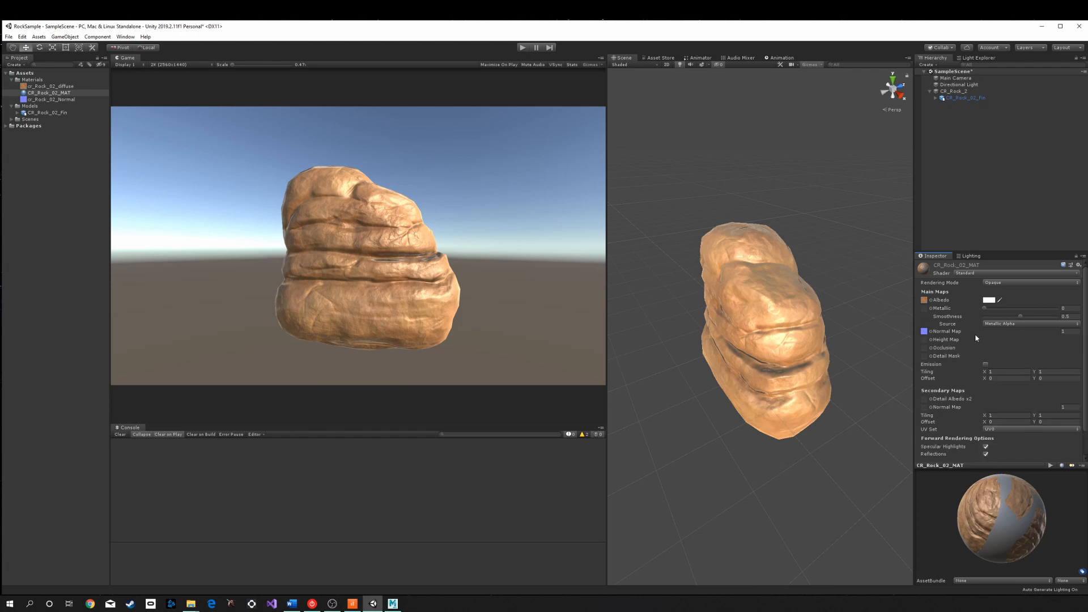
pyautogui.moveTo(1059, 334); pyautogui.dragTo(1078, 332)
pyautogui.click(1068, 331)
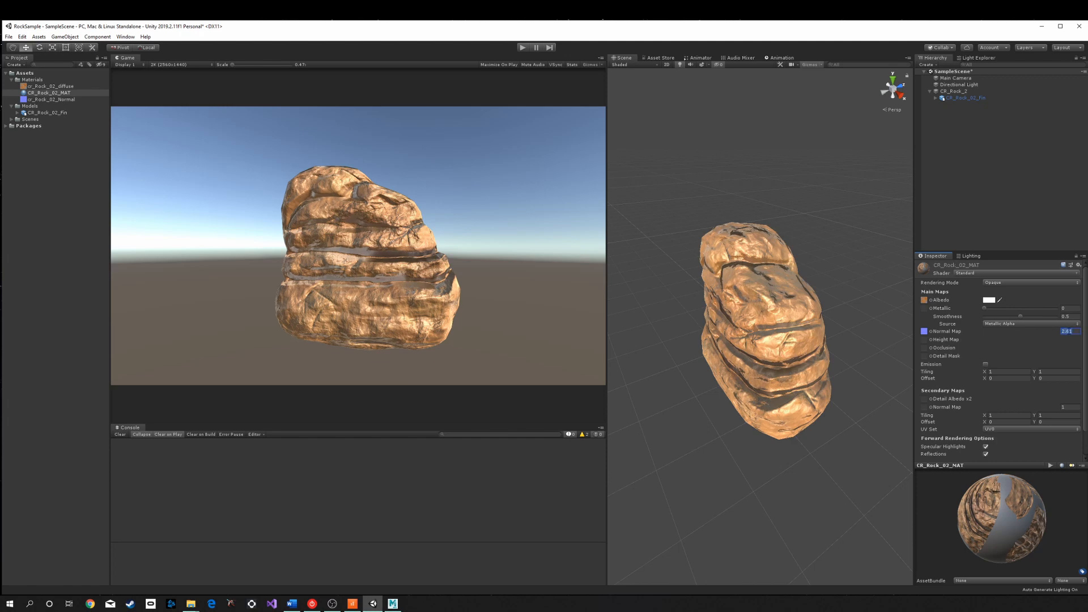
pyautogui.write('1')
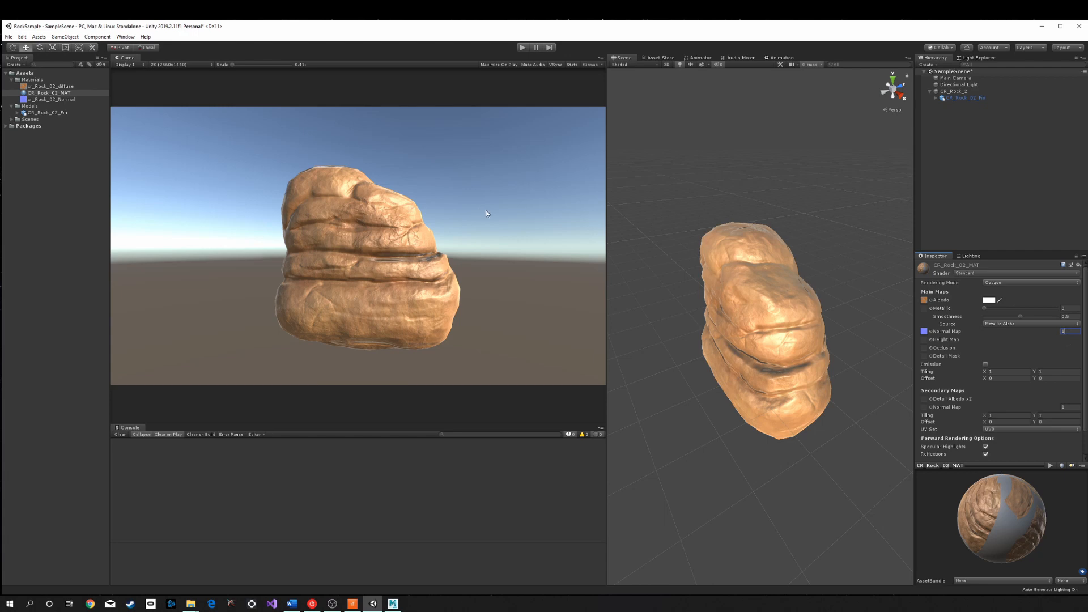
# - Check the Texture Type import setting of the cr_Rock_02_Normal texture
pyautogui.click(56, 100)
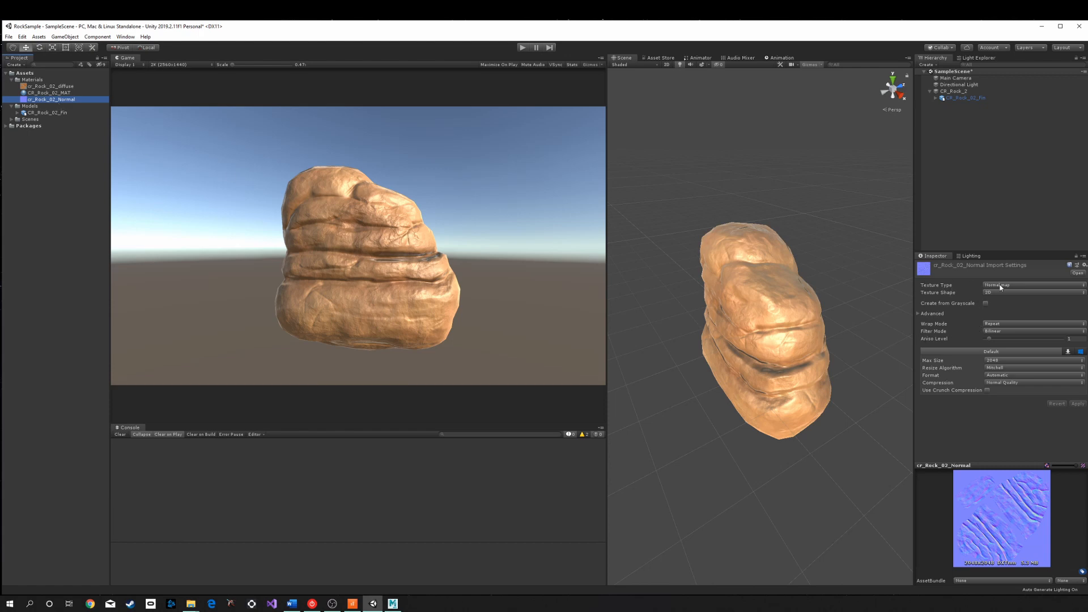
pyautogui.click(1031, 286)
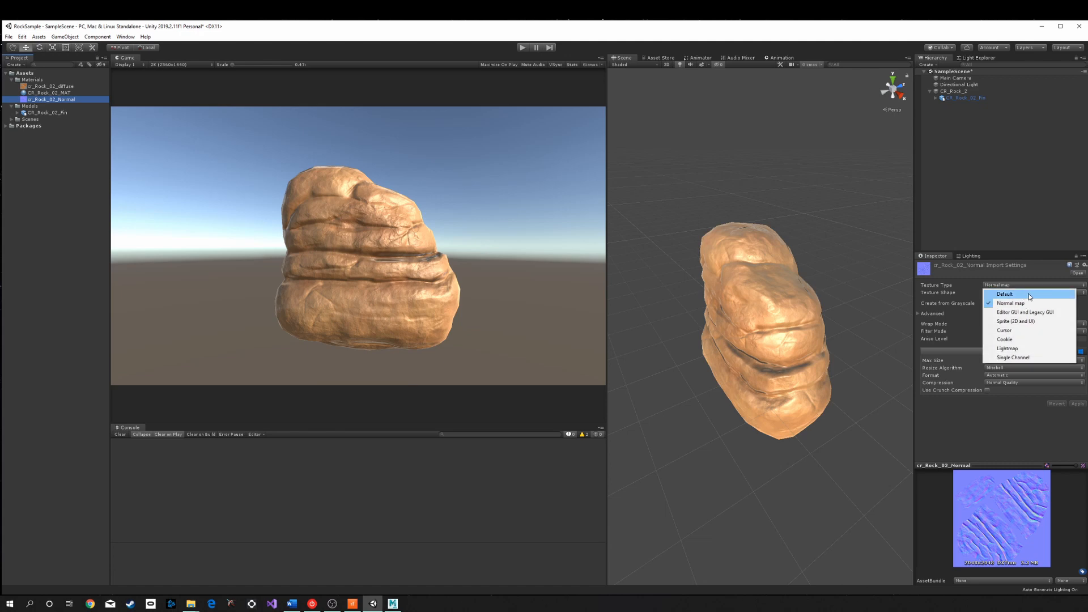
pyautogui.click(1008, 250)
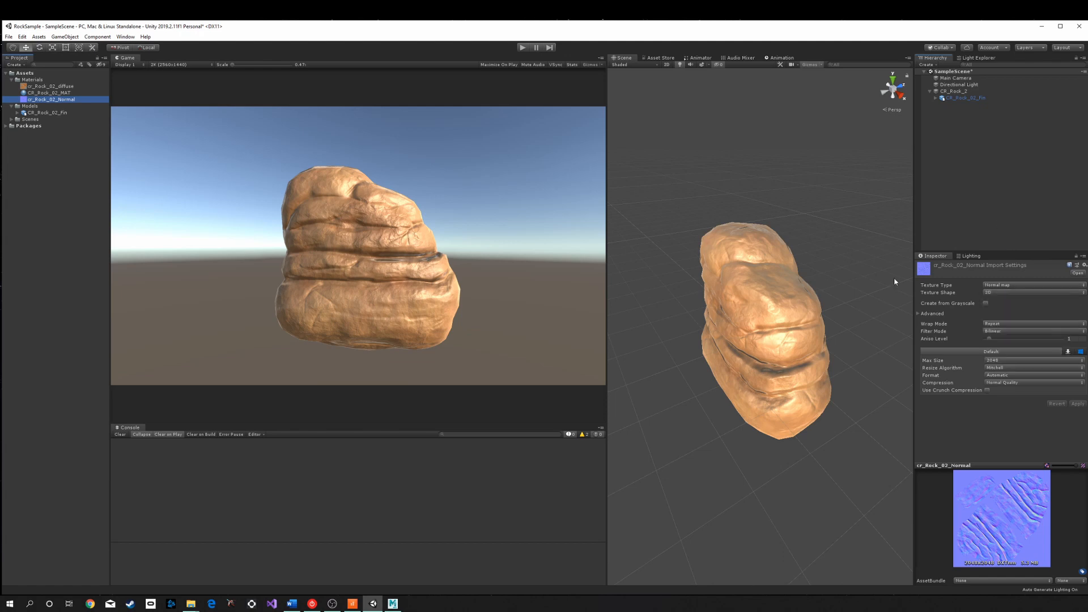
# - Lower the CR_Rock_02_MAT Metallic and Smoothness values to give the rock a duller surface
pyautogui.click(961, 98)
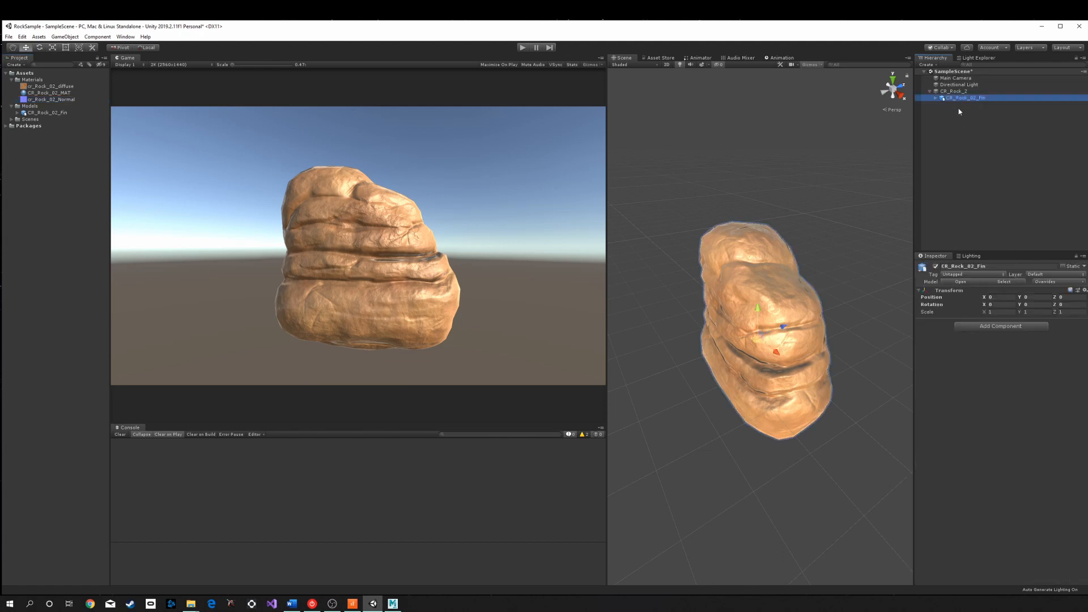
pyautogui.click(46, 93)
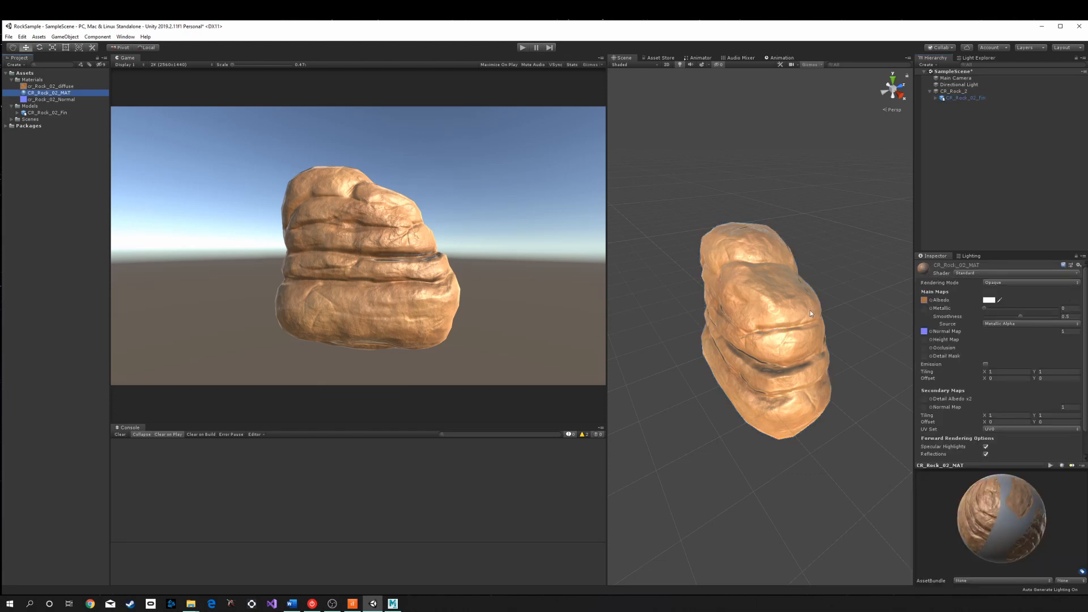
pyautogui.click(393, 604)
pyautogui.scroll(8, 499, 246)
pyautogui.scroll(-5, 498, 246)
pyautogui.moveTo(1019, 319)
pyautogui.mouseDown()
pyautogui.moveTo(987, 308)
pyautogui.moveTo(1037, 310)
pyautogui.moveTo(988, 311)
pyautogui.moveTo(1004, 319)
pyautogui.mouseUp()
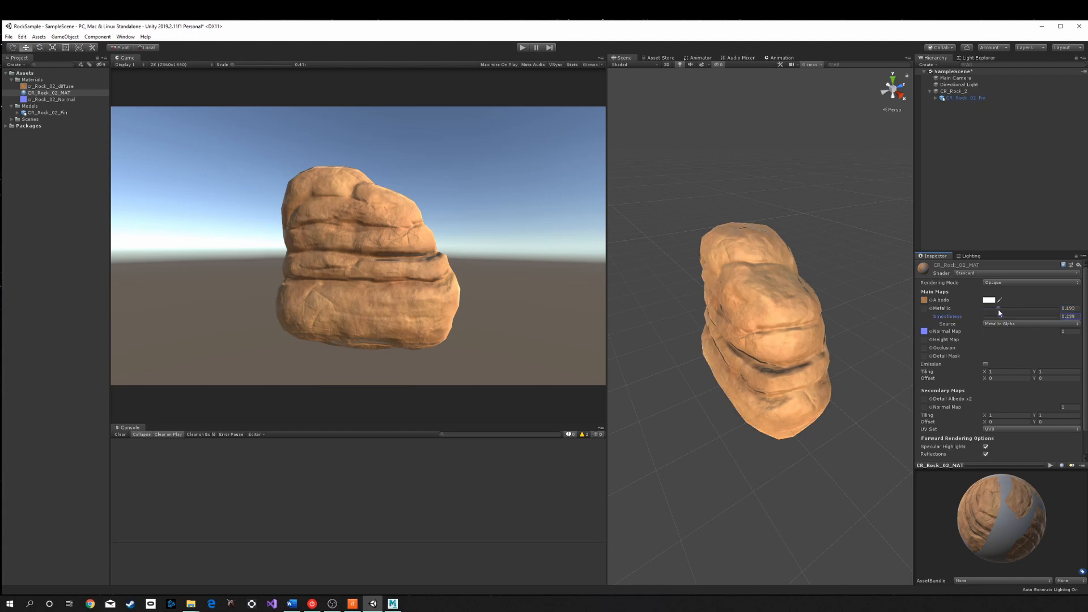
pyautogui.click(1000, 311)
pyautogui.moveTo(1002, 311); pyautogui.dragTo(1004, 311)
pyautogui.click(1003, 317)
pyautogui.click(899, 191)
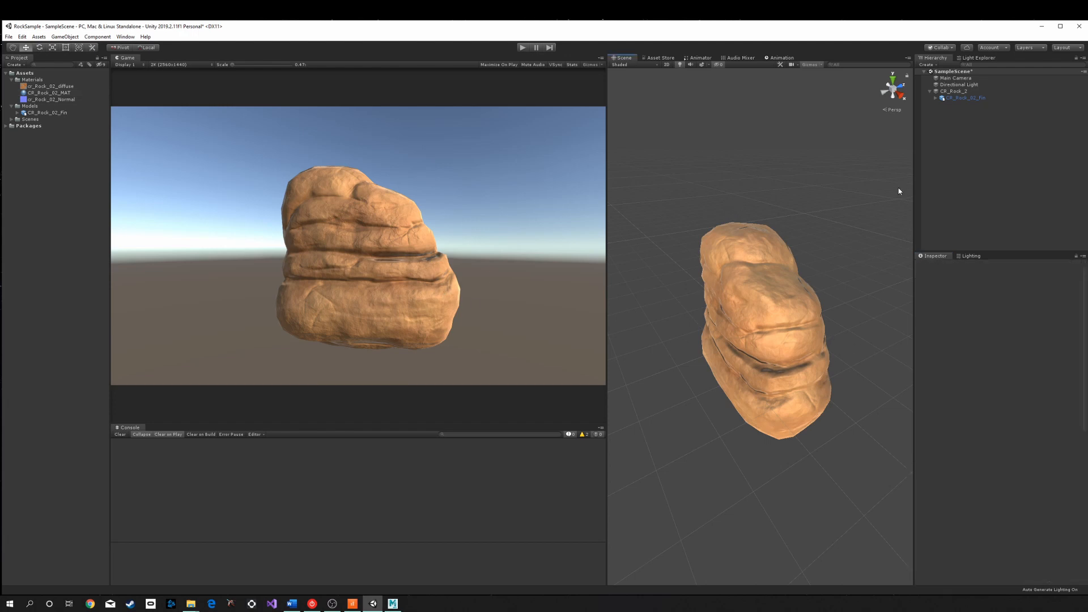
# - Examine the CR_Rock_2 hierarchy and the textured rock in the Scene view
pyautogui.click(966, 98)
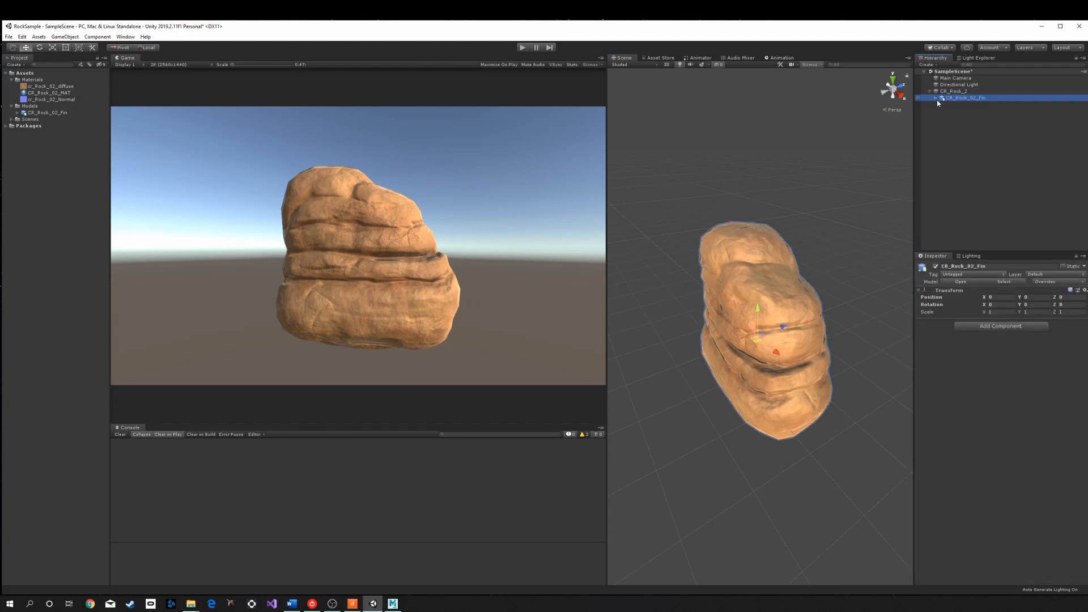
pyautogui.click(937, 99)
pyautogui.click(936, 99)
pyautogui.click(930, 92)
pyautogui.click(954, 92)
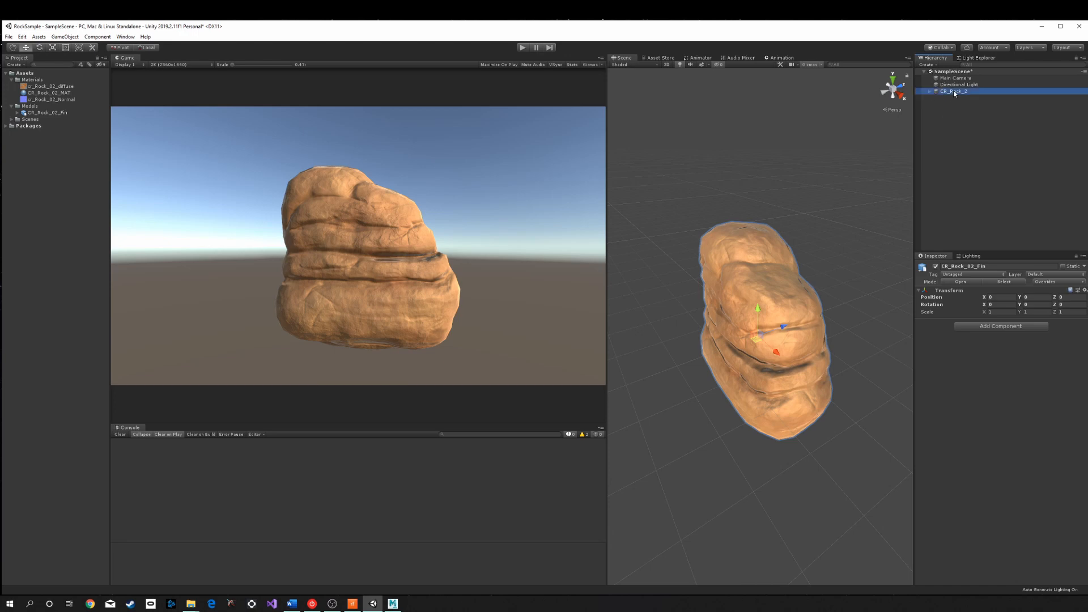
pyautogui.click(930, 92)
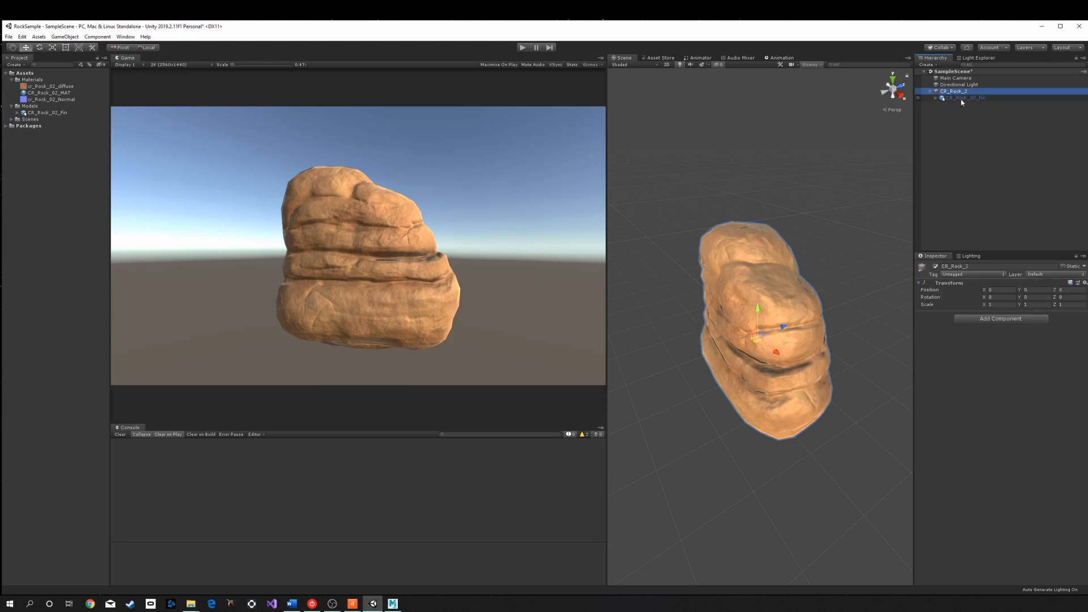
pyautogui.click(930, 92)
pyautogui.scroll(-12, 790, 233)
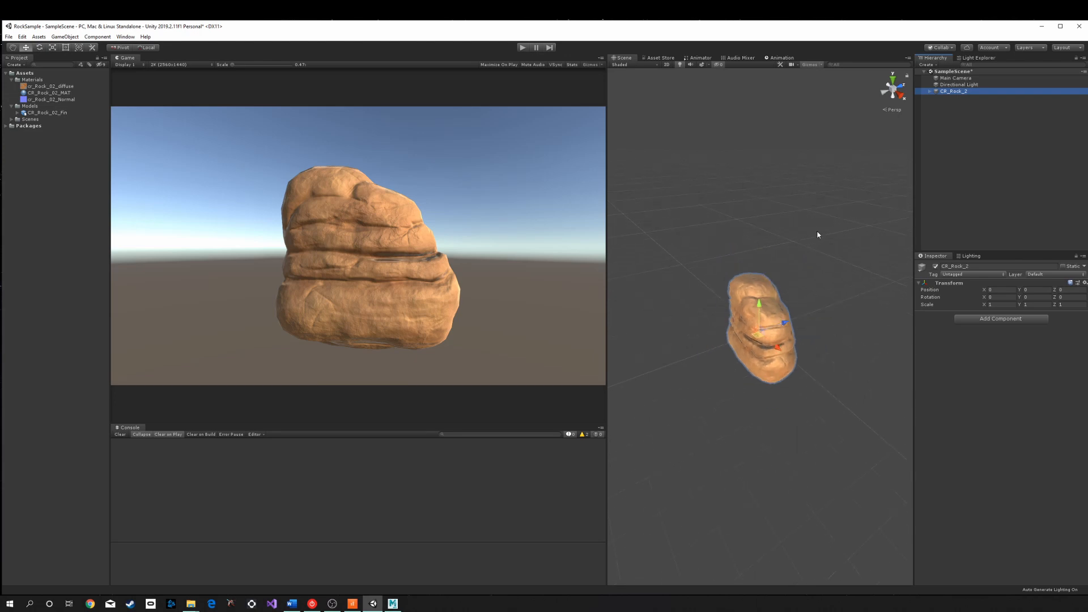
pyautogui.scroll(5, 818, 235)
pyautogui.scroll(-9, 822, 241)
pyautogui.scroll(12, 820, 249)
pyautogui.scroll(3, 782, 317)
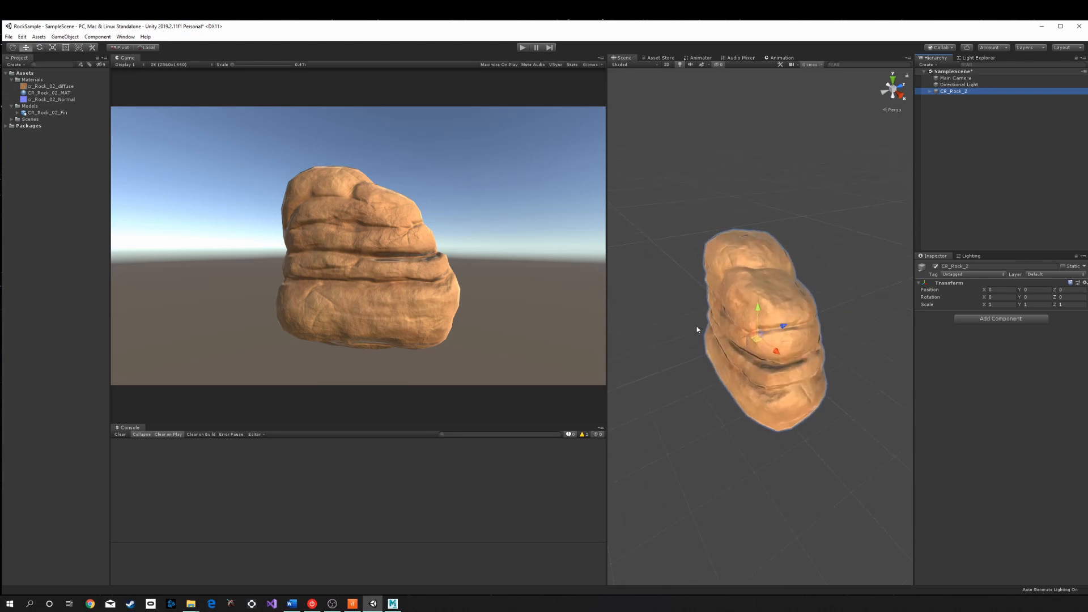
pyautogui.moveTo(606, 306); pyautogui.dragTo(520, 306)
pyautogui.keyDown('alt'); pyautogui.moveTo(644, 309); pyautogui.dragTo(760, 290); pyautogui.keyUp('alt')
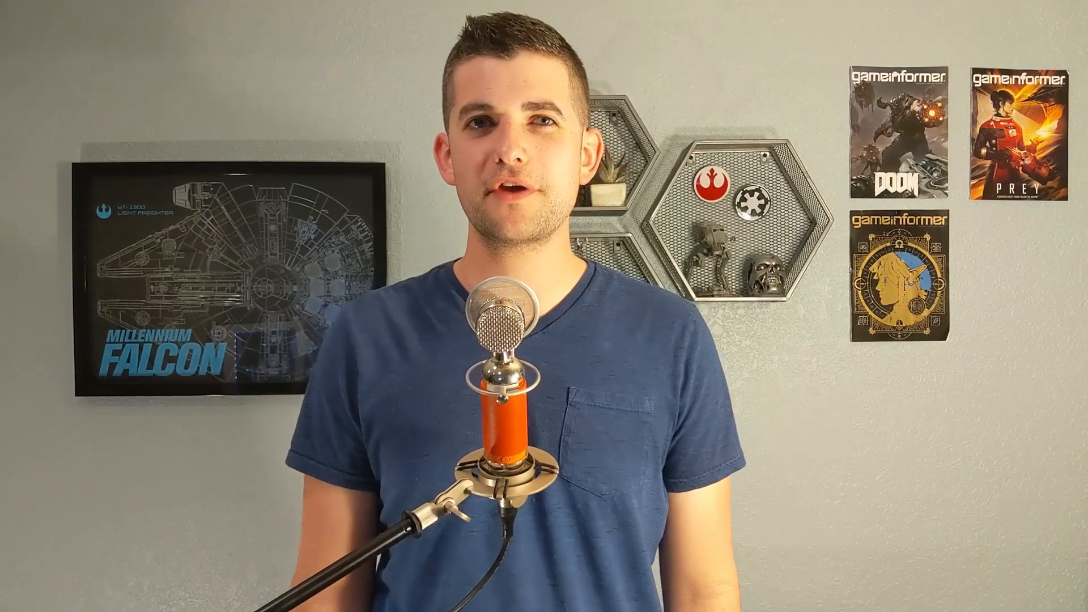